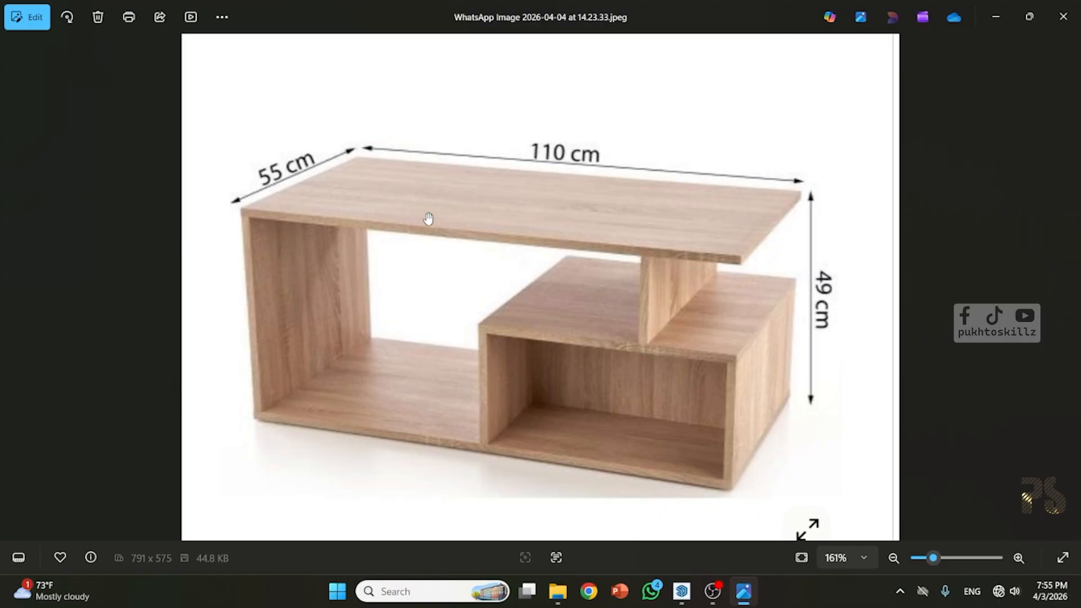
Step: Examine the table's shape and marked dimensions in the reference photo, then return to the SketchUp model
{"action": "scroll", "coordinate": [418, 234], "scroll_direction": "up", "scroll_amount": 4}
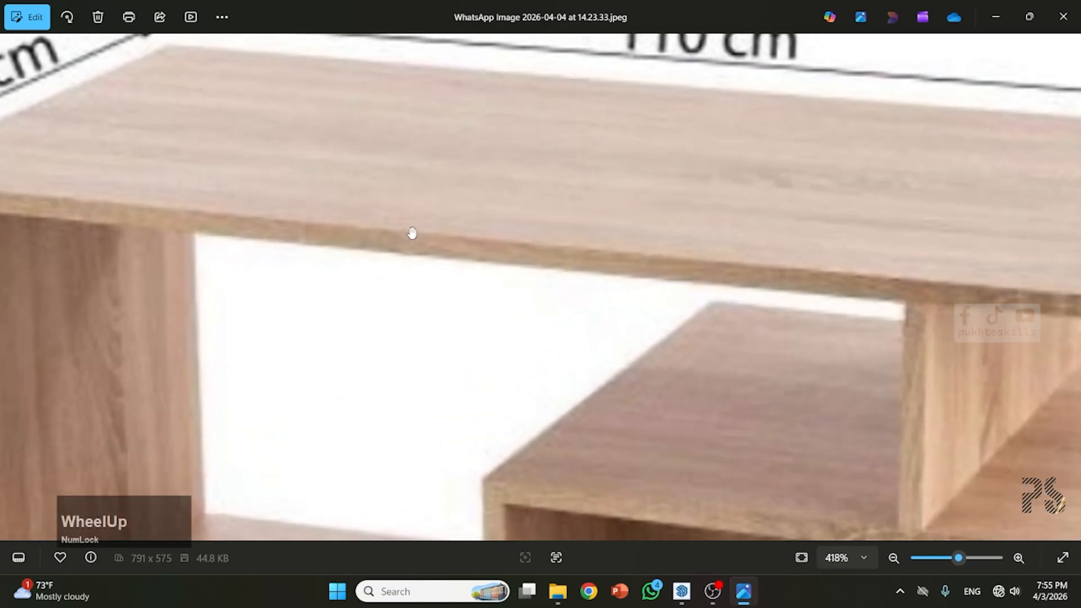
{"action": "scroll", "coordinate": [513, 229], "scroll_direction": "down", "scroll_amount": 5}
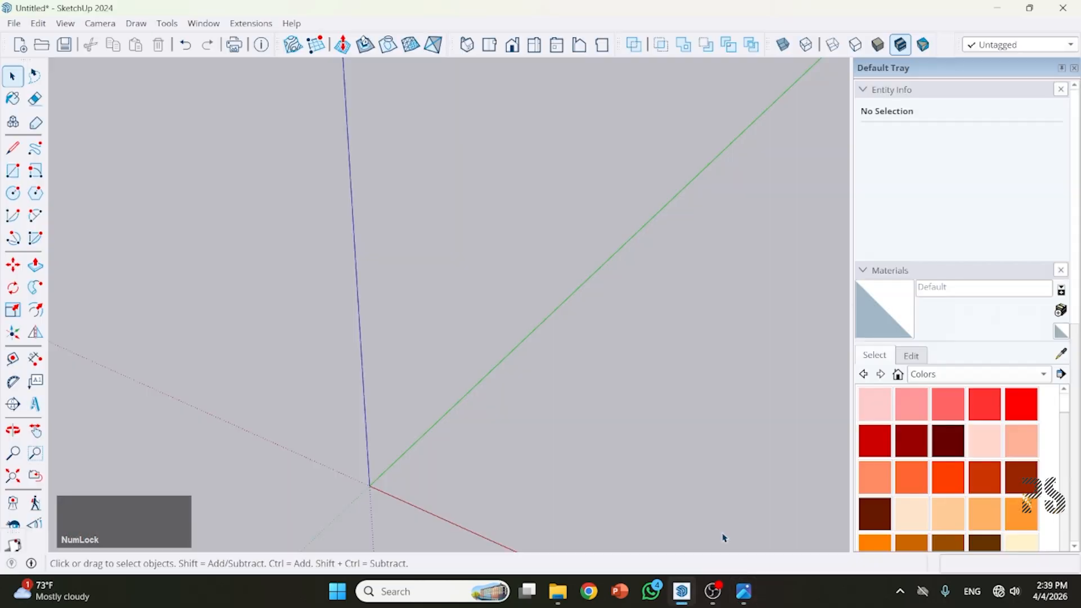
{"action": "left_click", "coordinate": [743, 591]}
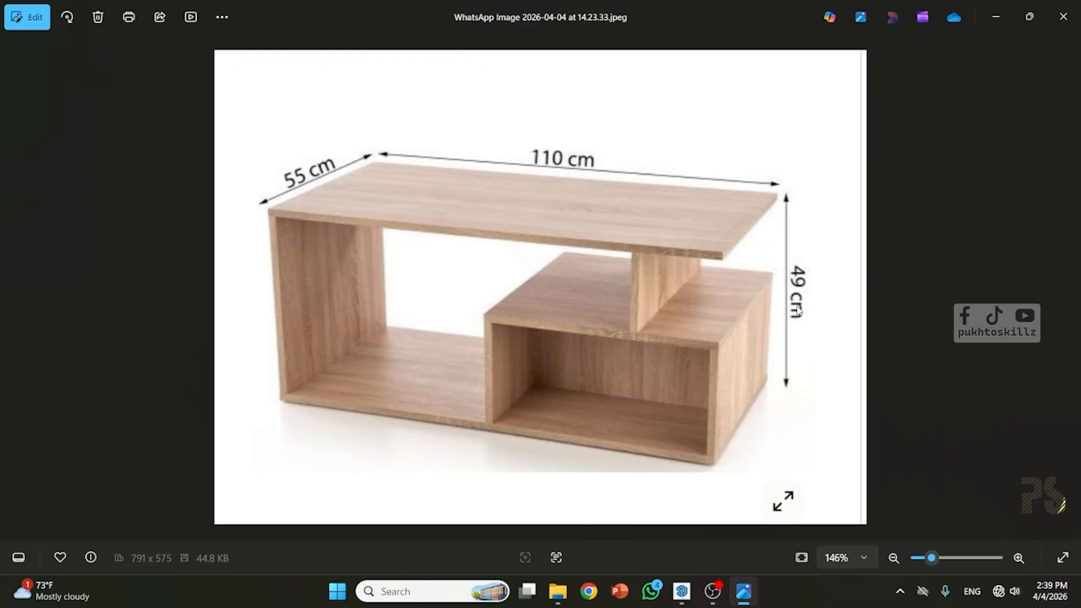
{"action": "left_click", "coordinate": [995, 16]}
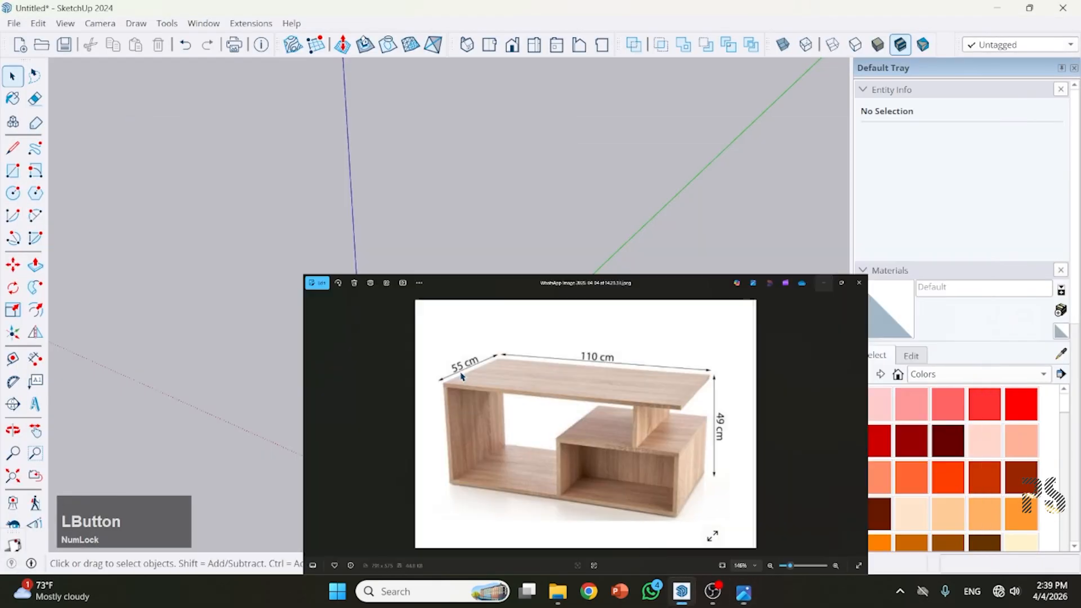
Step: Draw a closed 110 × 55 cm rectangle on the ground plane with the Line tool, its sides along the red and green axes
{"action": "scroll", "coordinate": [517, 353], "scroll_direction": "up", "scroll_amount": 1}
{"action": "left_click", "coordinate": [13, 148]}
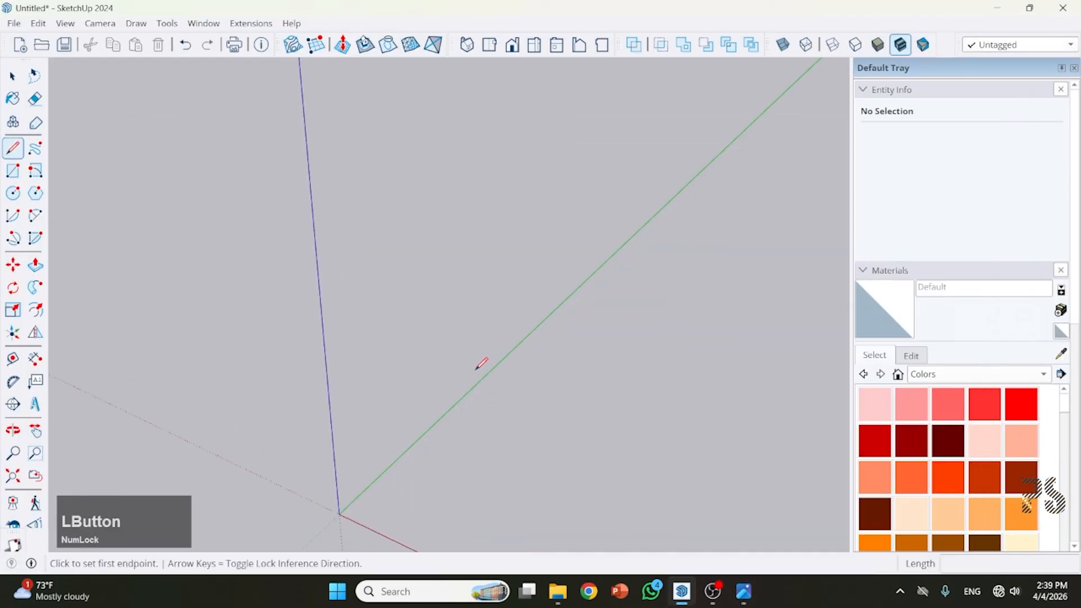
{"action": "left_click", "coordinate": [619, 351]}
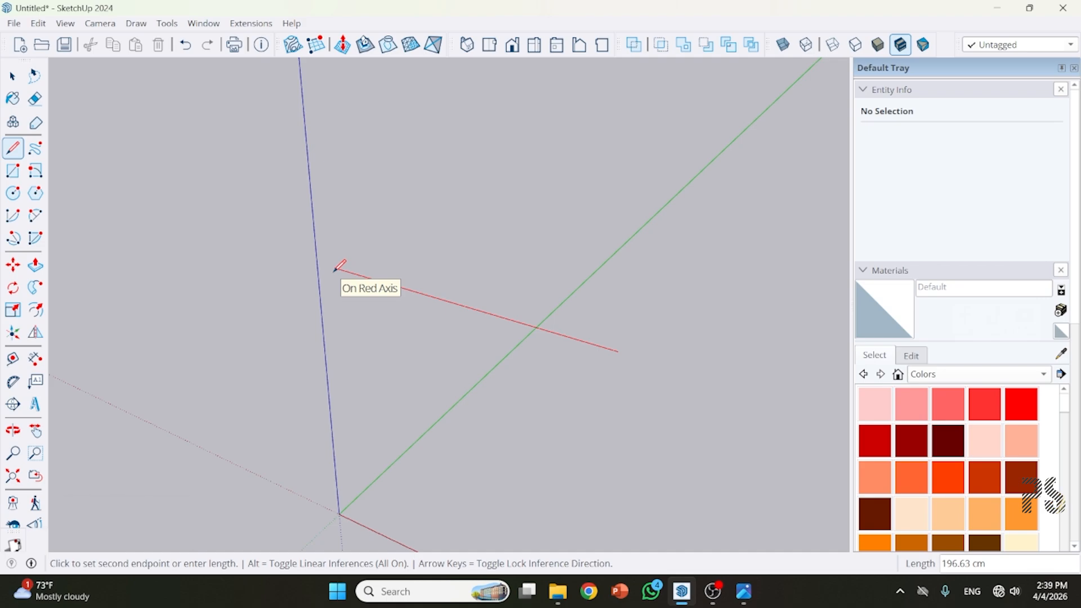
{"action": "type", "text": "11"}
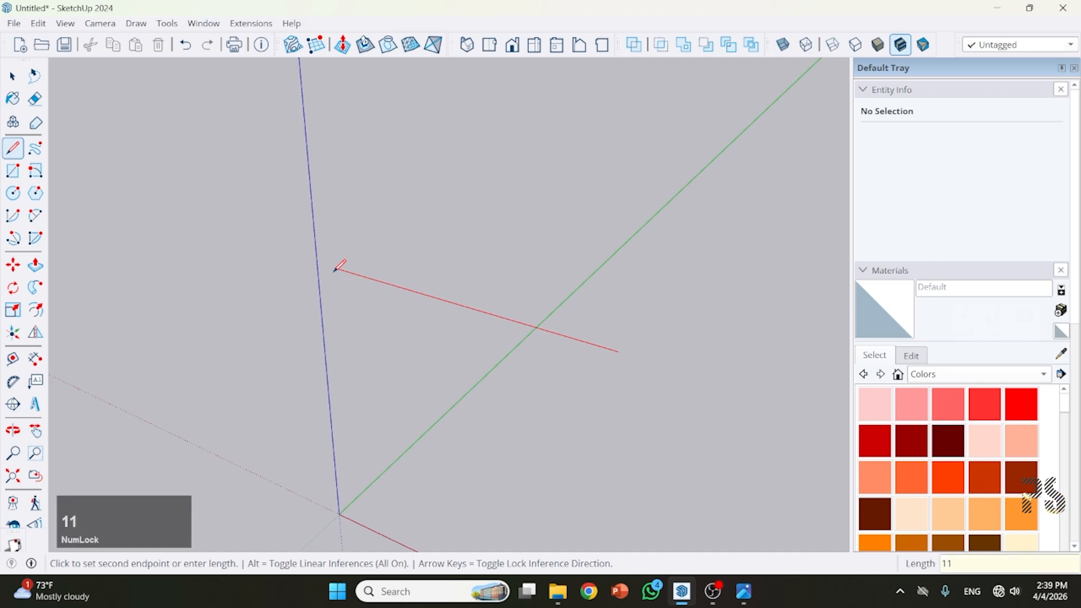
{"action": "type", "text": "0"}
{"action": "key", "text": "Return"}
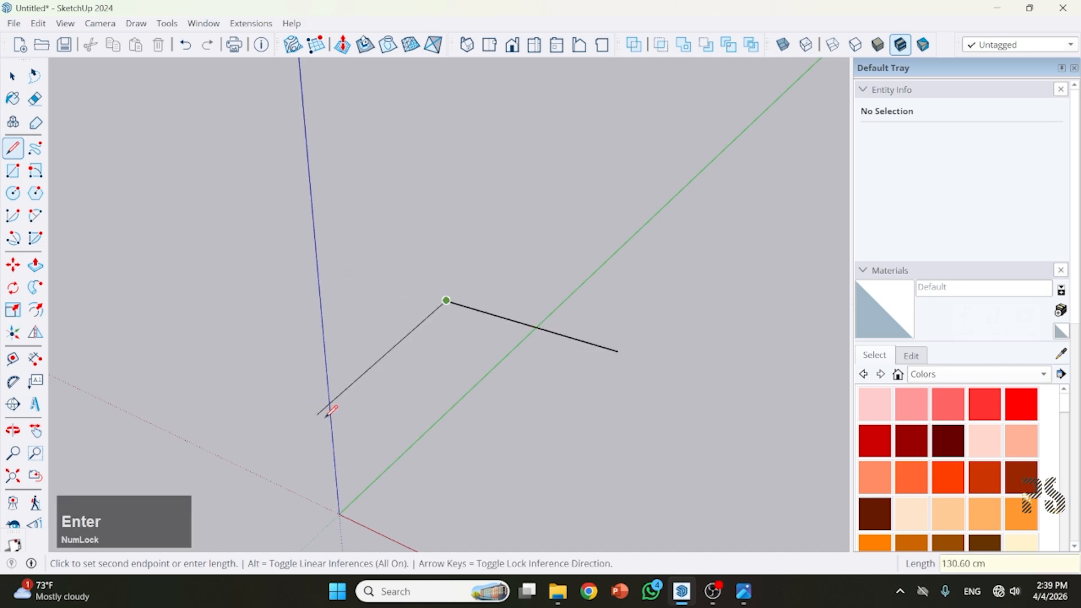
{"action": "type", "text": "55"}
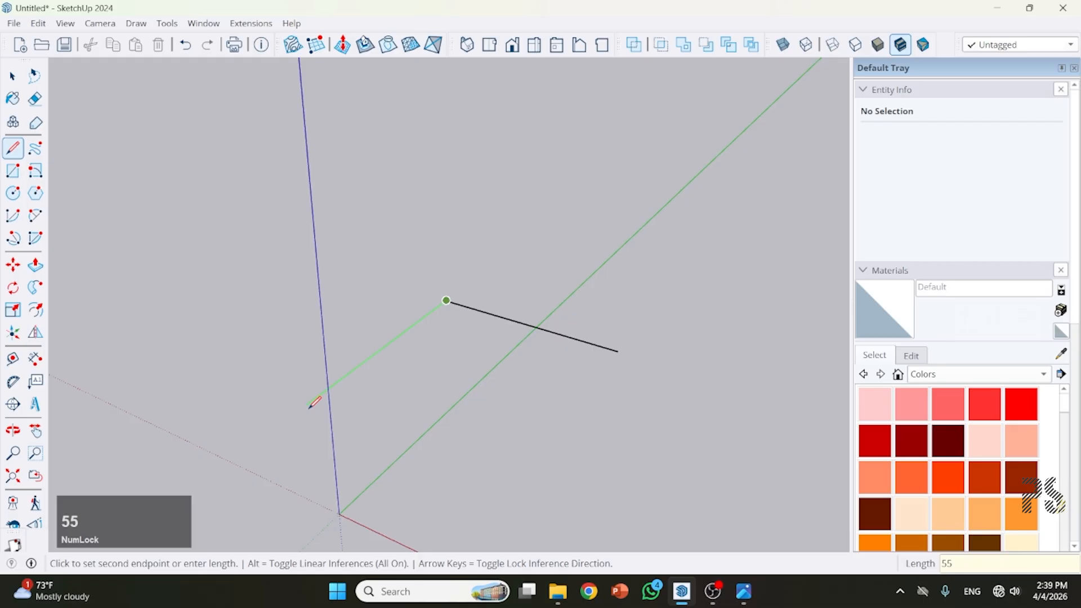
{"action": "key", "text": "Return"}
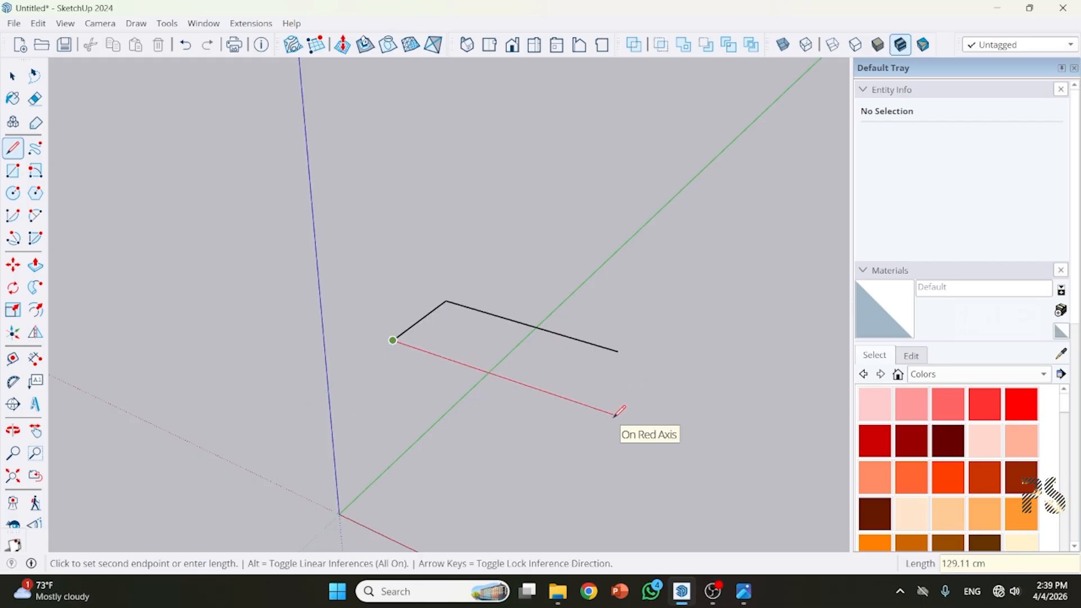
{"action": "type", "text": "11"}
{"action": "key", "text": "Return"}
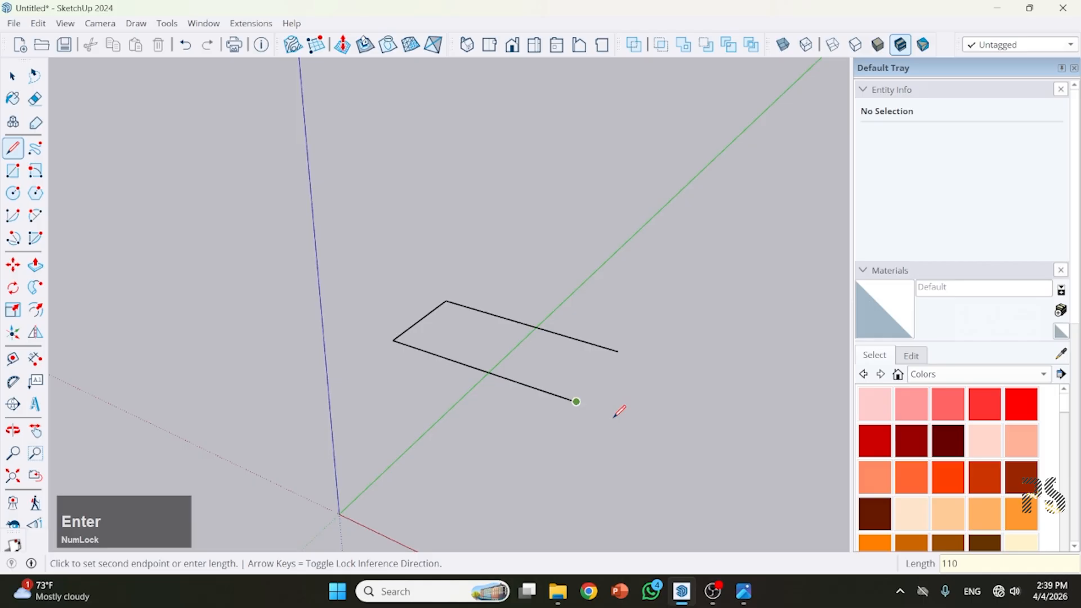
{"action": "left_click", "coordinate": [617, 351]}
Step: Pull the rectangular face up 2 cm into a board, checking the panel thickness in the reference photo
{"action": "scroll", "coordinate": [473, 398], "scroll_direction": "up", "scroll_amount": 3}
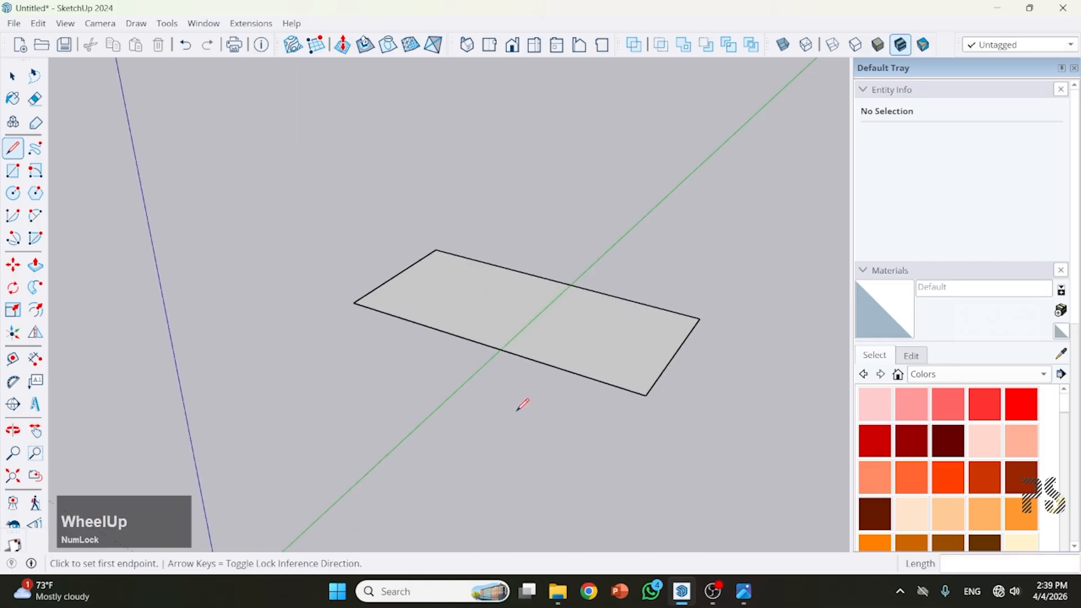
{"action": "middle_click_drag", "start_coordinate": [521, 405], "coordinate": [169, 253]}
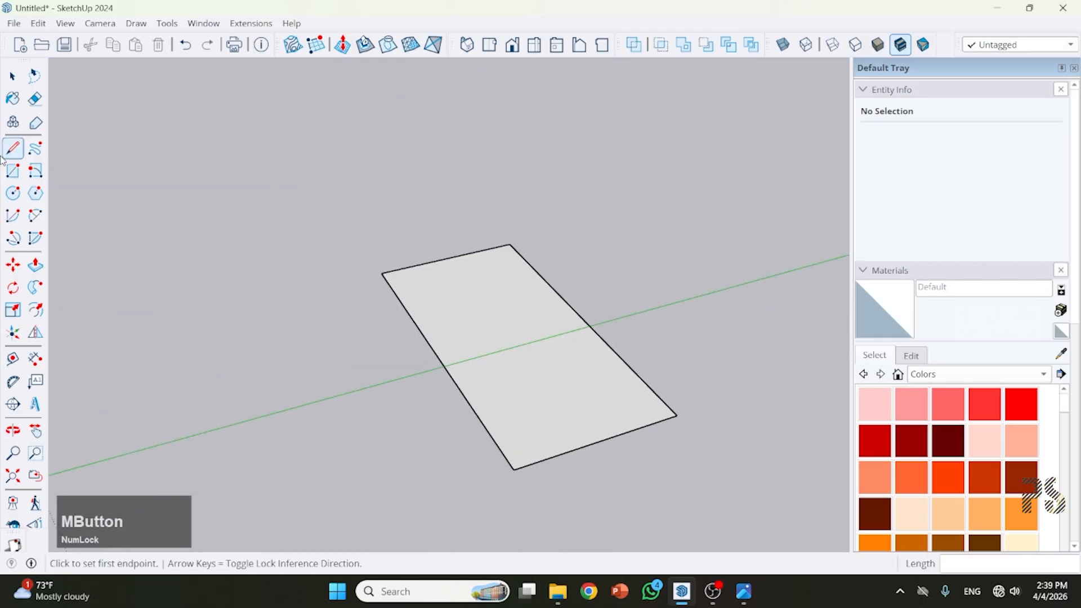
{"action": "left_click", "coordinate": [12, 75]}
{"action": "middle_click_drag", "start_coordinate": [457, 343], "coordinate": [374, 422]}
{"action": "left_click", "coordinate": [577, 371]}
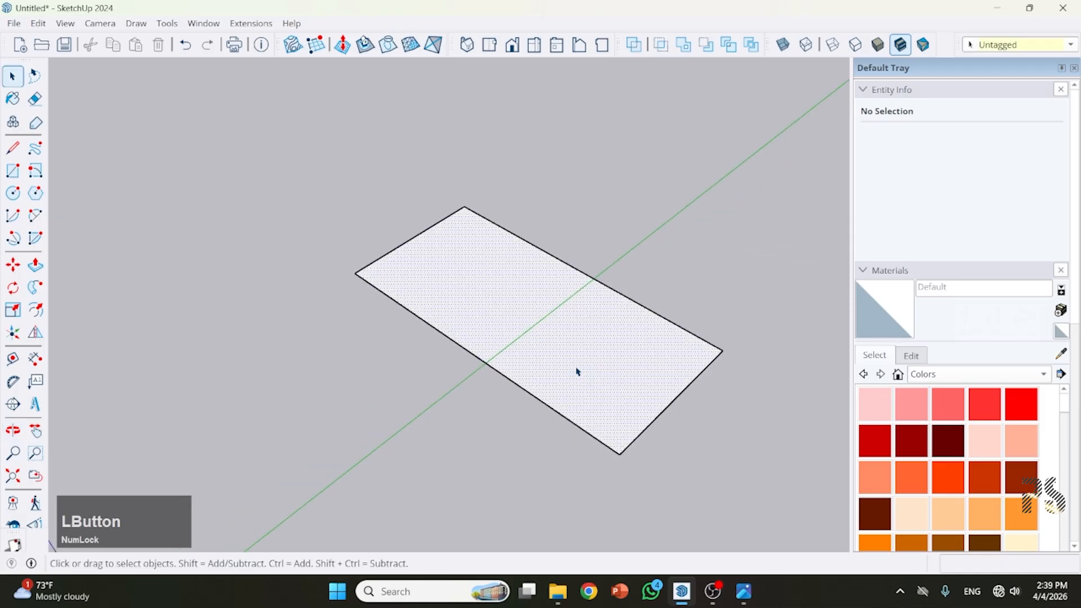
{"action": "middle_click_drag", "start_coordinate": [576, 371], "coordinate": [711, 411]}
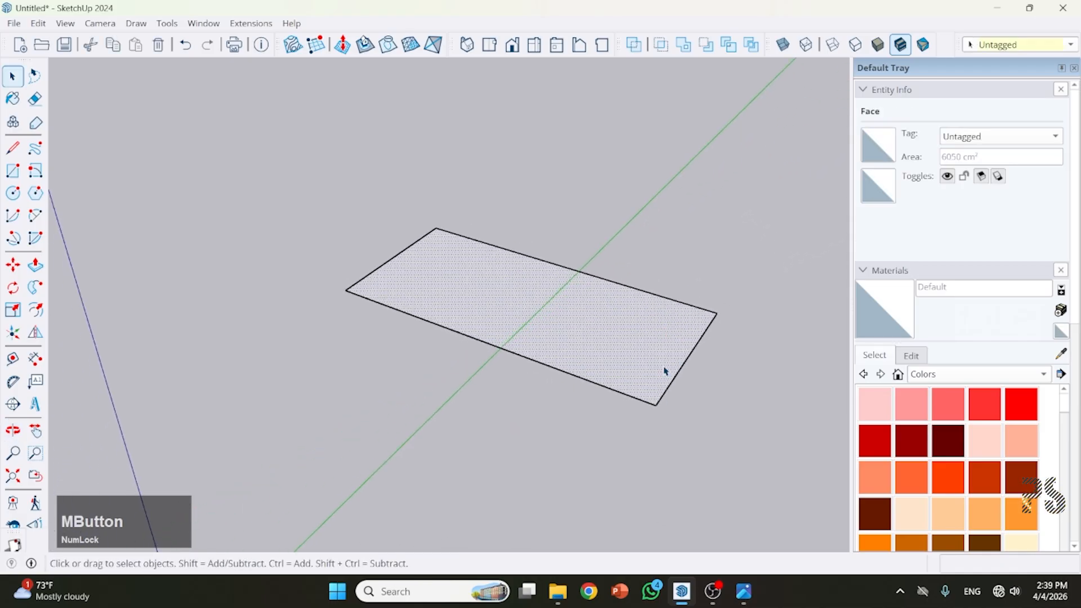
{"action": "middle_click_drag", "start_coordinate": [665, 370], "coordinate": [236, 425]}
{"action": "scroll", "coordinate": [273, 434], "scroll_direction": "up", "scroll_amount": 2}
{"action": "middle_click_drag", "start_coordinate": [345, 433], "coordinate": [373, 506]}
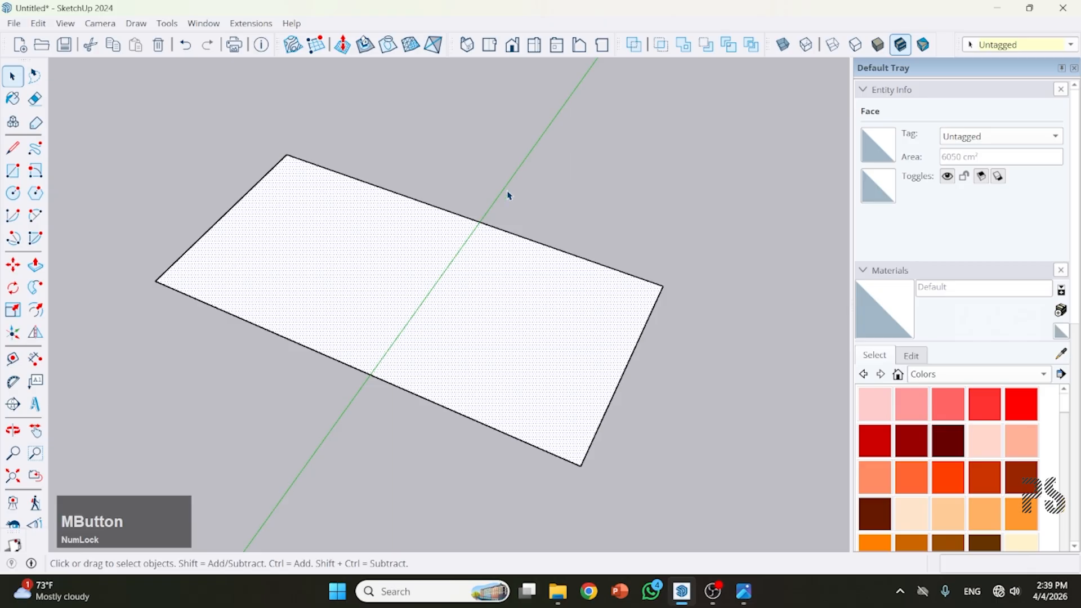
{"action": "scroll", "coordinate": [336, 345], "scroll_direction": "down", "scroll_amount": 2}
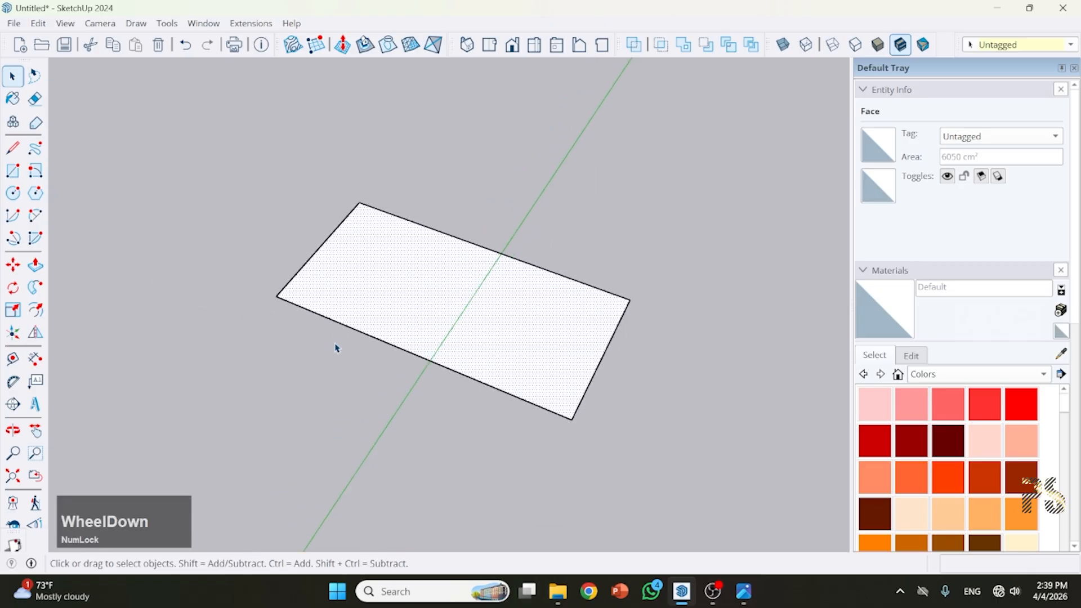
{"action": "middle_click_drag", "start_coordinate": [336, 345], "coordinate": [539, 369]}
{"action": "scroll", "coordinate": [564, 399], "scroll_direction": "up", "scroll_amount": 2}
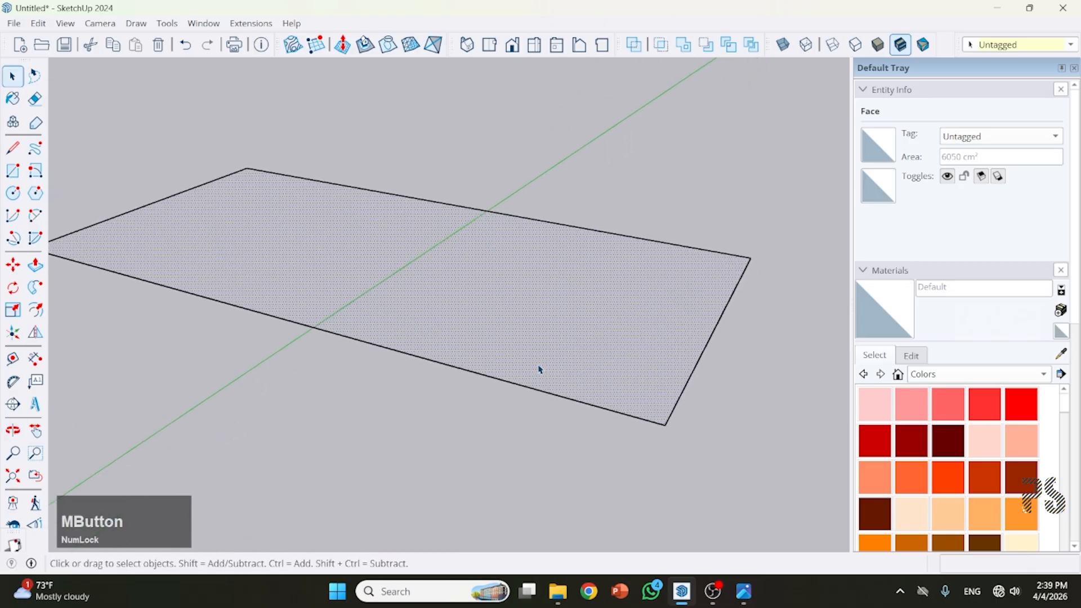
{"action": "left_click_drag", "start_coordinate": [552, 398], "coordinate": [543, 369]}
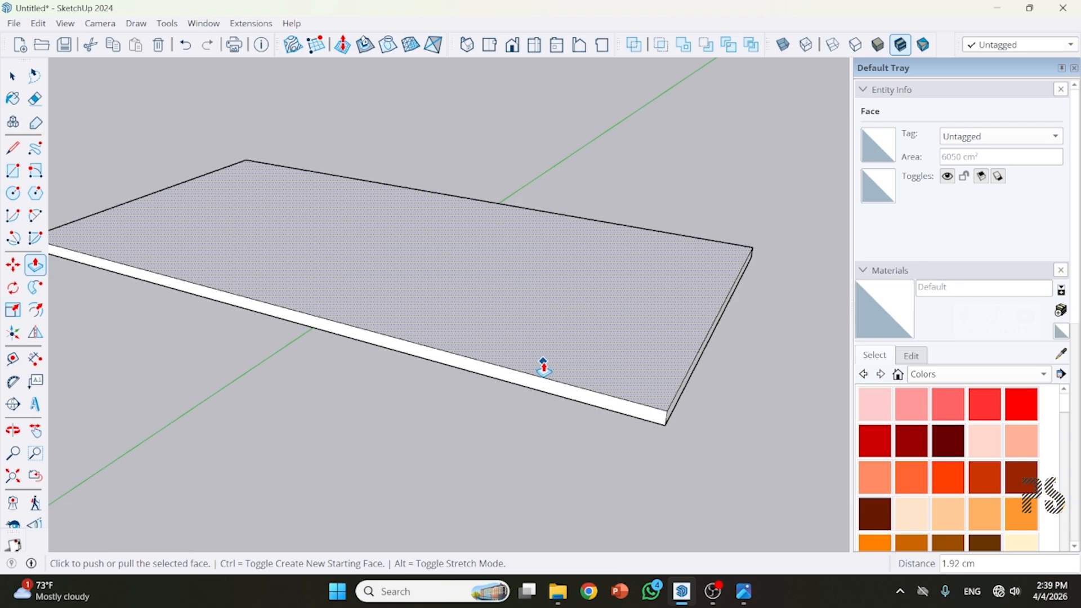
{"action": "left_click", "coordinate": [744, 590]}
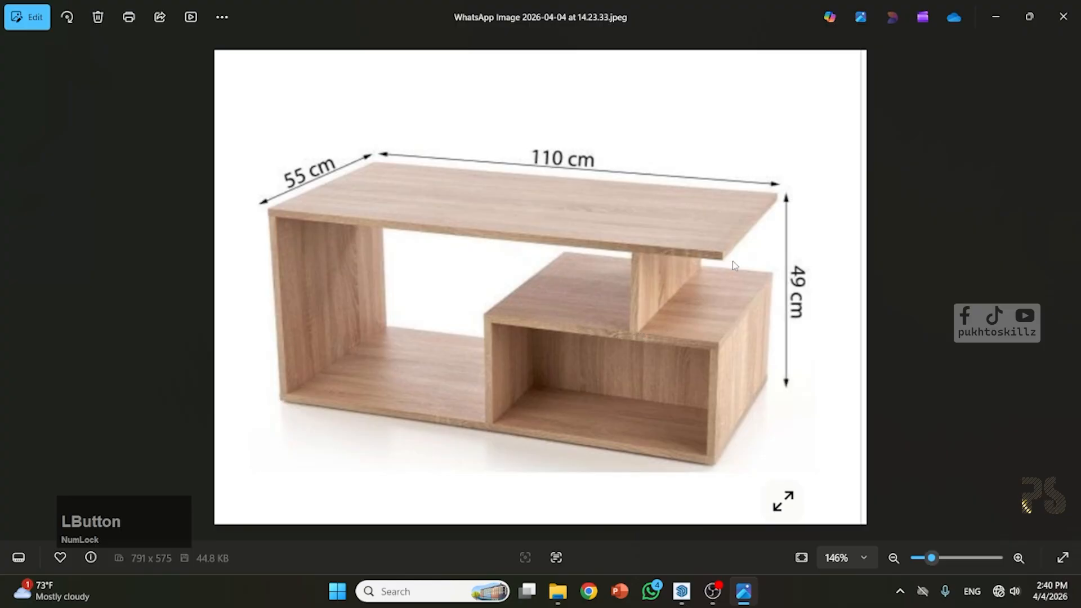
{"action": "scroll", "coordinate": [543, 235], "scroll_direction": "up", "scroll_amount": 5}
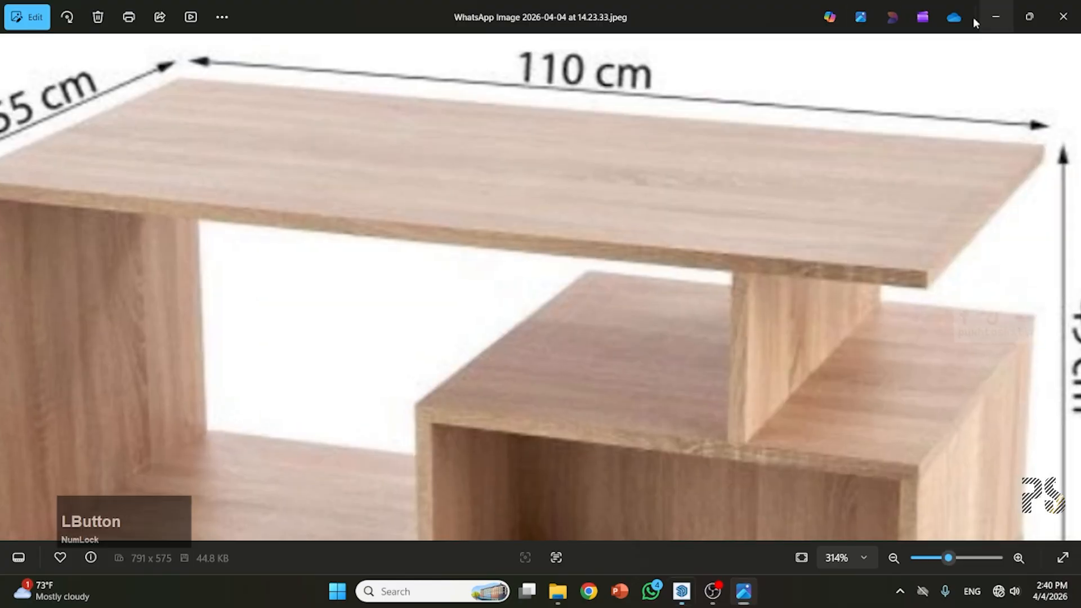
{"action": "left_click", "coordinate": [995, 17]}
{"action": "type", "text": "2"}
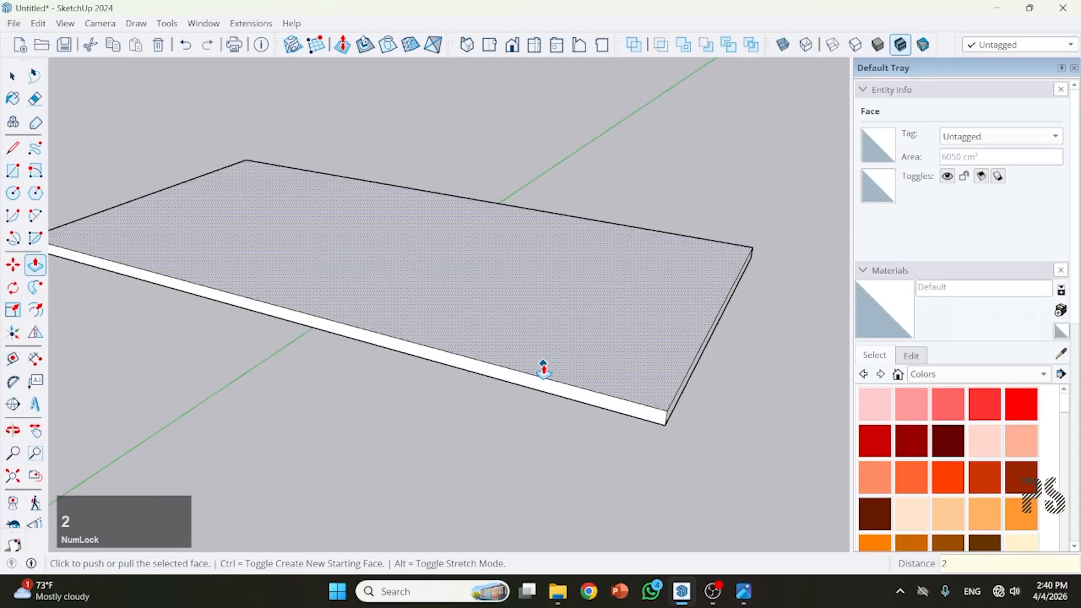
{"action": "key", "text": "Return"}
Step: Compare the board with the reference photo and check the table's marked overall height
{"action": "scroll", "coordinate": [701, 434], "scroll_direction": "down", "scroll_amount": 2}
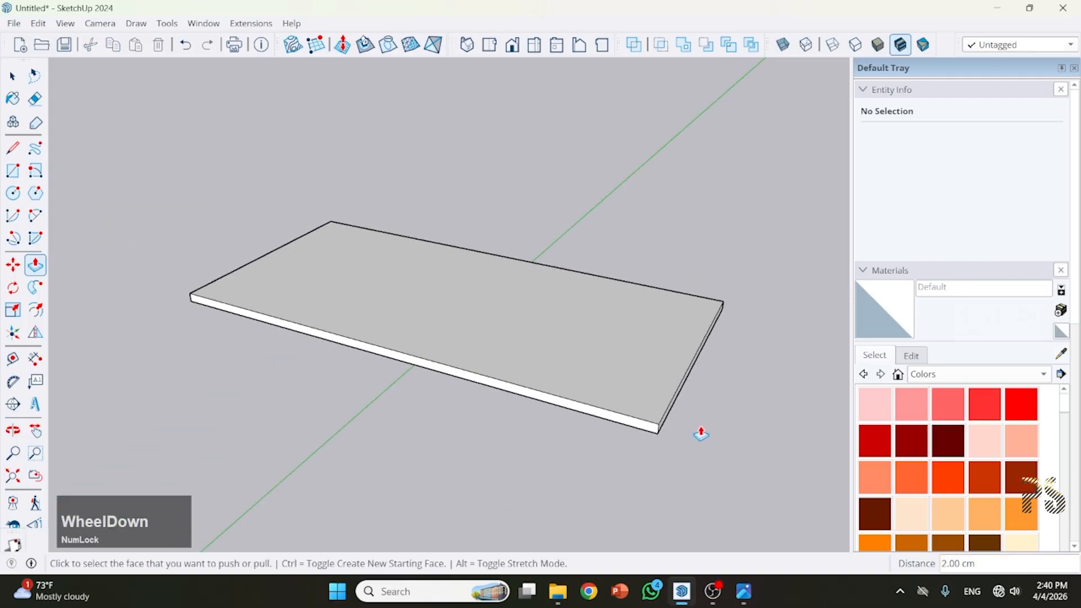
{"action": "scroll", "coordinate": [701, 433], "scroll_direction": "down", "scroll_amount": 2}
{"action": "middle_click_drag", "start_coordinate": [388, 402], "coordinate": [405, 394]}
{"action": "left_click", "coordinate": [743, 591]}
{"action": "scroll", "coordinate": [620, 156], "scroll_direction": "down", "scroll_amount": 1}
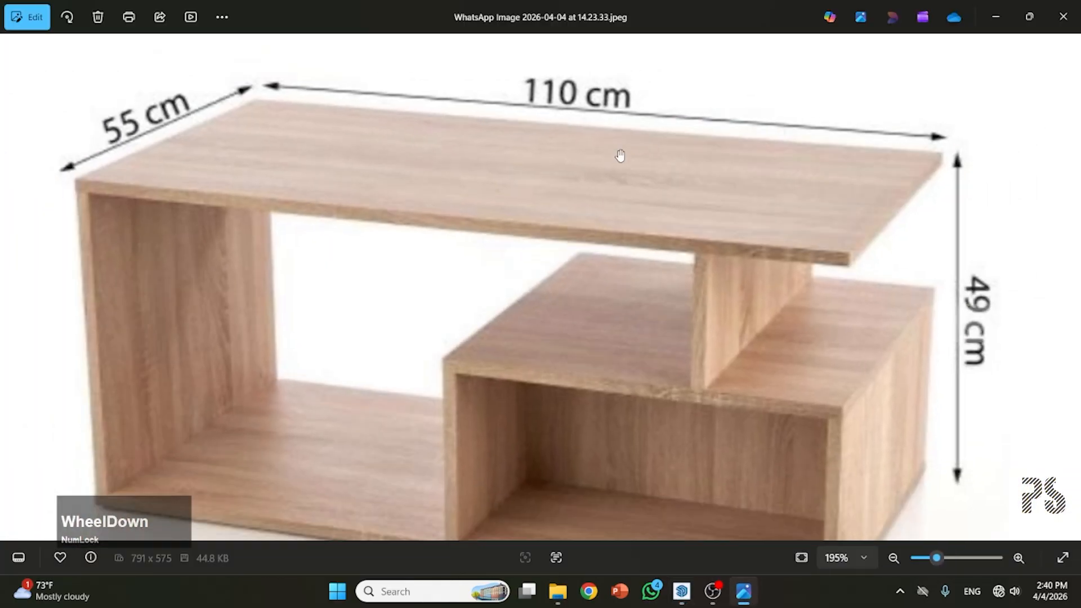
{"action": "scroll", "coordinate": [620, 156], "scroll_direction": "down", "scroll_amount": 3}
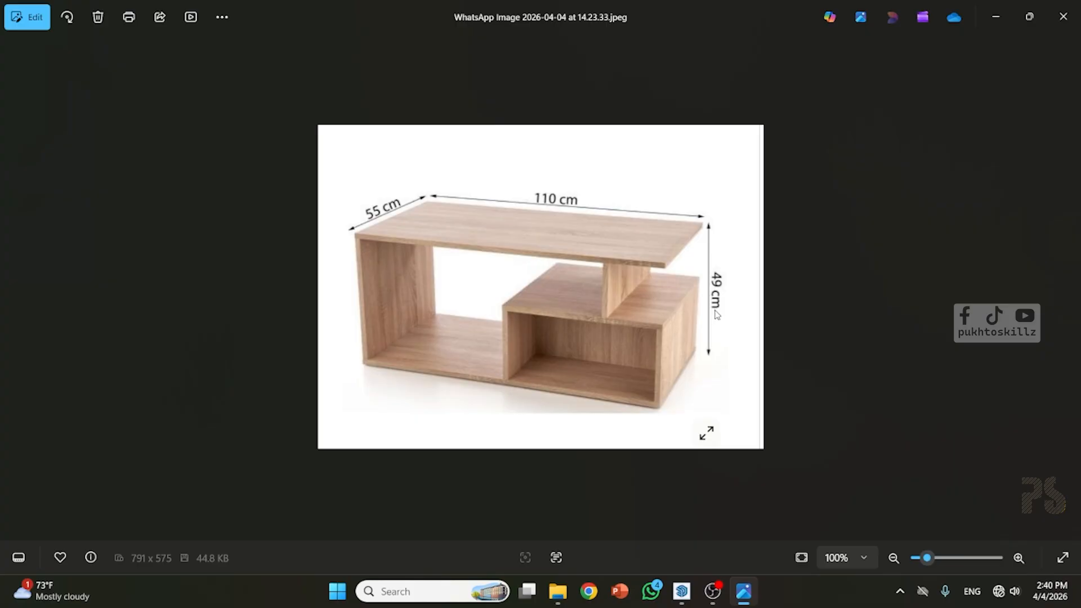
{"action": "left_click", "coordinate": [996, 17]}
Step: Copy the 55 cm top edge at one short end of the board 2 cm inward along the red axis
{"action": "scroll", "coordinate": [347, 357], "scroll_direction": "up", "scroll_amount": 3}
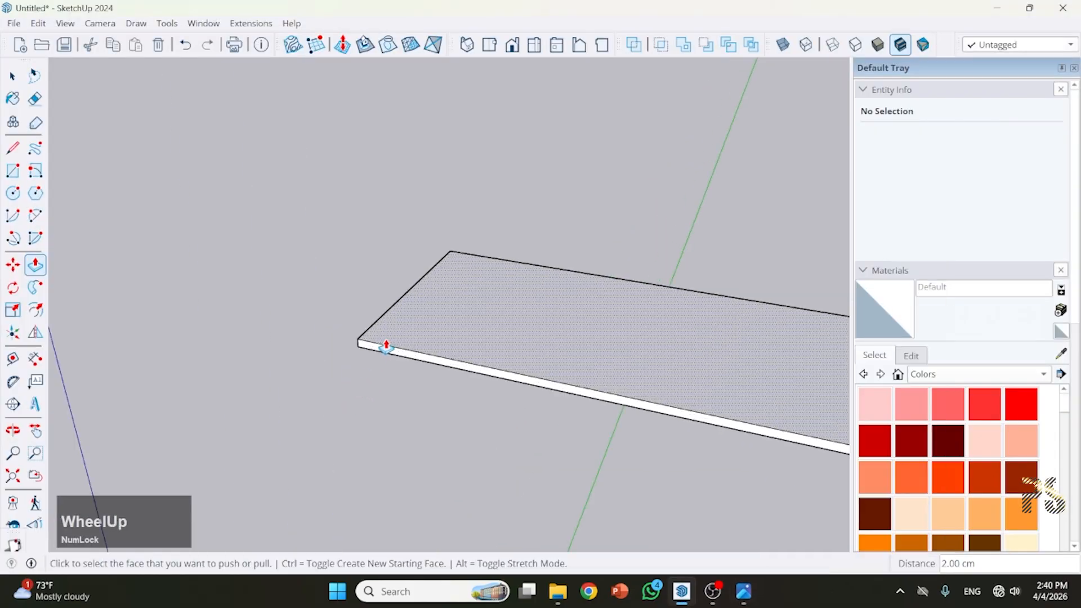
{"action": "key", "text": "space"}
{"action": "middle_click_drag", "start_coordinate": [475, 237], "coordinate": [482, 292]}
{"action": "scroll", "coordinate": [328, 454], "scroll_direction": "up", "scroll_amount": 2}
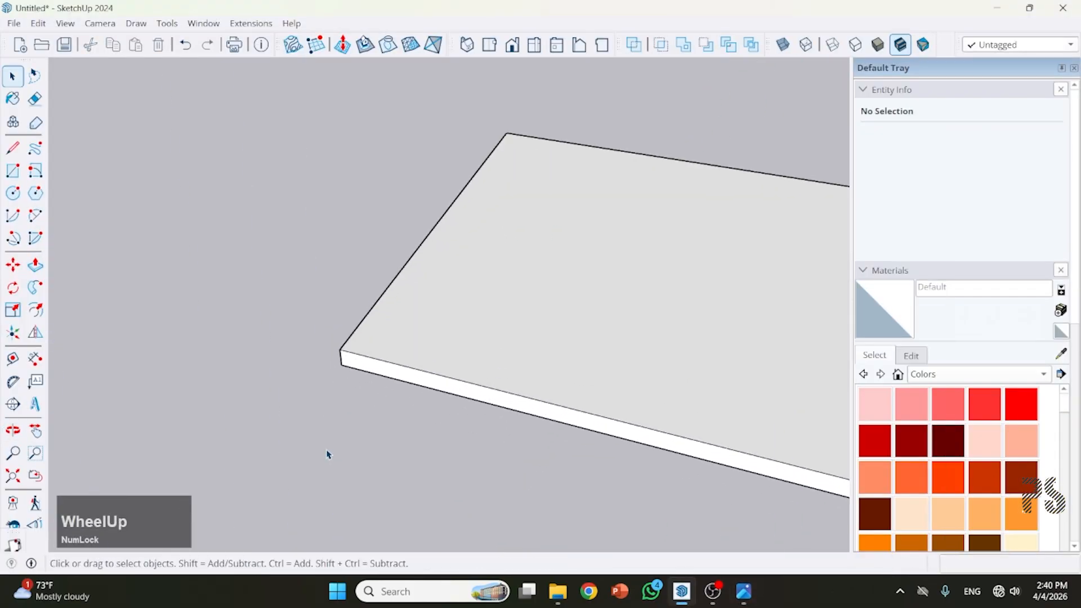
{"action": "middle_click_drag", "start_coordinate": [380, 300], "coordinate": [409, 243]}
{"action": "scroll", "coordinate": [479, 438], "scroll_direction": "up", "scroll_amount": 2}
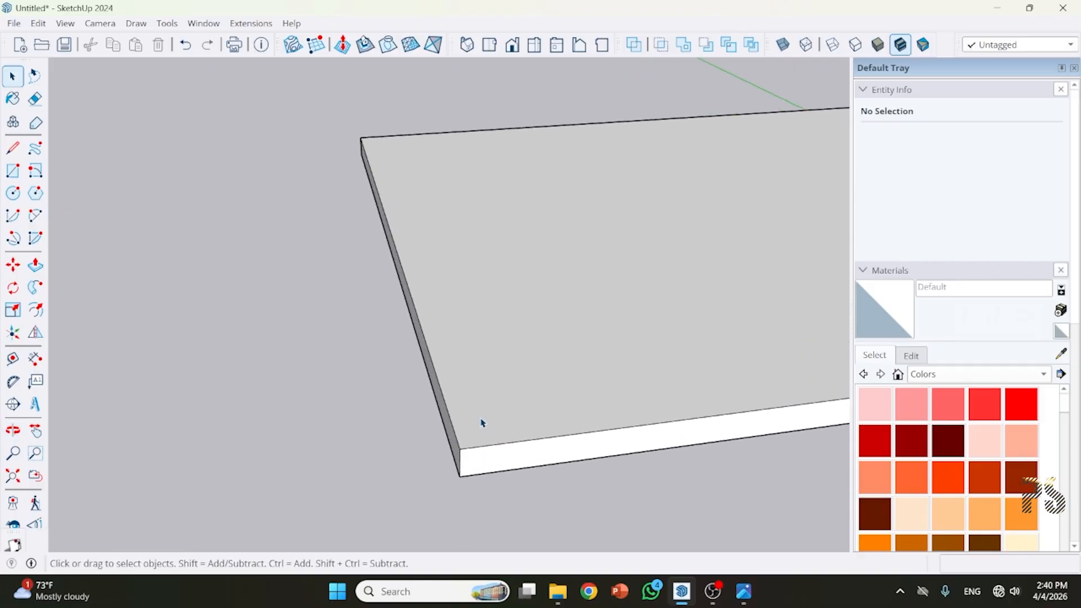
{"action": "left_click", "coordinate": [14, 149]}
{"action": "left_click", "coordinate": [402, 271]}
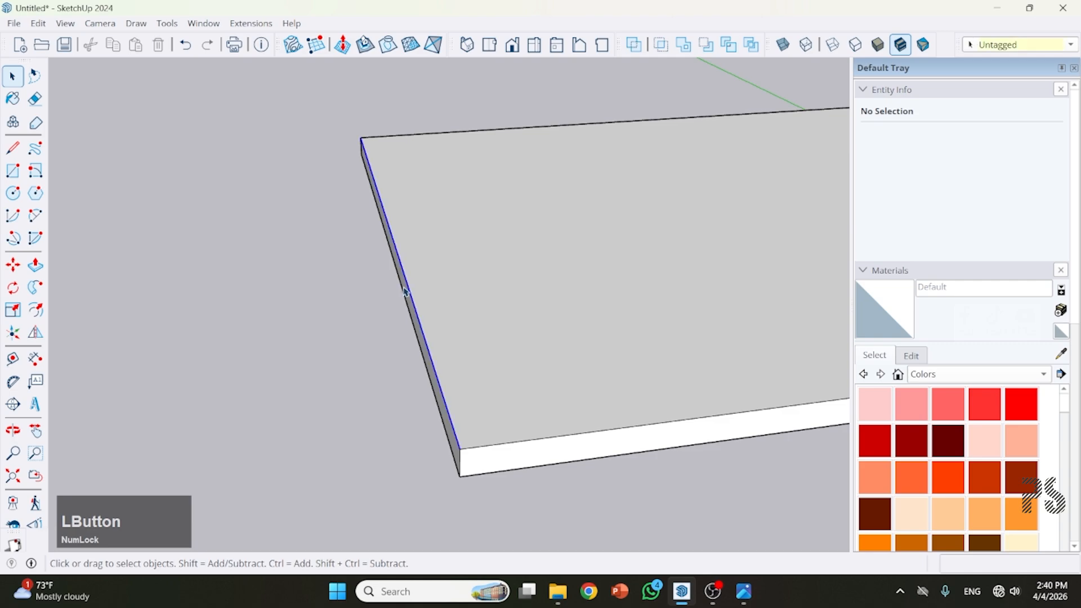
{"action": "middle_click_drag", "start_coordinate": [369, 256], "coordinate": [477, 264]}
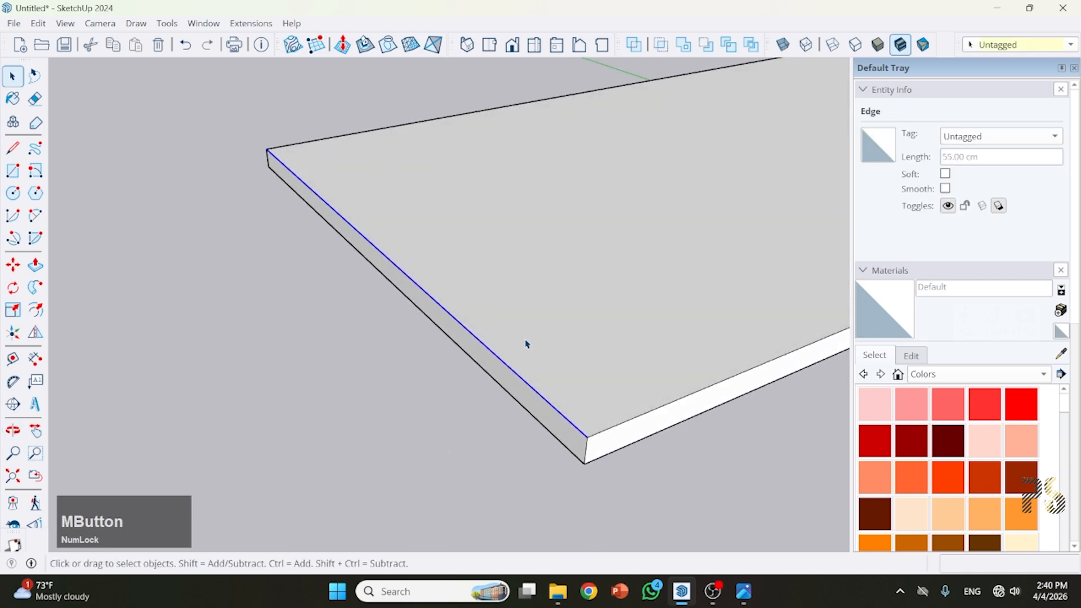
{"action": "key", "text": "m"}
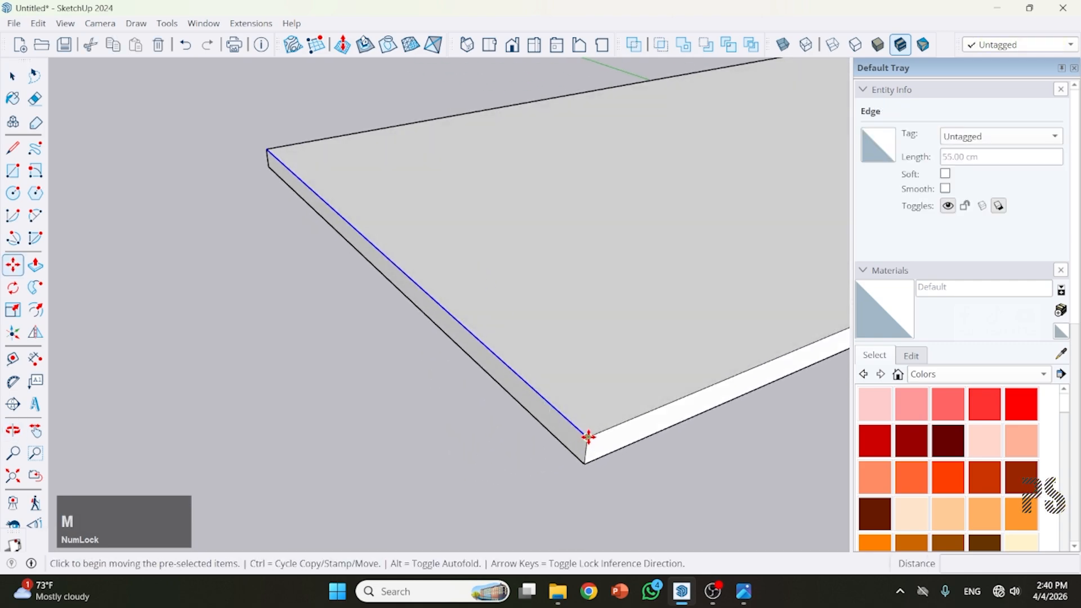
{"action": "left_click", "coordinate": [588, 435]}
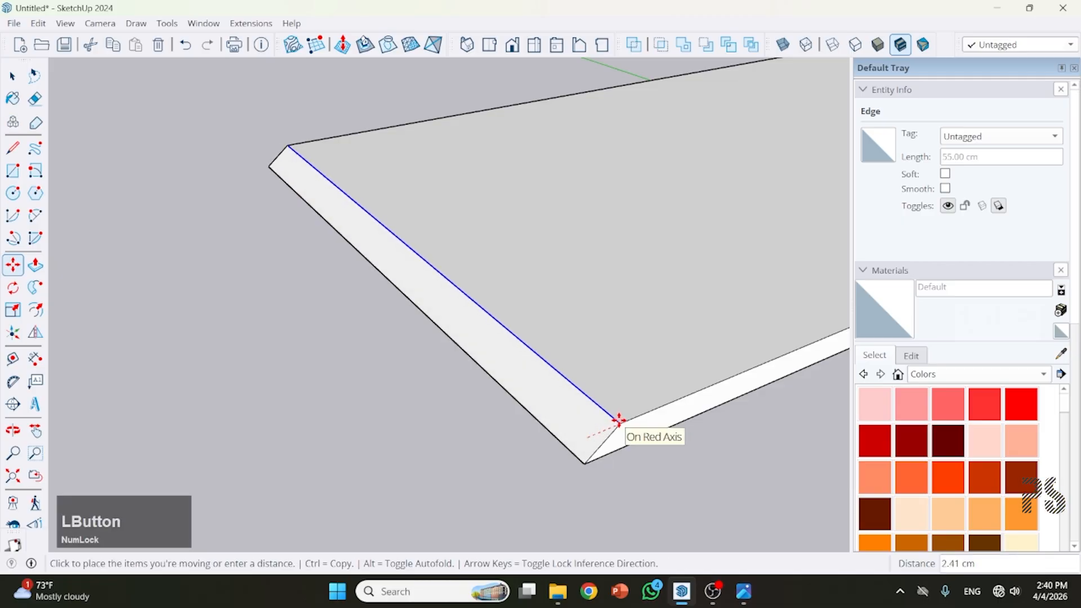
{"action": "key", "text": "ctrl"}
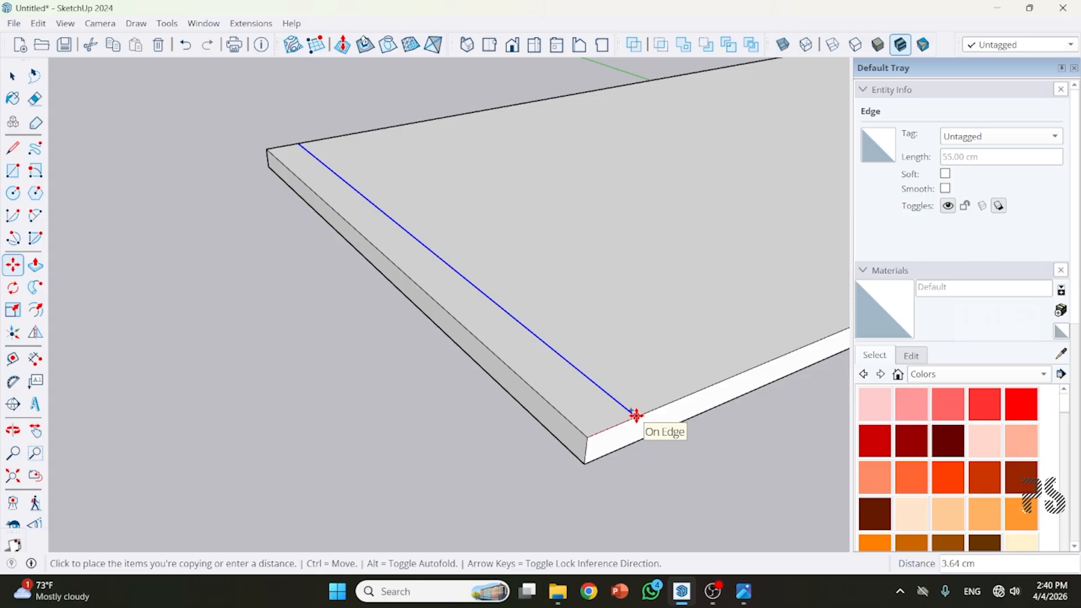
{"action": "type", "text": "2"}
{"action": "key", "text": "Return"}
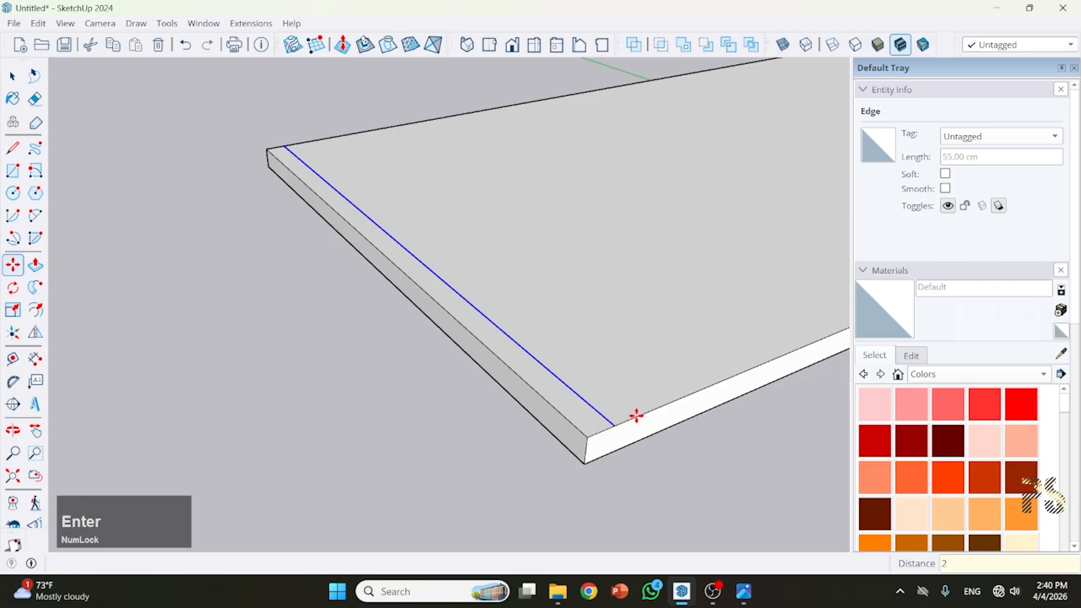
{"action": "left_click", "coordinate": [12, 76]}
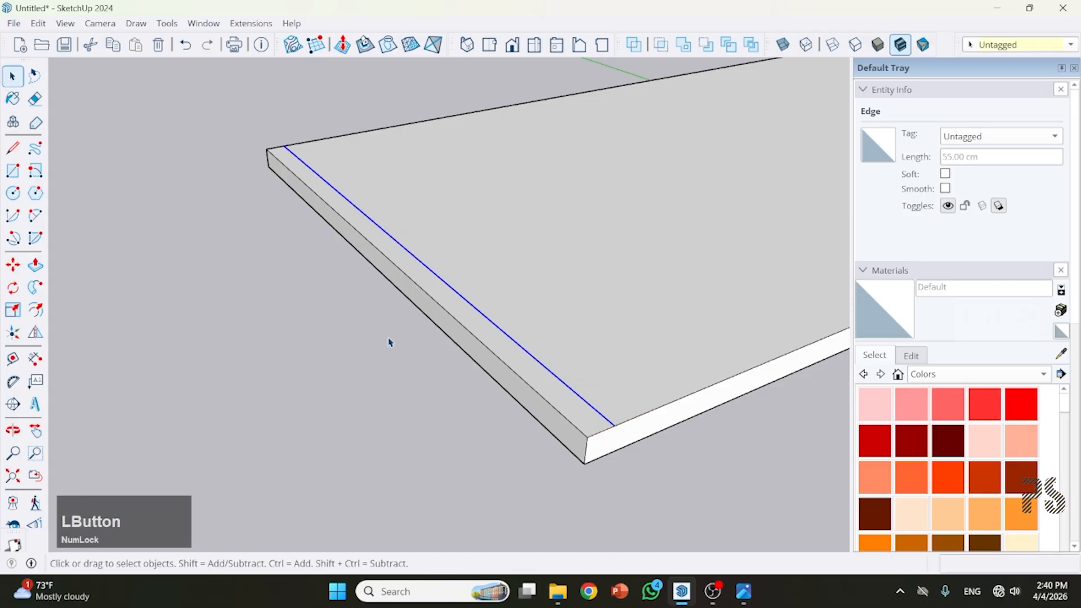
Step: Pull the 2 cm wide strip at the board's short end up 50 cm to form a side panel
{"action": "left_click", "coordinate": [374, 281]}
{"action": "left_click", "coordinate": [401, 265]}
{"action": "middle_click_drag", "start_coordinate": [475, 343], "coordinate": [546, 417]}
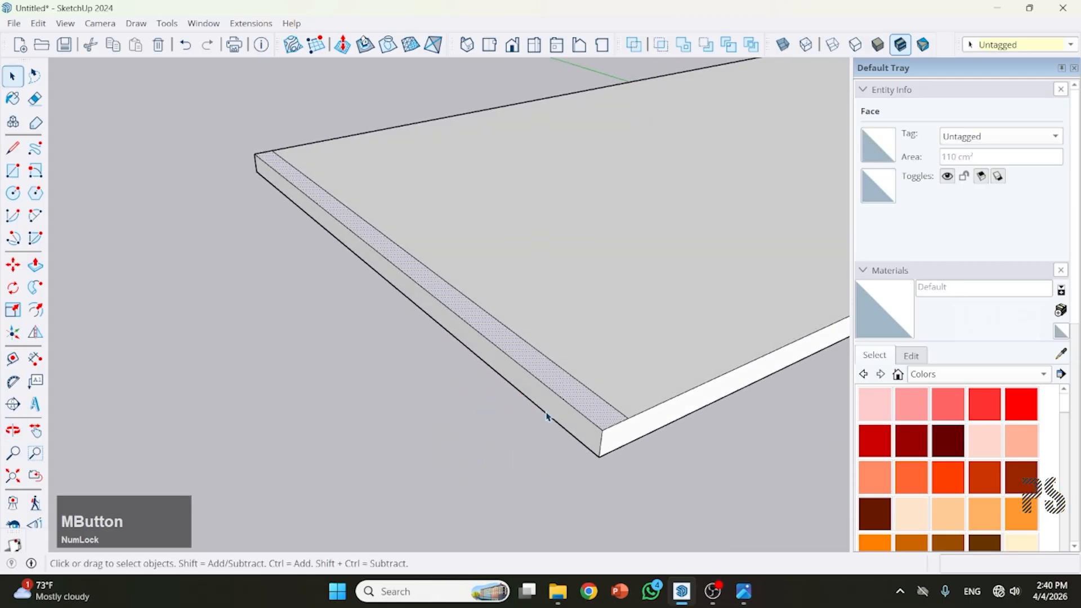
{"action": "scroll", "coordinate": [491, 503], "scroll_direction": "down", "scroll_amount": 3}
{"action": "key", "text": "p"}
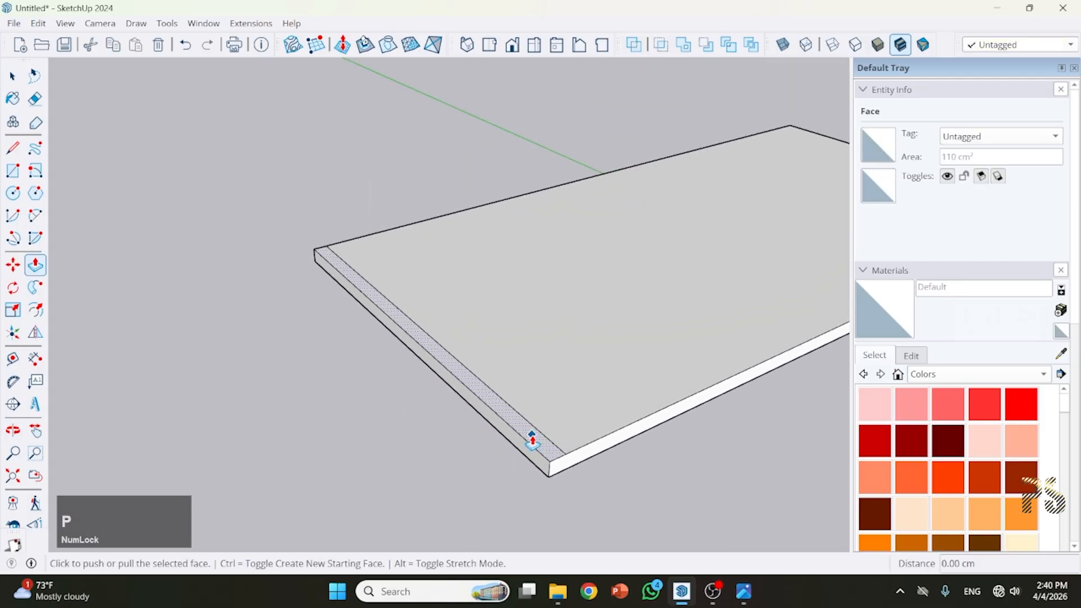
{"action": "left_click_drag", "start_coordinate": [531, 437], "coordinate": [522, 263]}
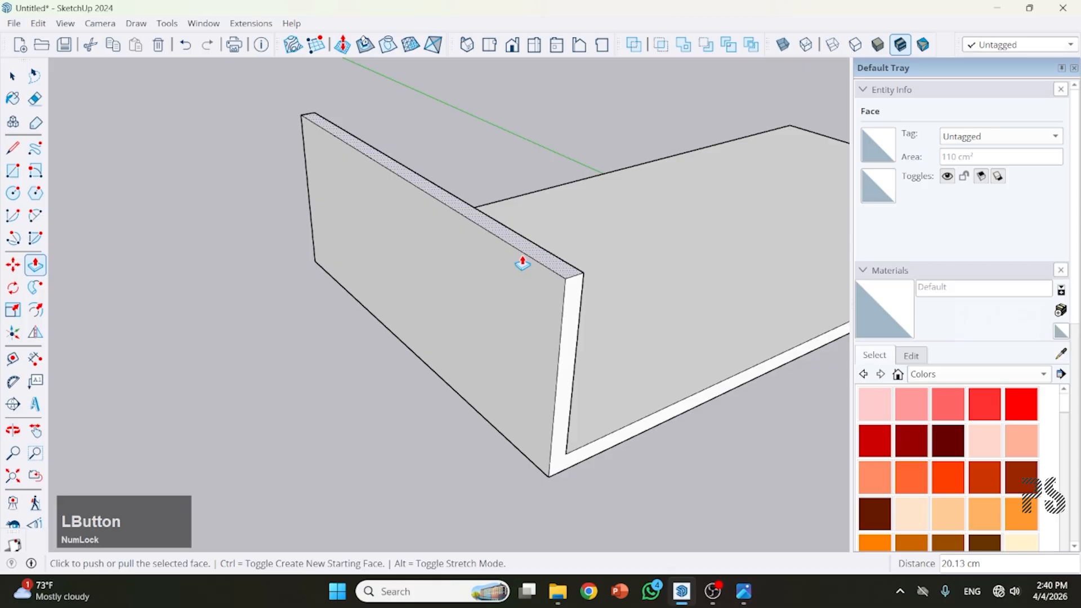
{"action": "type", "text": "50"}
{"action": "key", "text": "Return"}
{"action": "scroll", "coordinate": [403, 364], "scroll_direction": "down", "scroll_amount": 5}
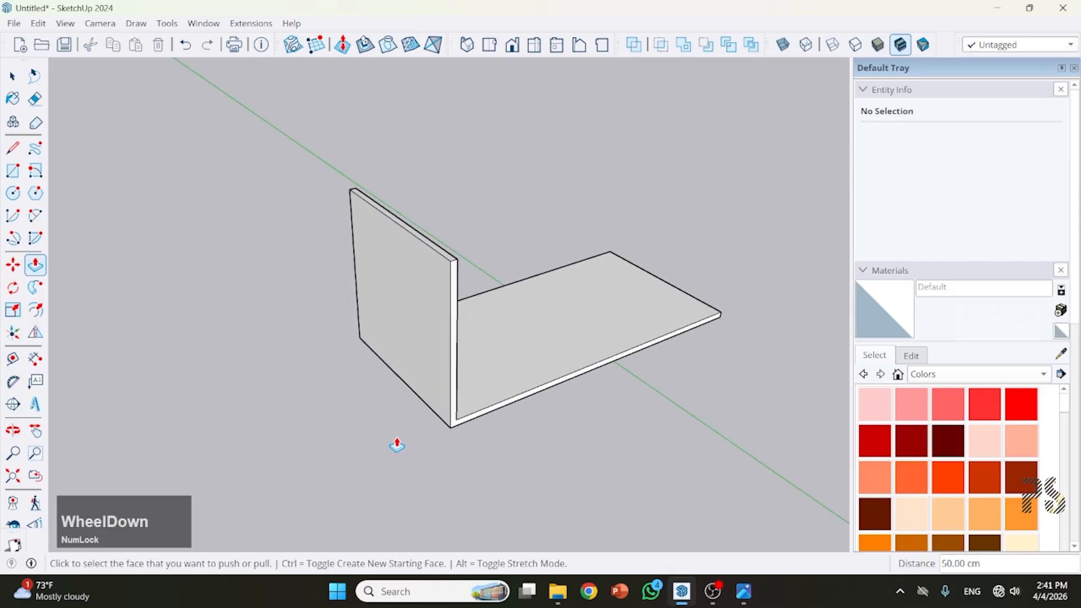
Step: Examine the inner face of the side panel and compare it with the tabletop in the reference photo
{"action": "middle_click_drag", "start_coordinate": [397, 445], "coordinate": [260, 373]}
{"action": "scroll", "coordinate": [432, 166], "scroll_direction": "up", "scroll_amount": 3}
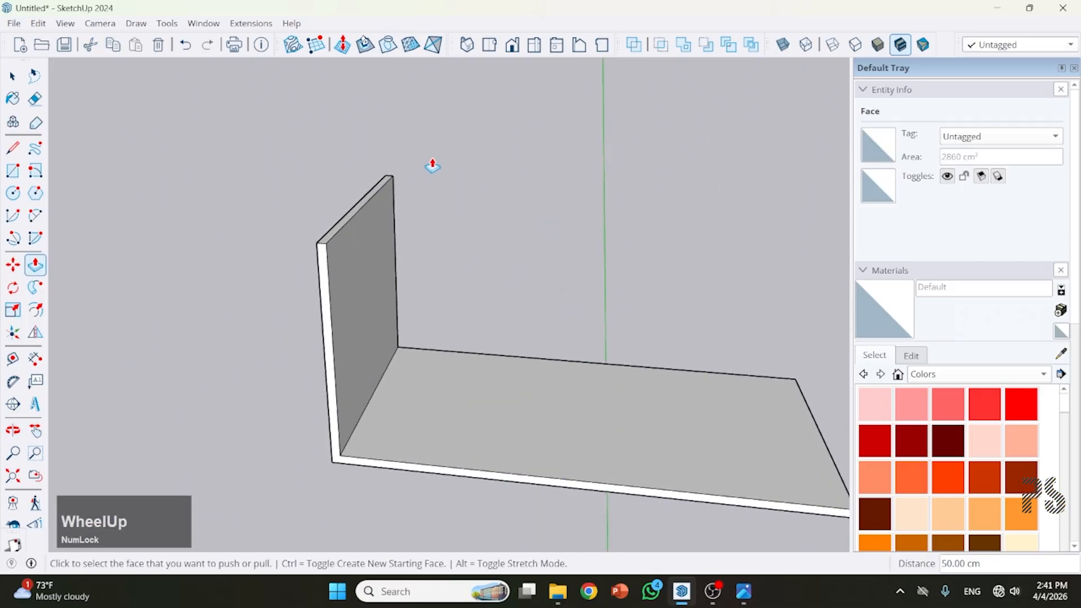
{"action": "middle_click_drag", "start_coordinate": [432, 166], "coordinate": [394, 225]}
{"action": "left_click", "coordinate": [743, 591]}
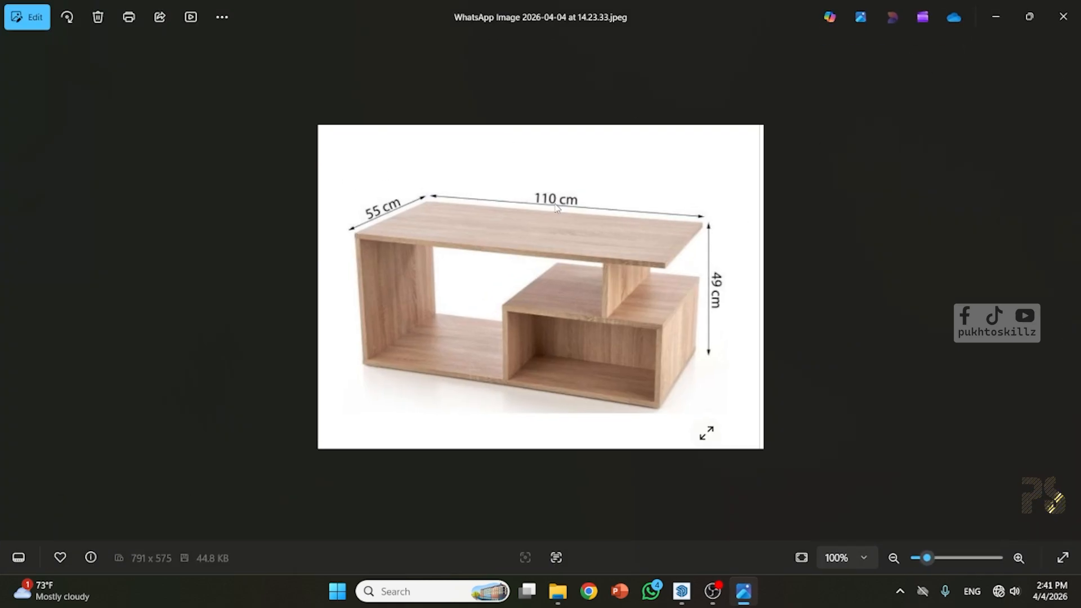
{"action": "left_click", "coordinate": [995, 17]}
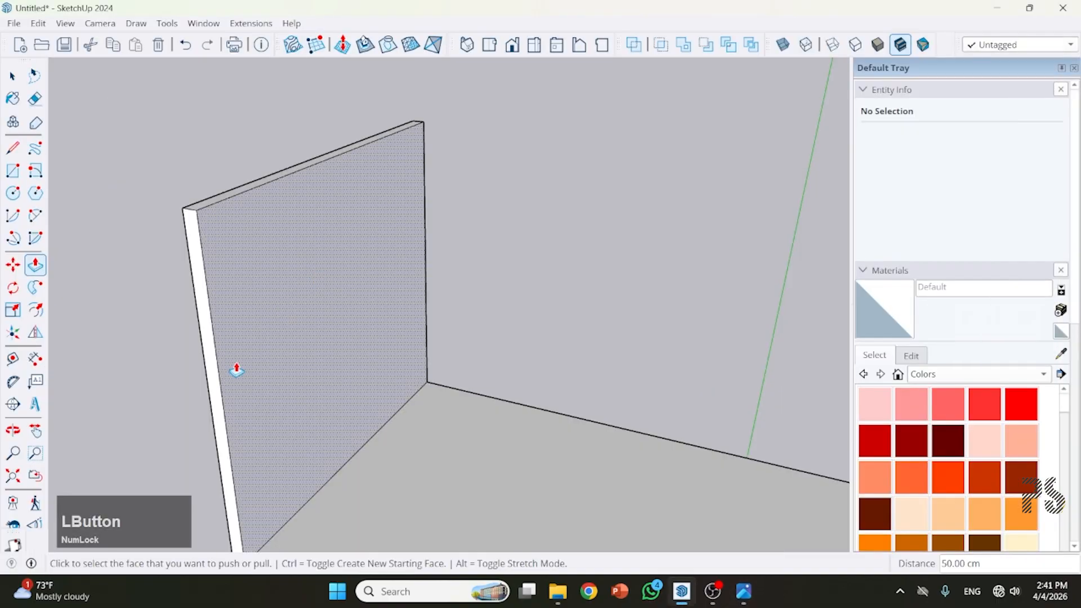
{"action": "scroll", "coordinate": [203, 225], "scroll_direction": "up", "scroll_amount": 2}
{"action": "key", "text": "space"}
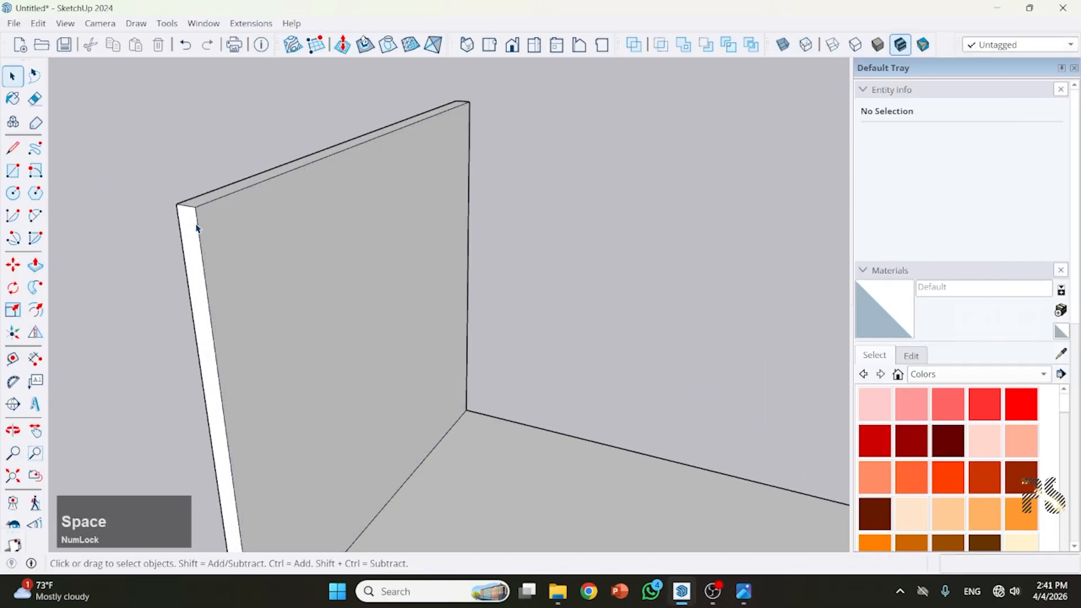
{"action": "middle_click_drag", "start_coordinate": [219, 211], "coordinate": [416, 197]}
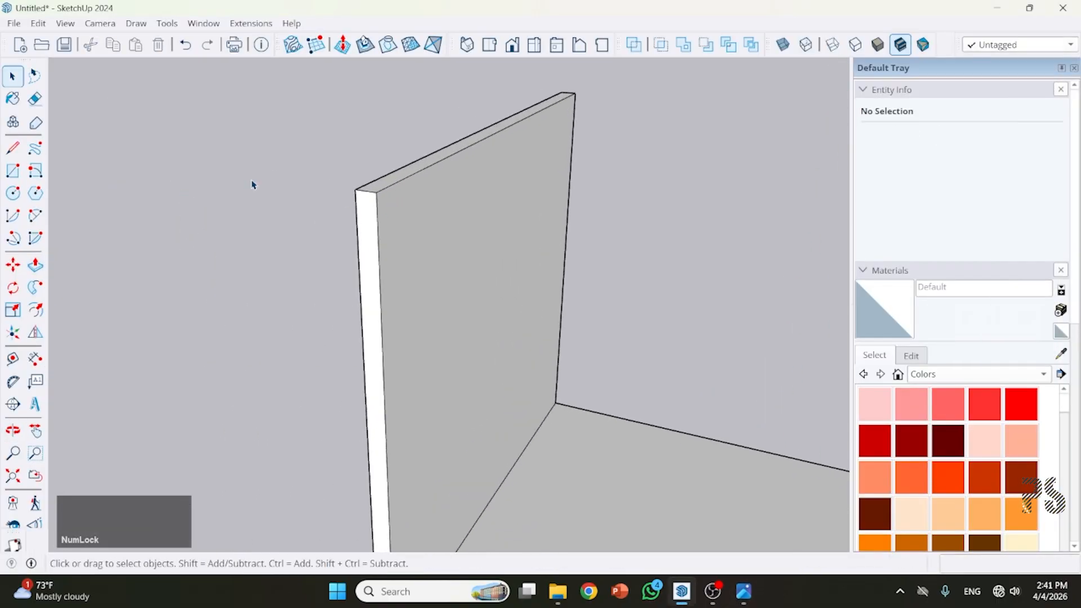
{"action": "left_click", "coordinate": [14, 147]}
{"action": "scroll", "coordinate": [414, 183], "scroll_direction": "up", "scroll_amount": 1}
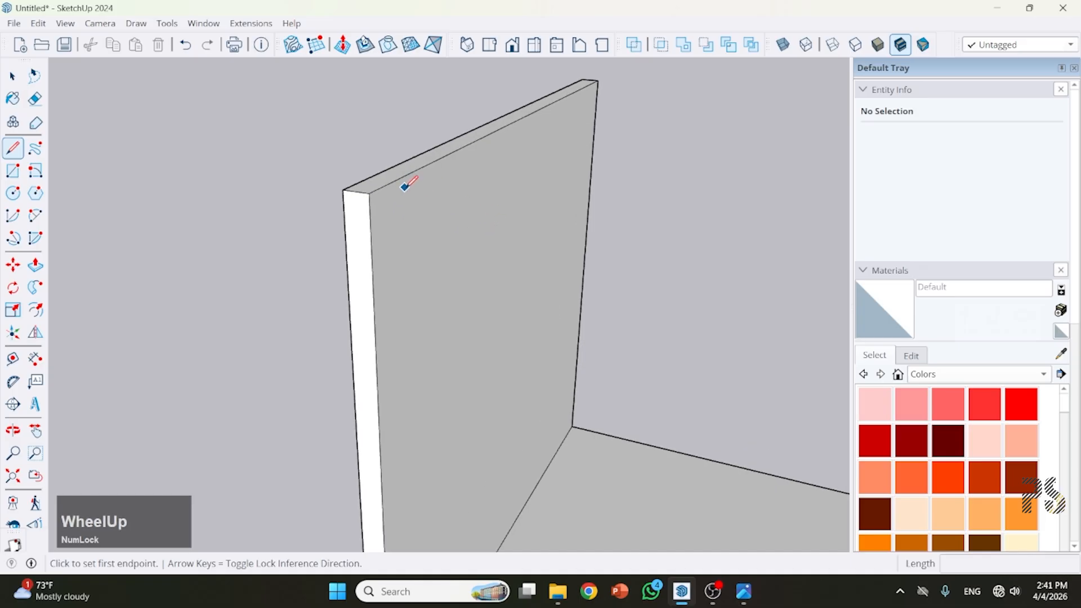
{"action": "key", "text": "m"}
{"action": "key", "text": "space"}
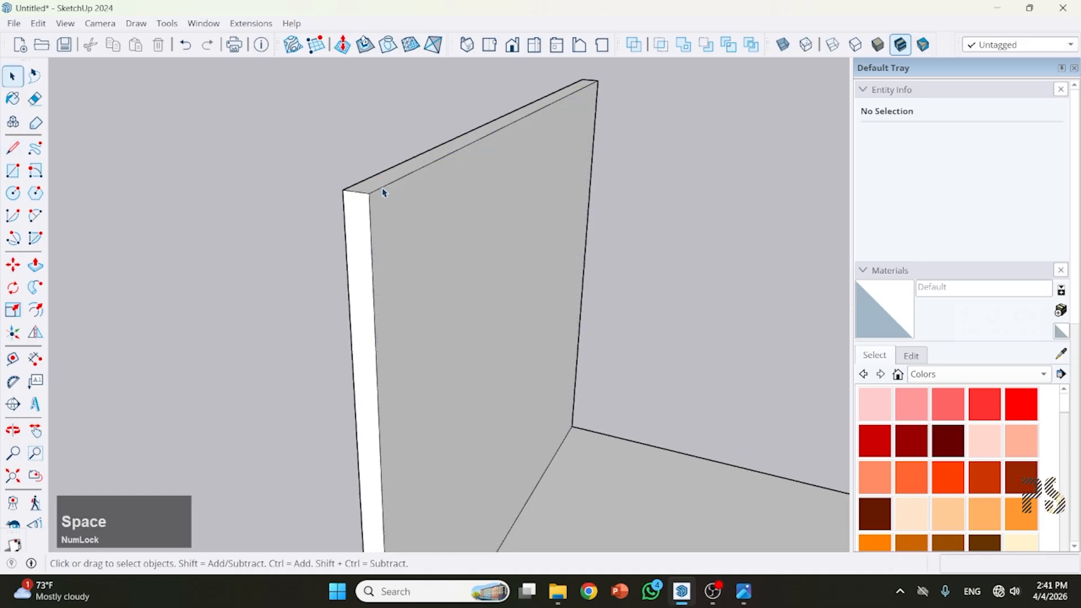
Step: Copy the side panel's upper inner edge 2 cm down its inner face
{"action": "left_click", "coordinate": [376, 190]}
{"action": "scroll", "coordinate": [364, 195], "scroll_direction": "up", "scroll_amount": 1}
{"action": "key", "text": "m"}
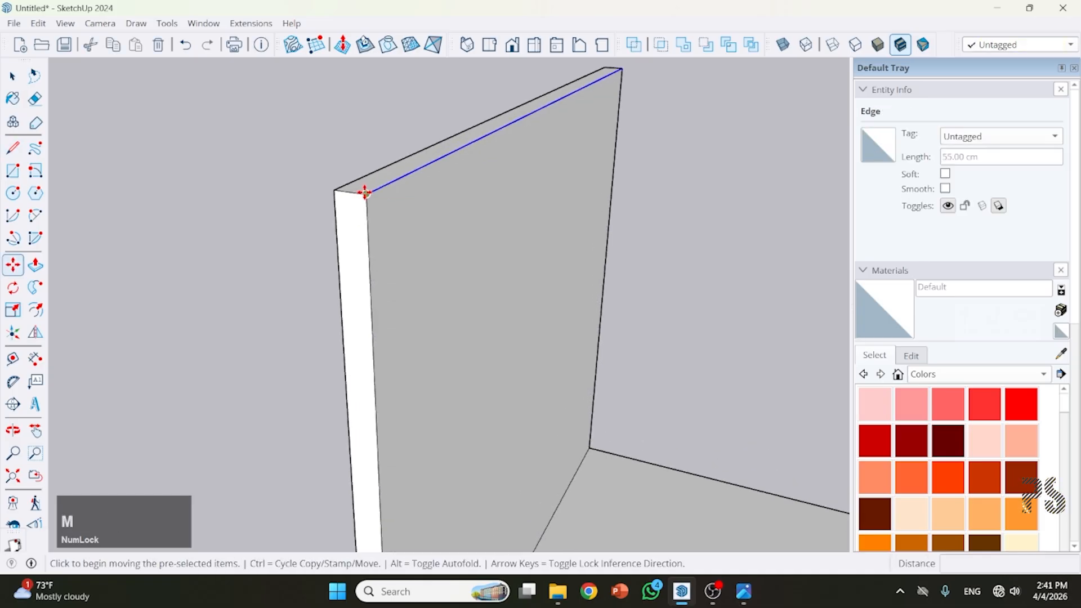
{"action": "left_click", "coordinate": [364, 196]}
{"action": "key", "text": "ctrl"}
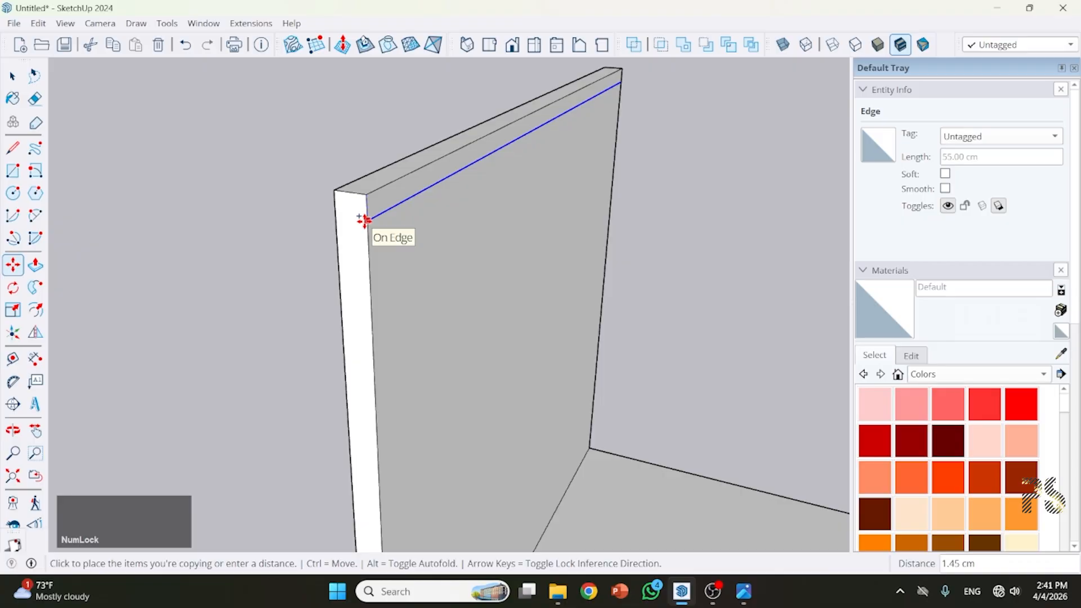
{"action": "type", "text": "2"}
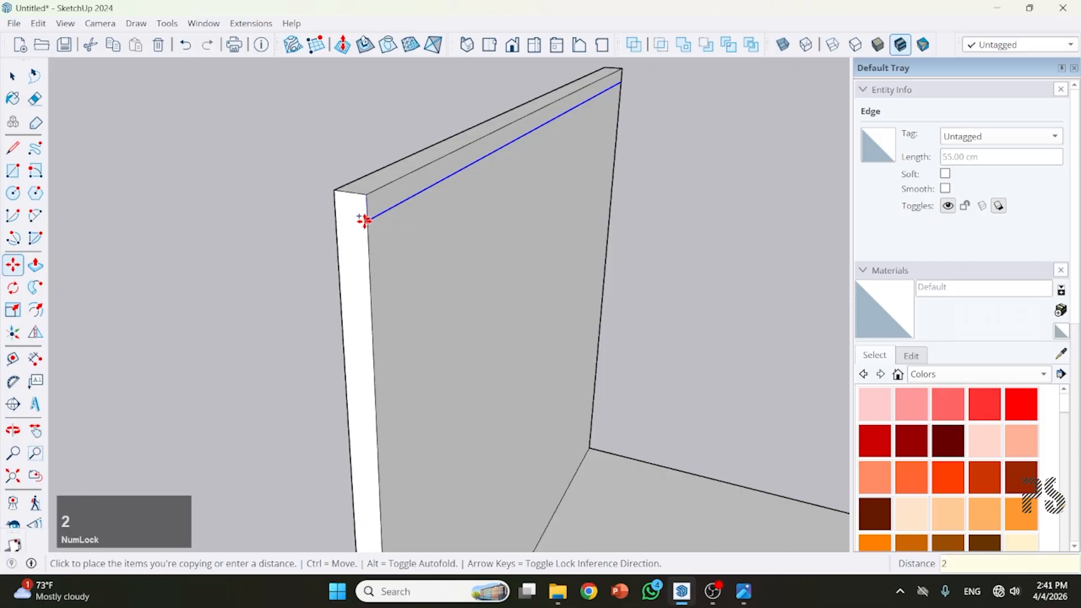
{"action": "key", "text": "Return"}
Step: Pull the 2 cm strip along the side panel's upper inner face out 110 cm over the base to form the tabletop
{"action": "left_click", "coordinate": [12, 75]}
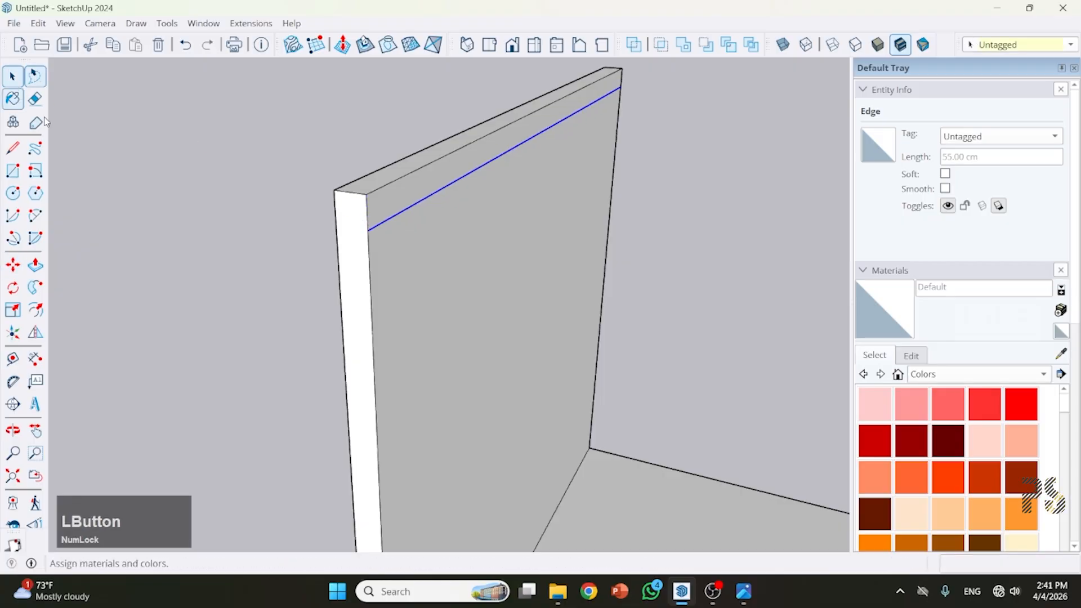
{"action": "left_click", "coordinate": [428, 191]}
{"action": "scroll", "coordinate": [192, 262], "scroll_direction": "down", "scroll_amount": 3}
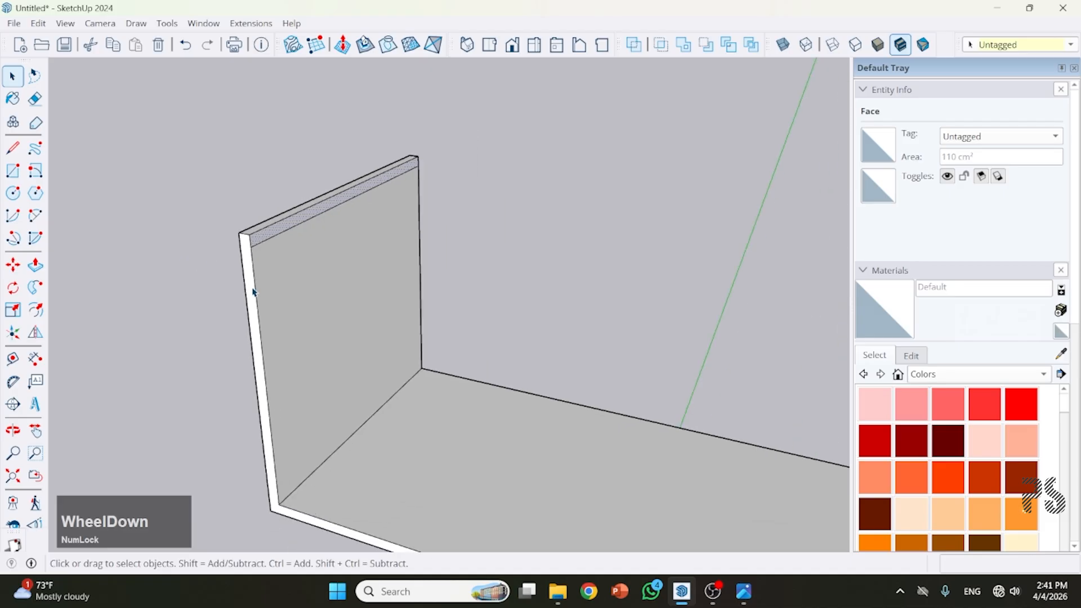
{"action": "middle_click_drag", "start_coordinate": [252, 287], "coordinate": [217, 210], "text": "shift"}
{"action": "key", "text": "p"}
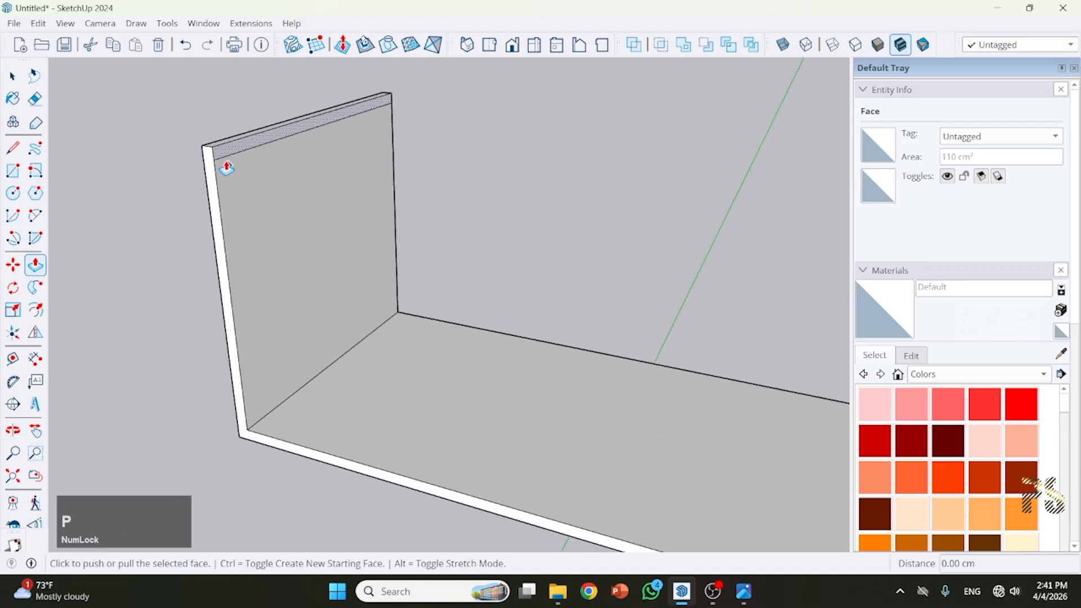
{"action": "left_click", "coordinate": [225, 155]}
{"action": "left_click", "coordinate": [506, 217]}
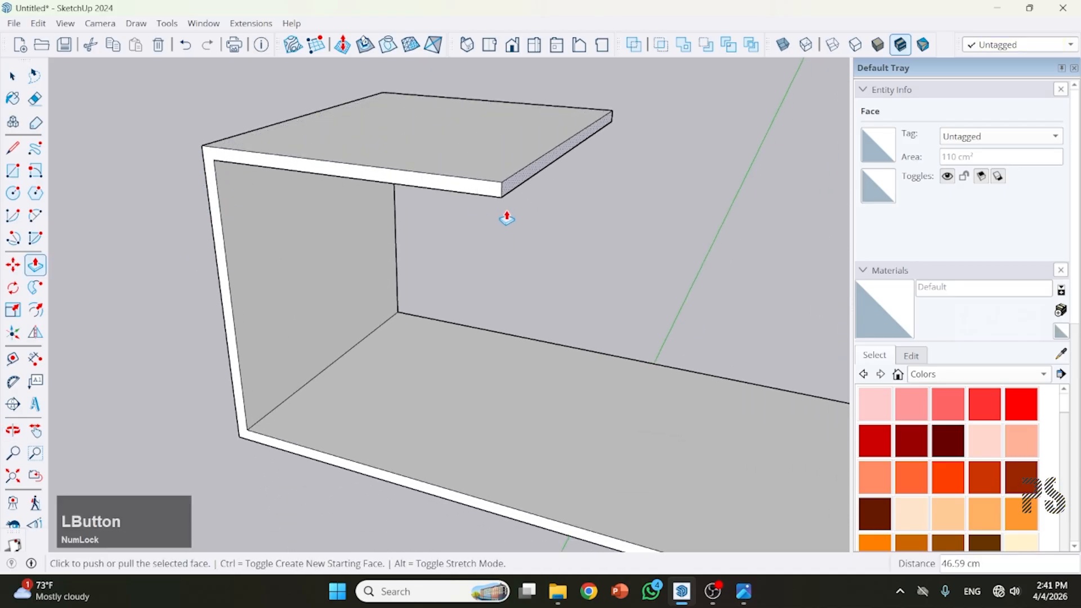
{"action": "type", "text": "110"}
{"action": "key", "text": "Return"}
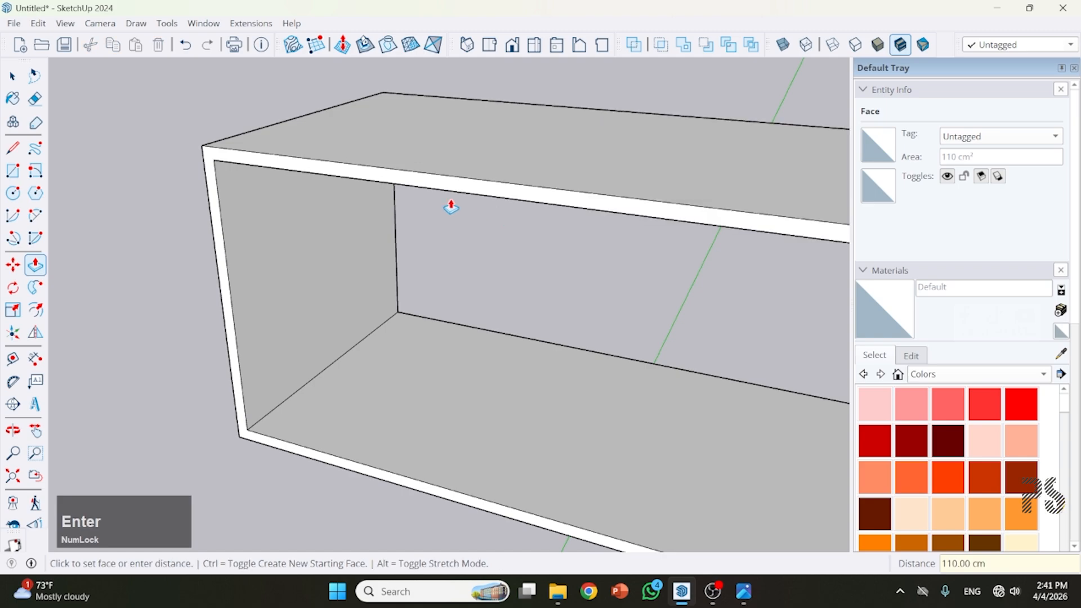
Step: Compare the C-shaped frame with the reference photo, examining the lower shelf box at the open end
{"action": "scroll", "coordinate": [299, 241], "scroll_direction": "down", "scroll_amount": 3}
{"action": "middle_click_drag", "start_coordinate": [299, 241], "coordinate": [320, 277]}
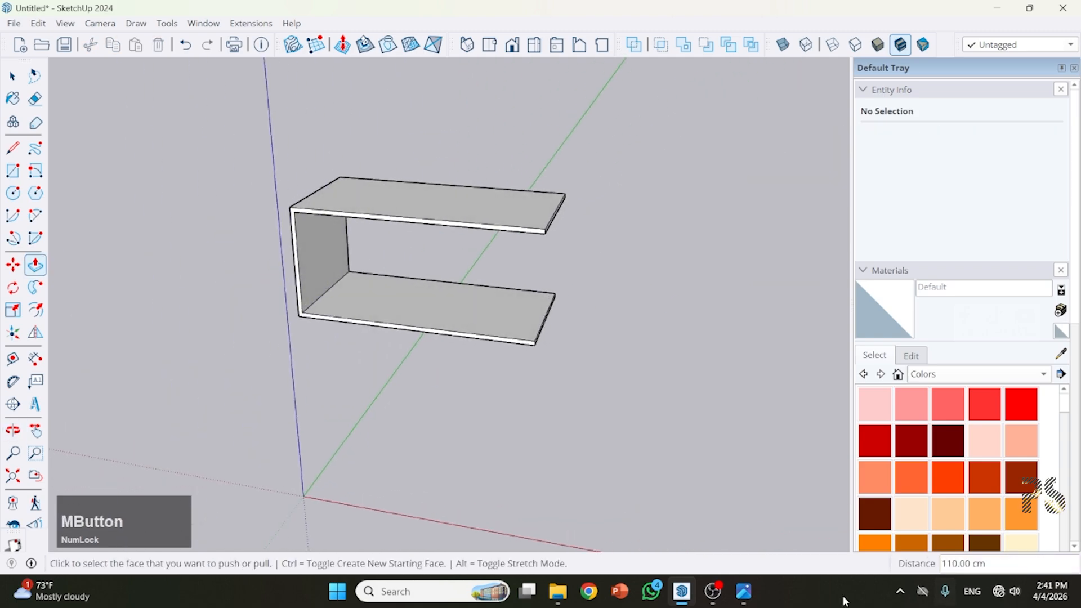
{"action": "left_click", "coordinate": [744, 592]}
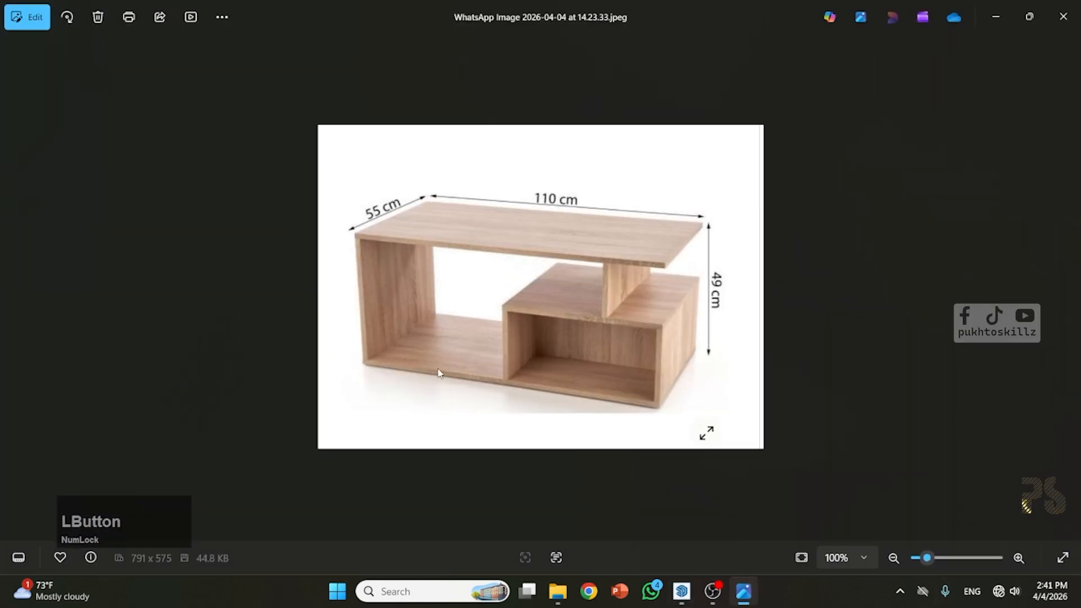
{"action": "scroll", "coordinate": [645, 421], "scroll_direction": "up", "scroll_amount": 2}
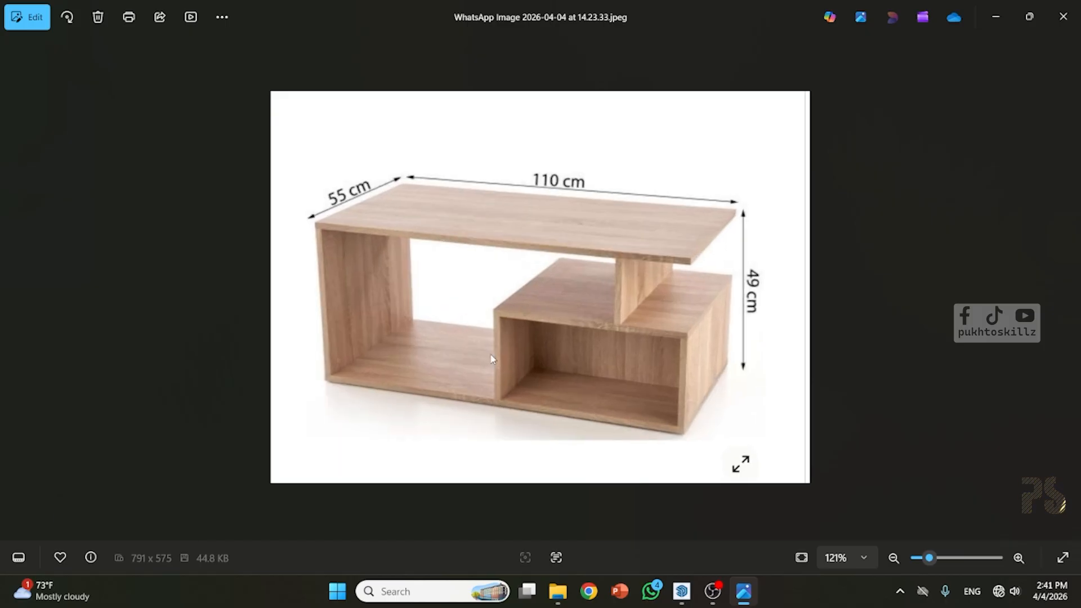
{"action": "left_click", "coordinate": [995, 17]}
Step: Try to copy the 55 cm top edge at the bottom board's open end 2 cm inward
{"action": "scroll", "coordinate": [541, 339], "scroll_direction": "up", "scroll_amount": 5}
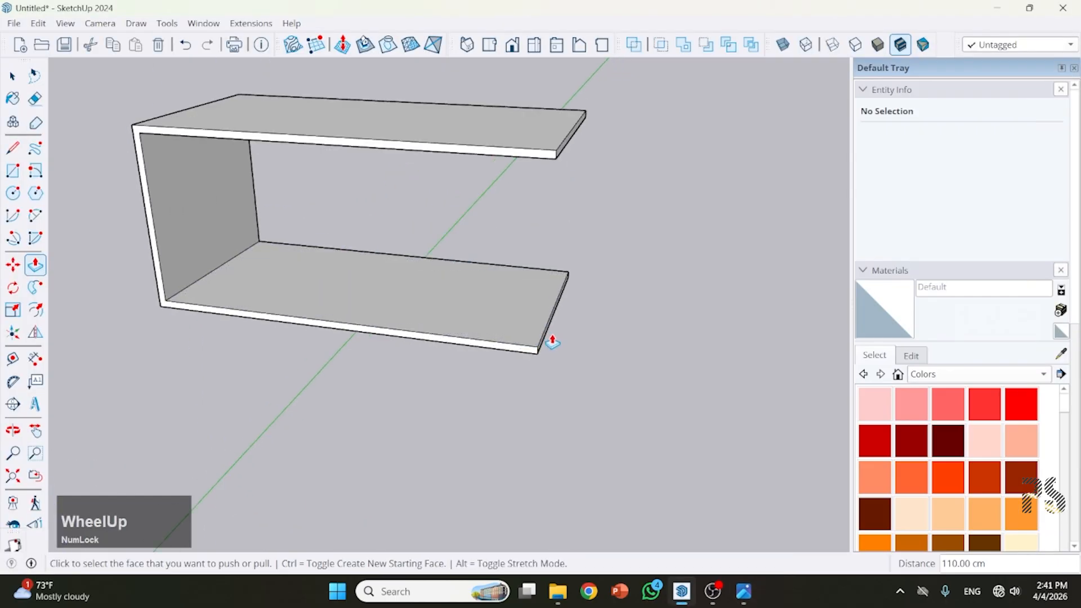
{"action": "left_click", "coordinate": [529, 341]}
{"action": "scroll", "coordinate": [544, 389], "scroll_direction": "up", "scroll_amount": 1}
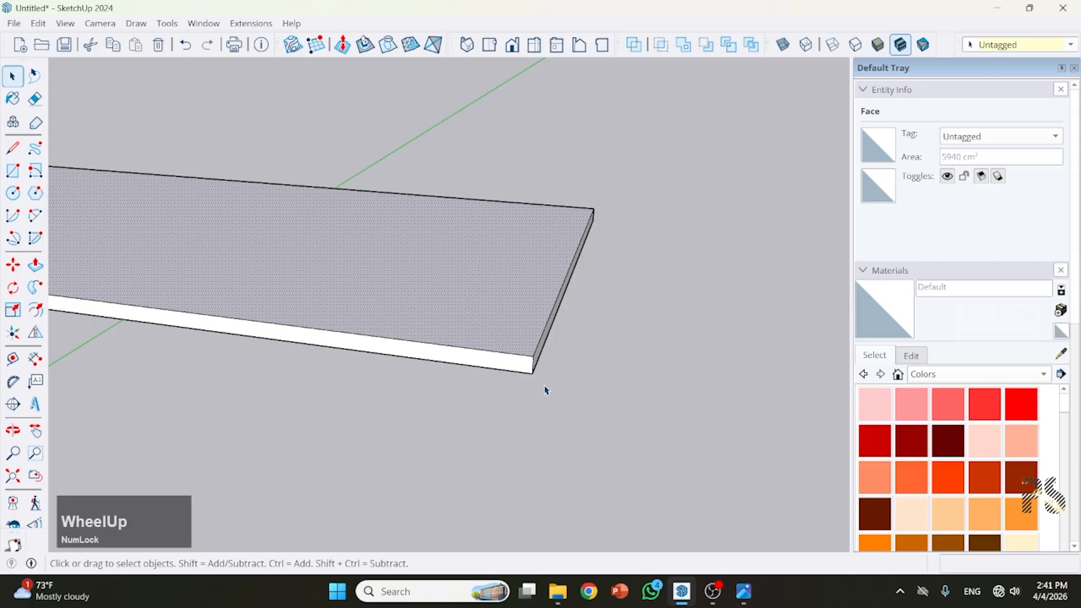
{"action": "left_click", "coordinate": [543, 340]}
{"action": "scroll", "coordinate": [543, 340], "scroll_direction": "up", "scroll_amount": 2}
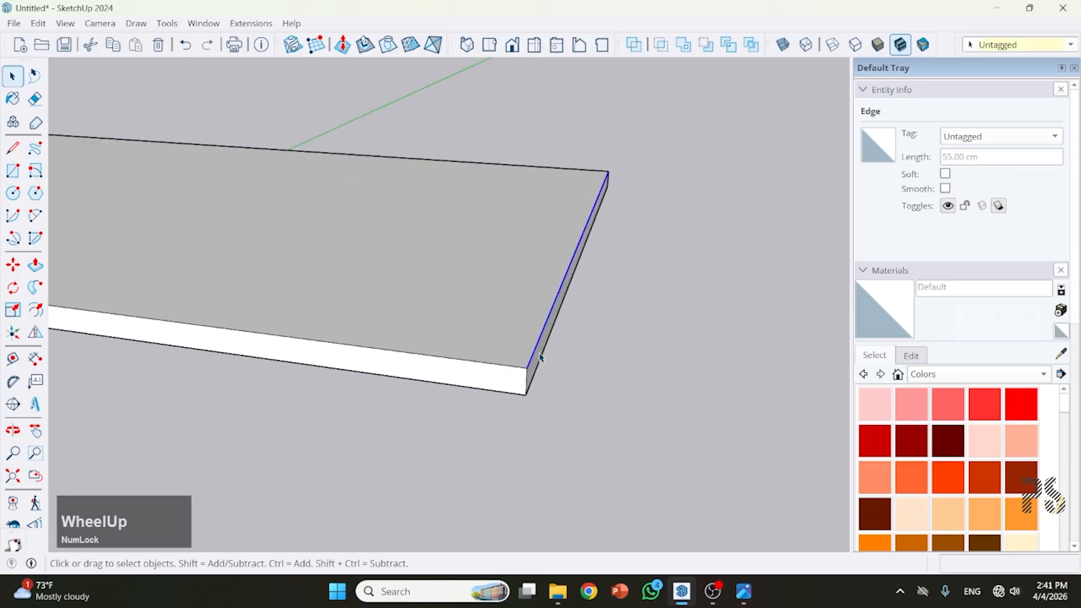
{"action": "key", "text": "m"}
{"action": "left_click", "coordinate": [524, 370]}
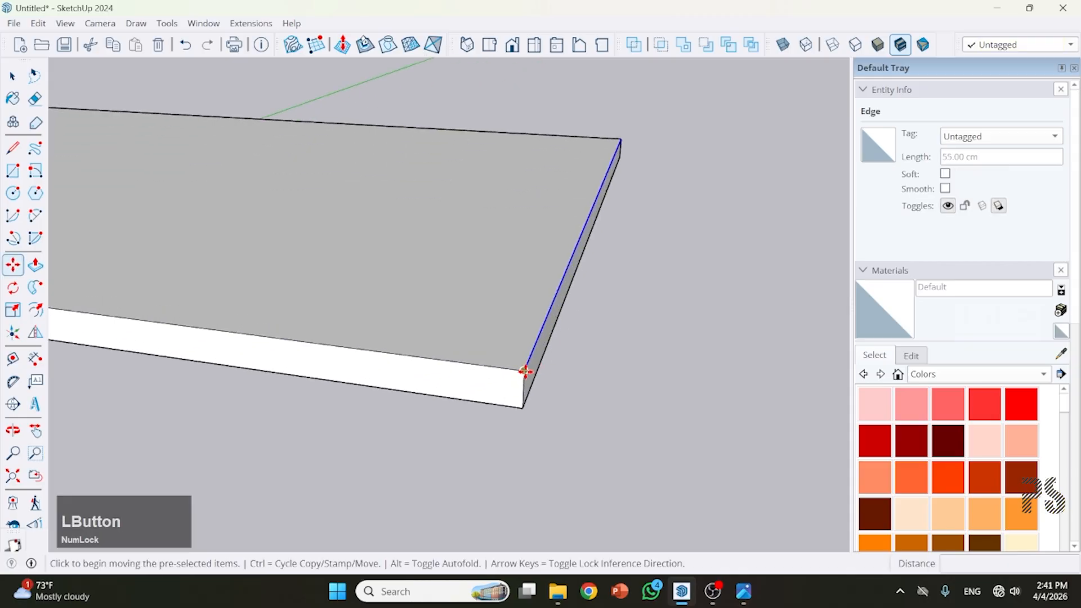
{"action": "key", "text": "ctrl"}
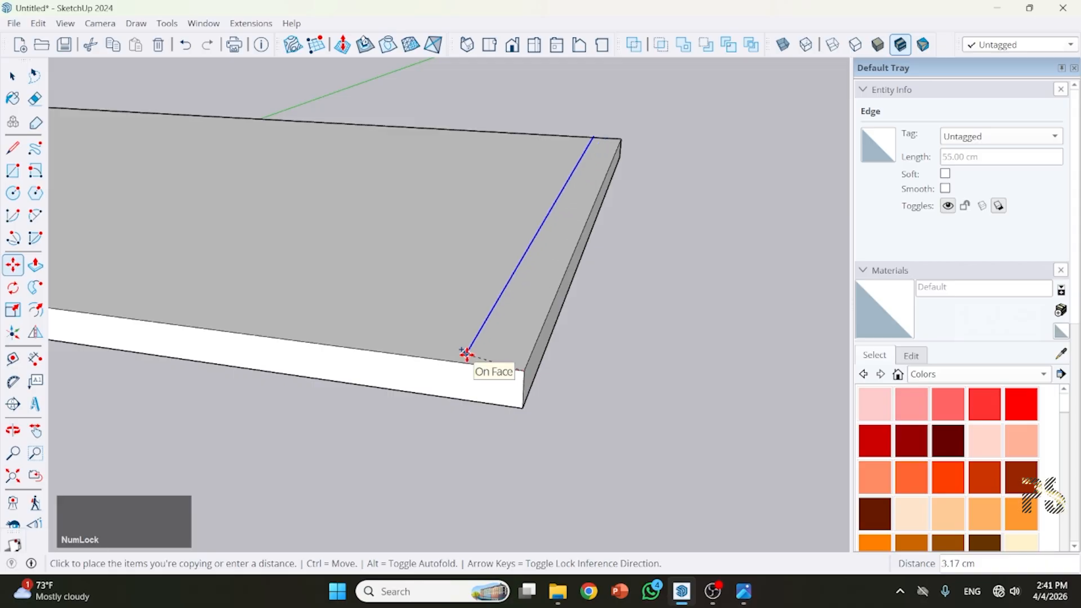
{"action": "type", "text": "2"}
{"action": "key", "text": "Return"}
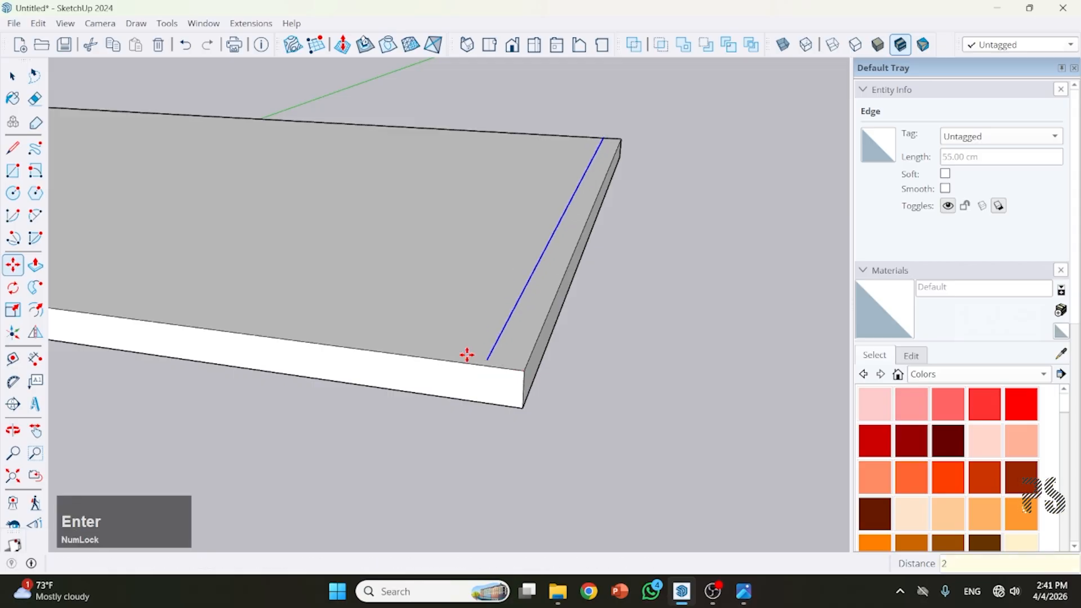
Step: Check the copied edge against the bottom board's face at the corner and undo the copy
{"action": "left_click", "coordinate": [12, 76]}
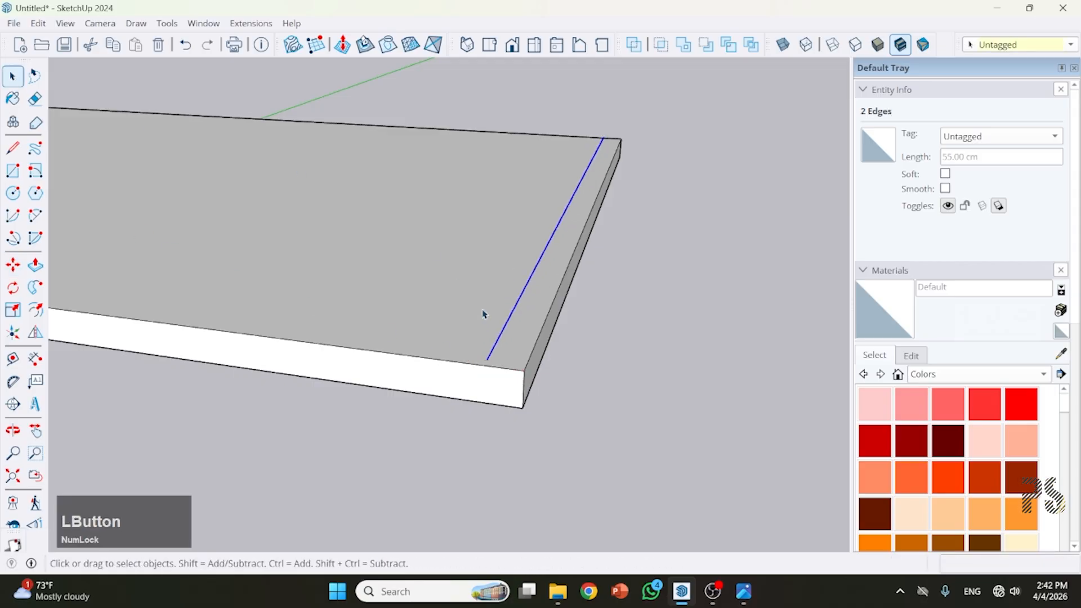
{"action": "left_click", "coordinate": [523, 344]}
{"action": "middle_click_drag", "start_coordinate": [500, 381], "coordinate": [402, 439]}
{"action": "scroll", "coordinate": [495, 365], "scroll_direction": "up", "scroll_amount": 1}
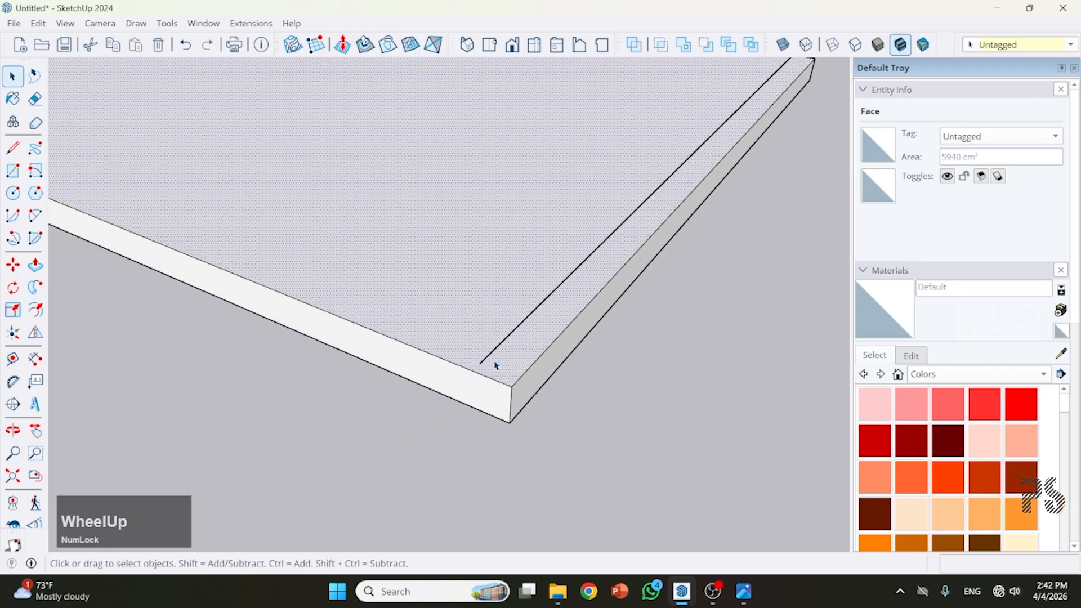
{"action": "key", "text": "ctrl+z"}
Step: Copy the bottom board's open-end top edge 2 cm inward along the board's long edge and select the resulting strip
{"action": "left_click", "coordinate": [516, 385]}
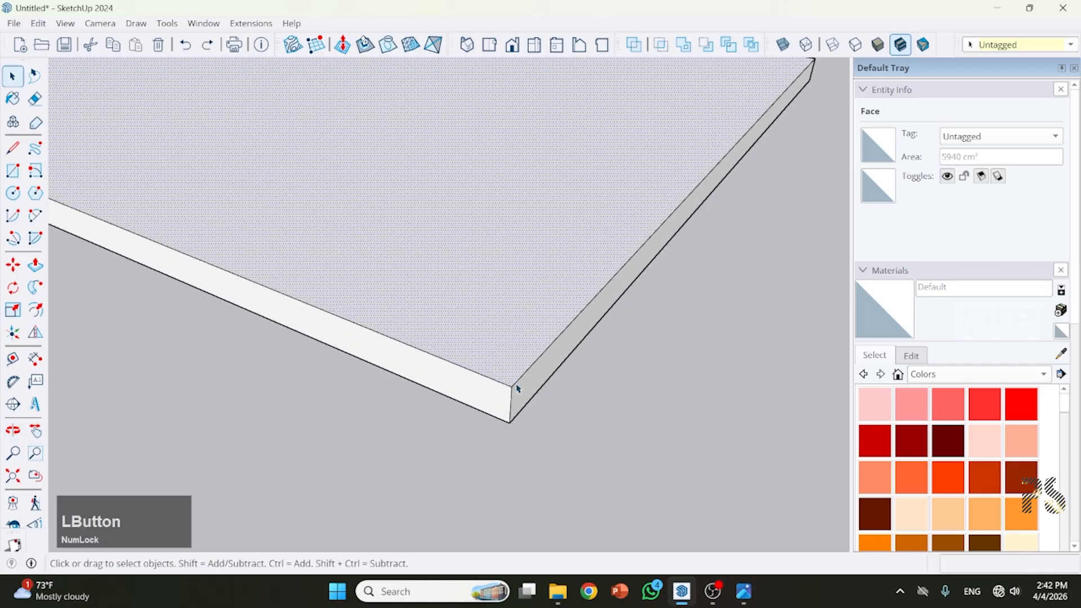
{"action": "left_click", "coordinate": [515, 383]}
{"action": "key", "text": "m"}
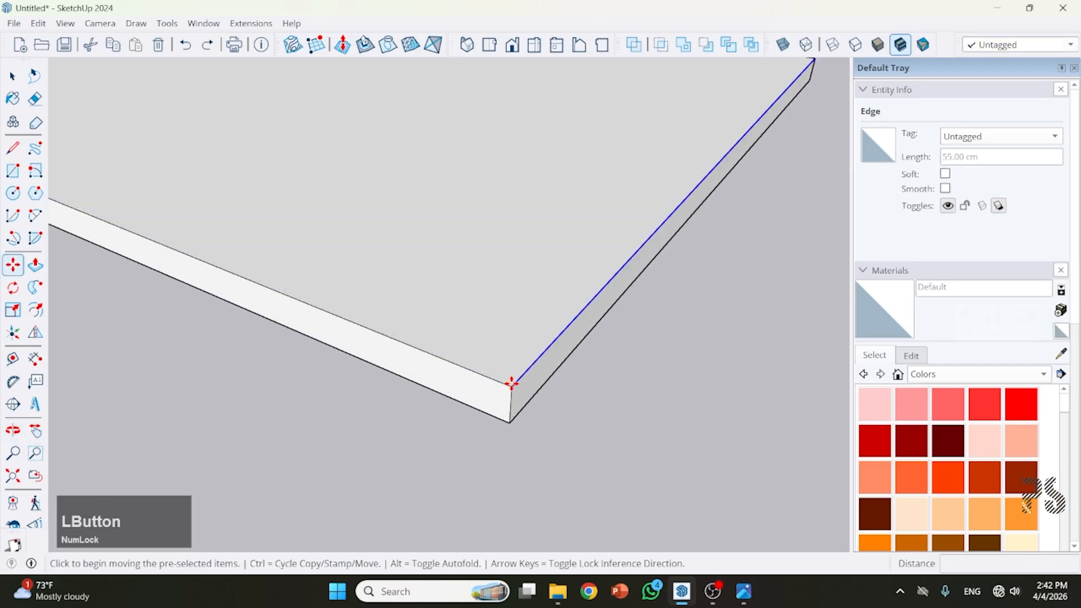
{"action": "left_click", "coordinate": [511, 383]}
{"action": "key", "text": "ctrl"}
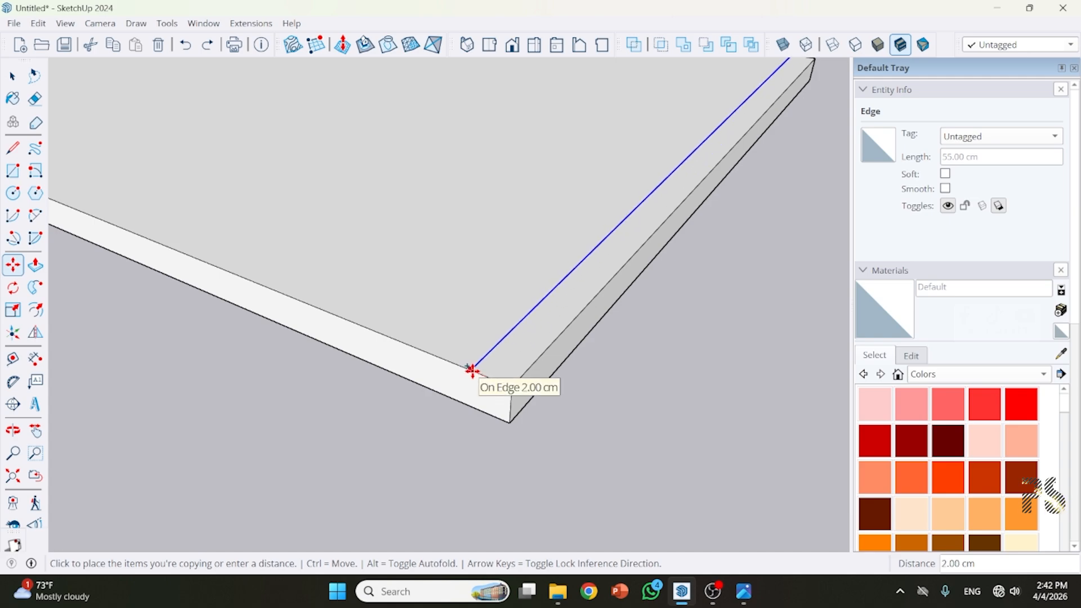
{"action": "type", "text": "2"}
{"action": "key", "text": "Return"}
{"action": "key", "text": "space"}
{"action": "scroll", "coordinate": [491, 429], "scroll_direction": "down", "scroll_amount": 3}
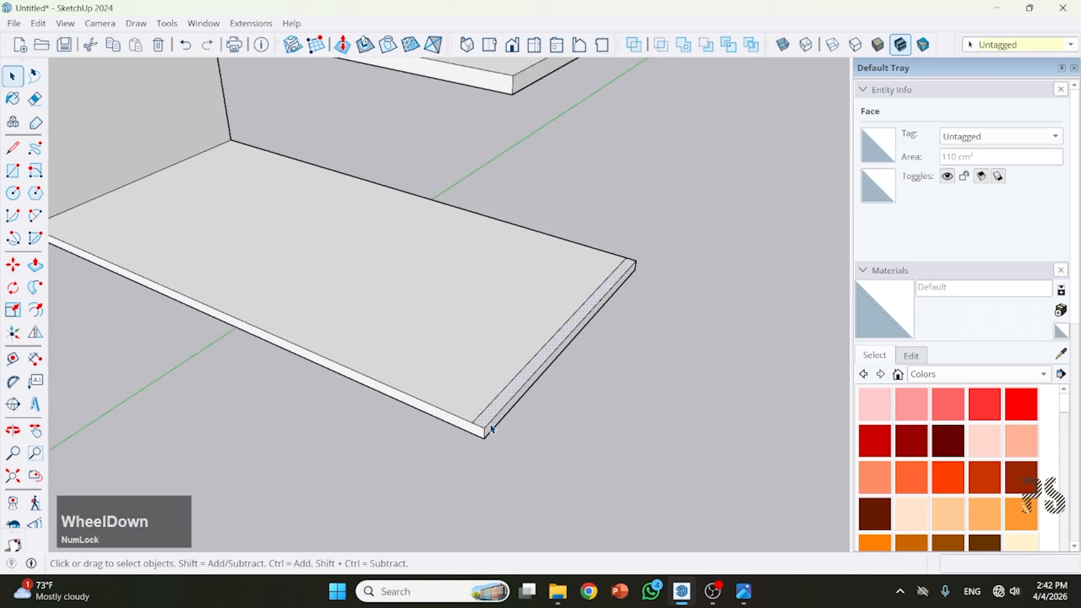
{"action": "middle_click_drag", "start_coordinate": [492, 429], "coordinate": [561, 356]}
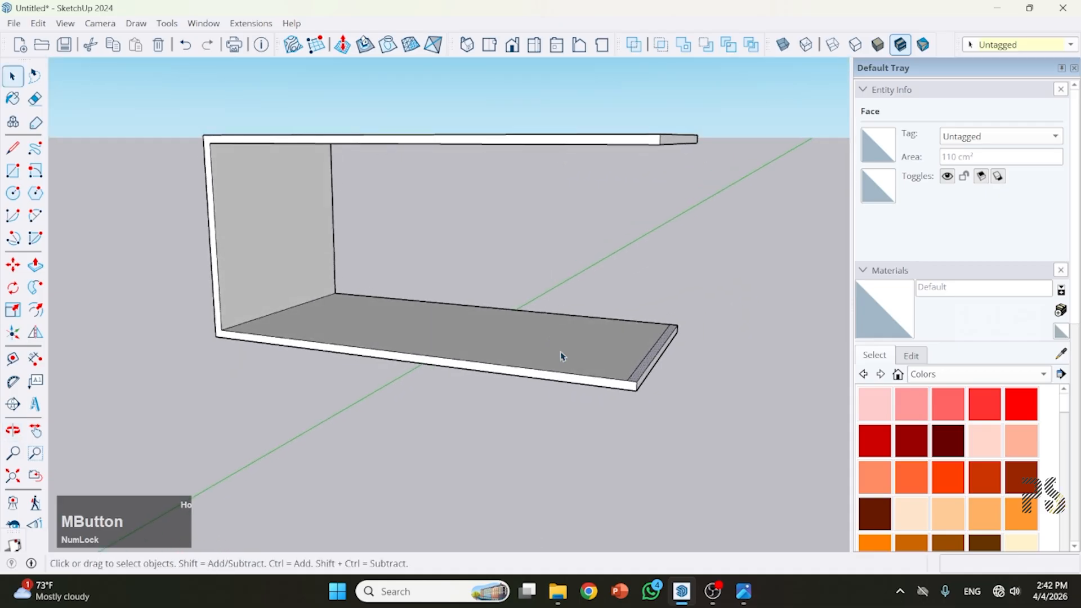
Step: Check the reference photo and pull the 2 cm strip at the bottom board's open end up 25 cm as an end panel
{"action": "middle_click_drag", "start_coordinate": [612, 302], "coordinate": [645, 401]}
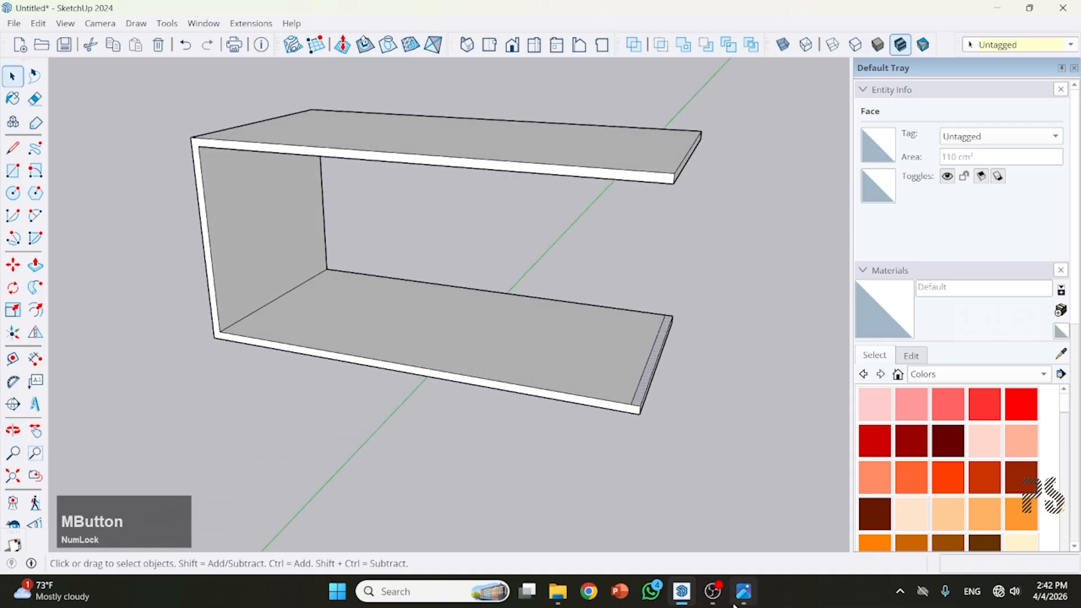
{"action": "left_click", "coordinate": [741, 599]}
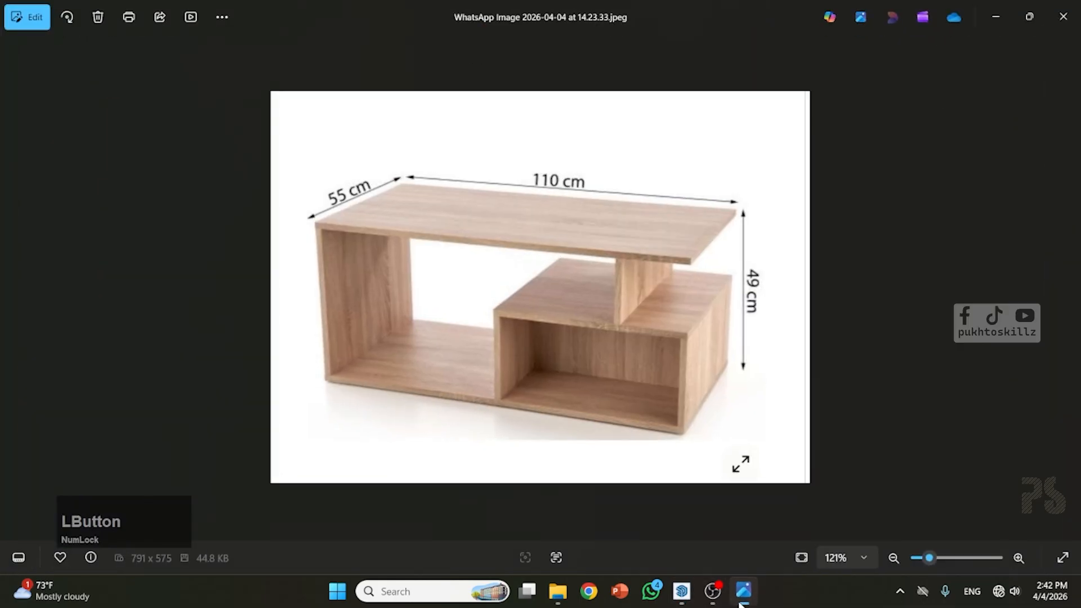
{"action": "left_click", "coordinate": [994, 17]}
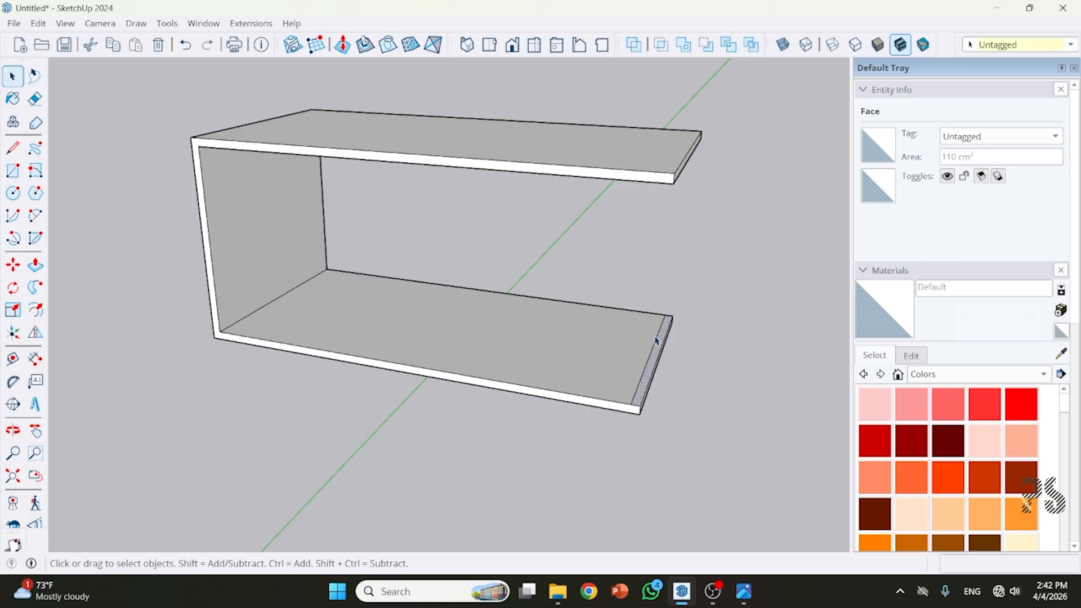
{"action": "scroll", "coordinate": [641, 417], "scroll_direction": "up", "scroll_amount": 4}
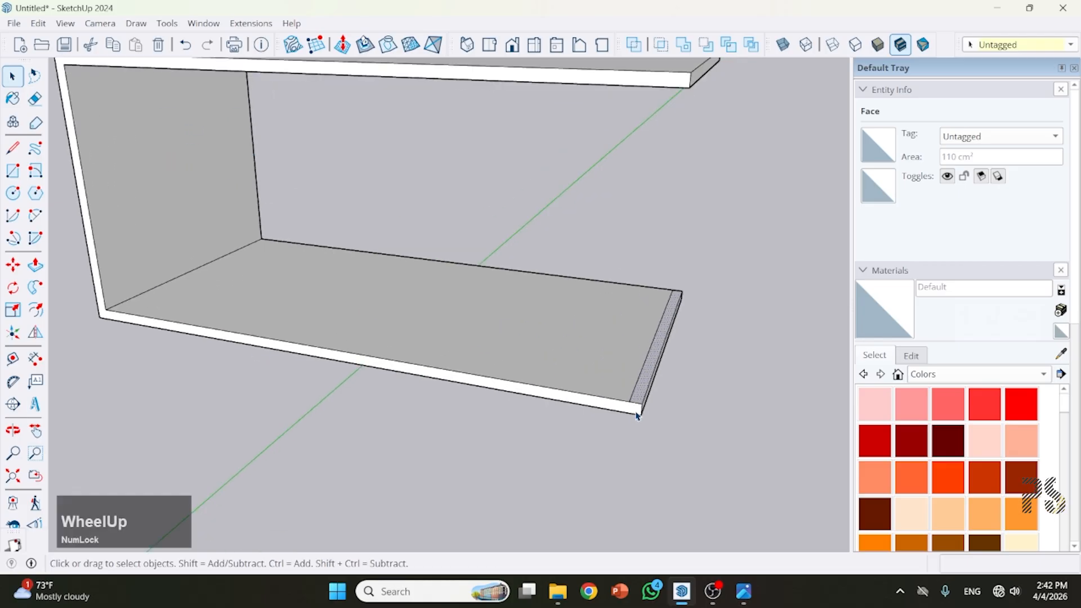
{"action": "key", "text": "p"}
{"action": "left_click", "coordinate": [637, 399]}
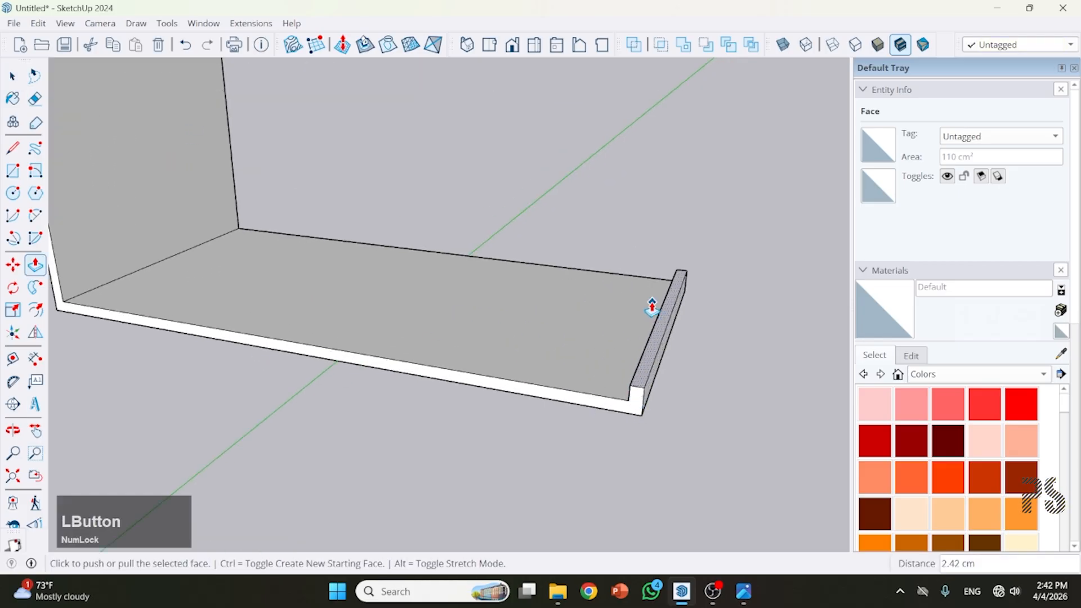
{"action": "type", "text": "25"}
{"action": "key", "text": "Return"}
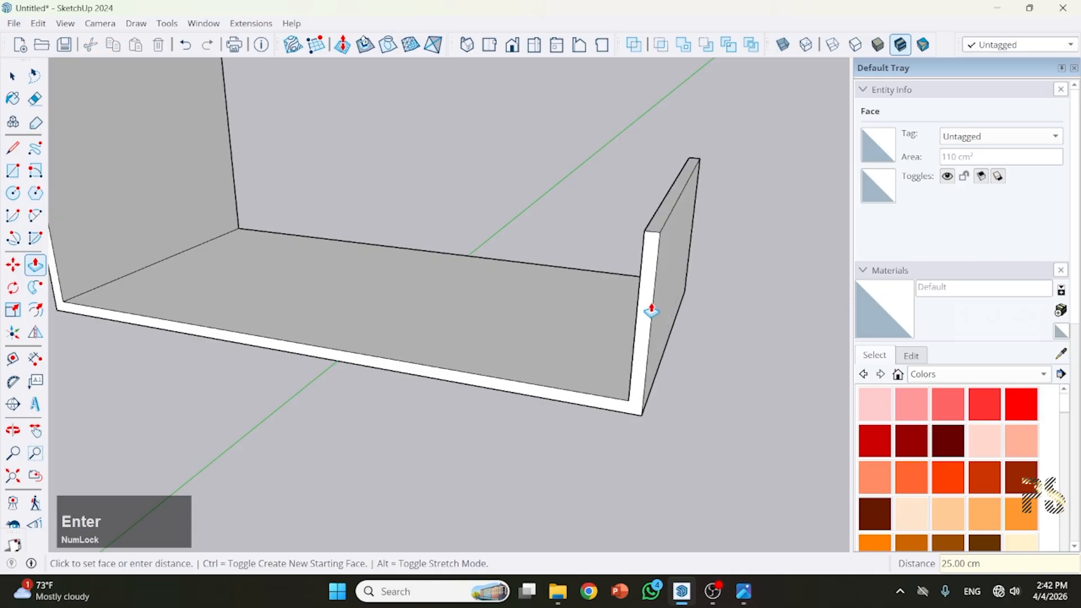
Step: Extend the end panel's top face upward 2 cm as a separate section, keeping the dividing edge
{"action": "scroll", "coordinate": [647, 309], "scroll_direction": "down", "scroll_amount": 3}
{"action": "middle_click_drag", "start_coordinate": [660, 367], "coordinate": [672, 236]}
{"action": "scroll", "coordinate": [673, 235], "scroll_direction": "up", "scroll_amount": 6}
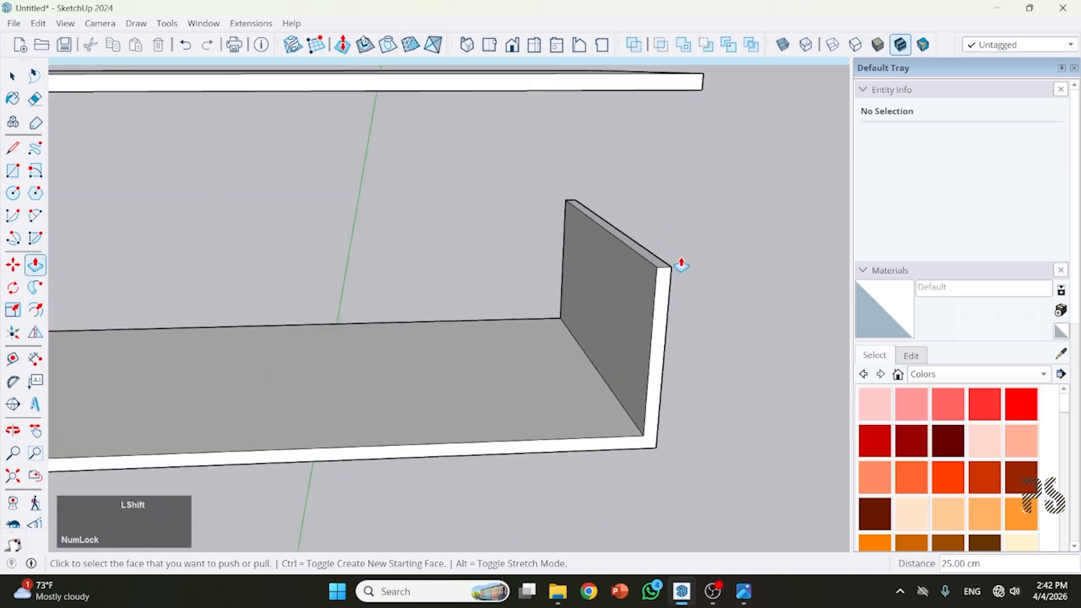
{"action": "key", "text": "space"}
{"action": "scroll", "coordinate": [641, 253], "scroll_direction": "up", "scroll_amount": 2}
{"action": "left_click", "coordinate": [639, 256]}
{"action": "mouse_move", "coordinate": [629, 279]}
{"action": "middle_mouse_down"}
{"action": "mouse_move", "coordinate": [579, 272]}
{"action": "mouse_move", "coordinate": [627, 292]}
{"action": "middle_mouse_up"}
{"action": "key", "text": "p"}
{"action": "left_click", "coordinate": [653, 263]}
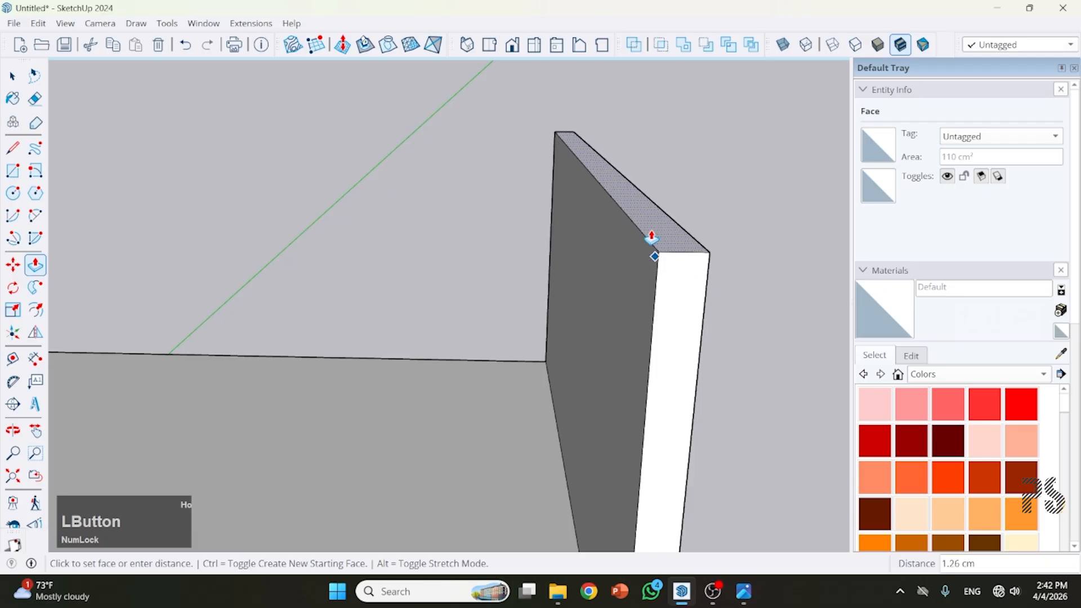
{"action": "left_click", "coordinate": [658, 265]}
{"action": "left_click", "coordinate": [654, 220]}
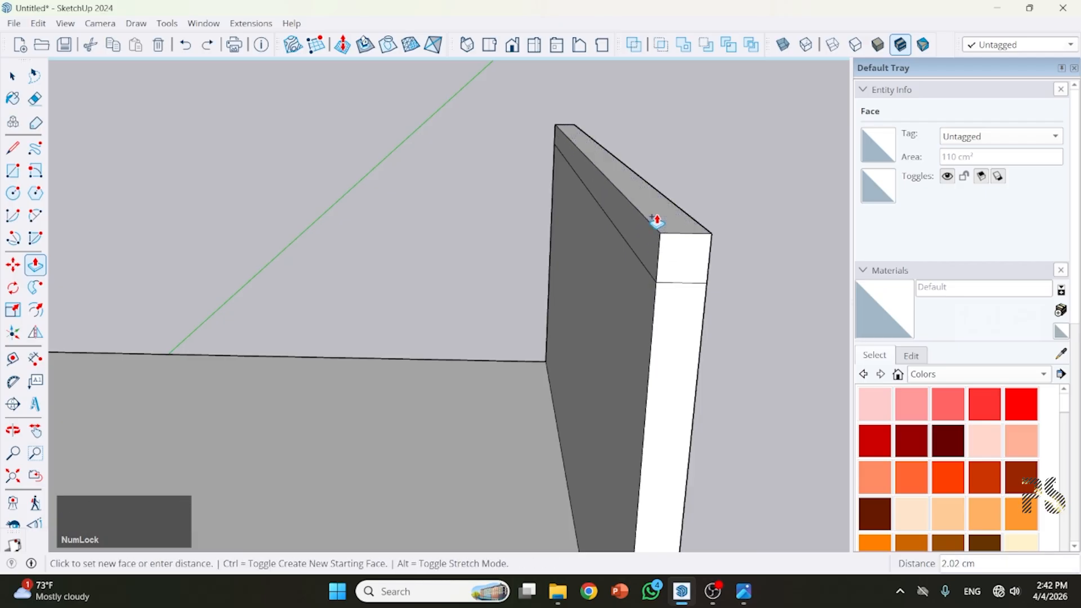
{"action": "key", "text": "Return"}
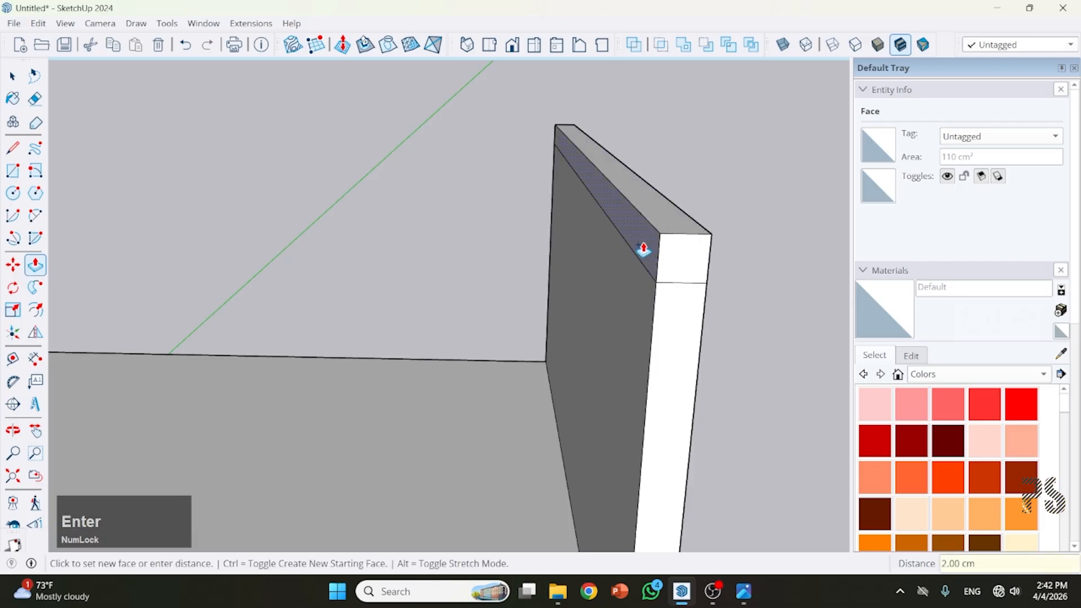
{"action": "key", "text": "space"}
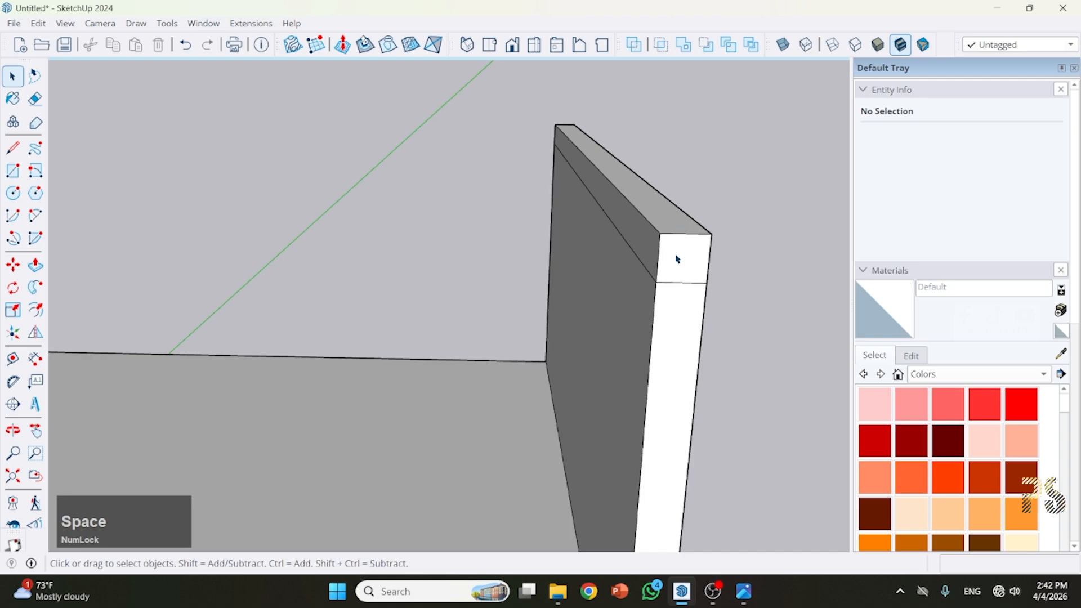
Step: Measure the height of the added section at the top of the end panel
{"action": "key", "text": "t"}
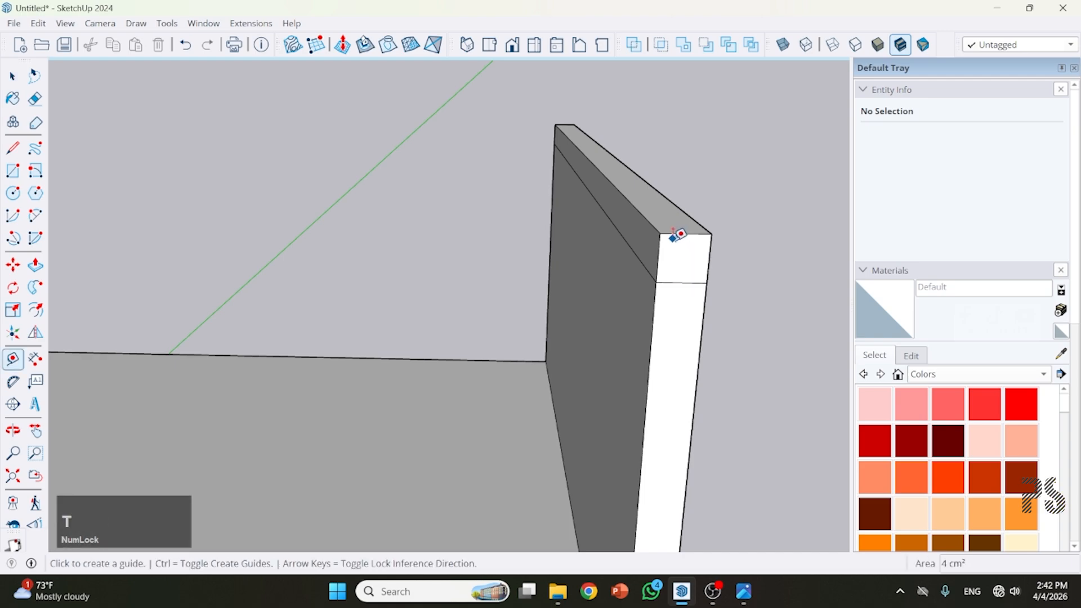
{"action": "key", "text": "Escape"}
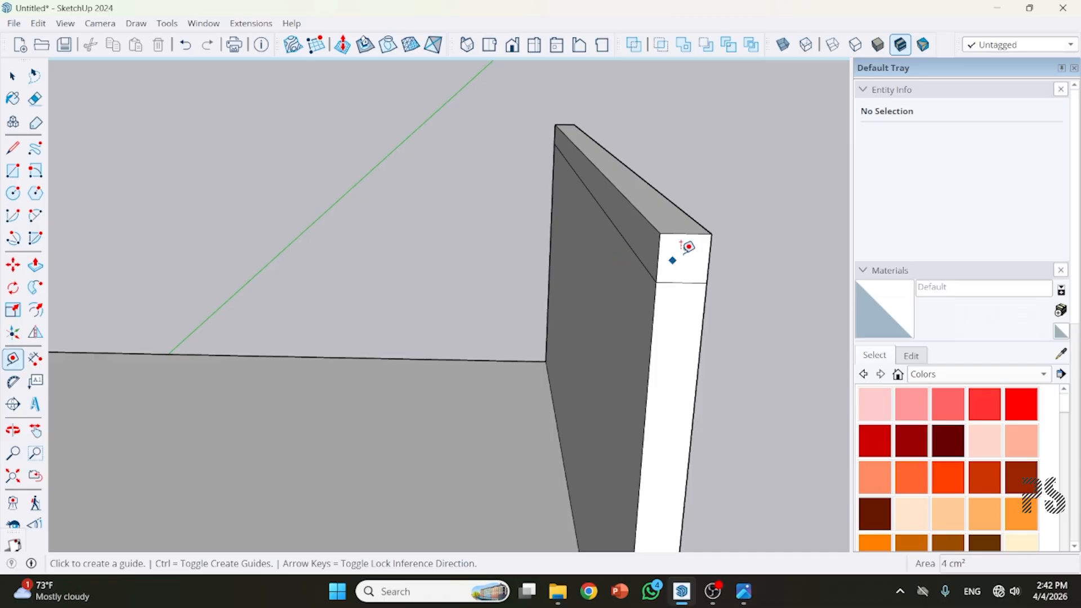
{"action": "key", "text": "space"}
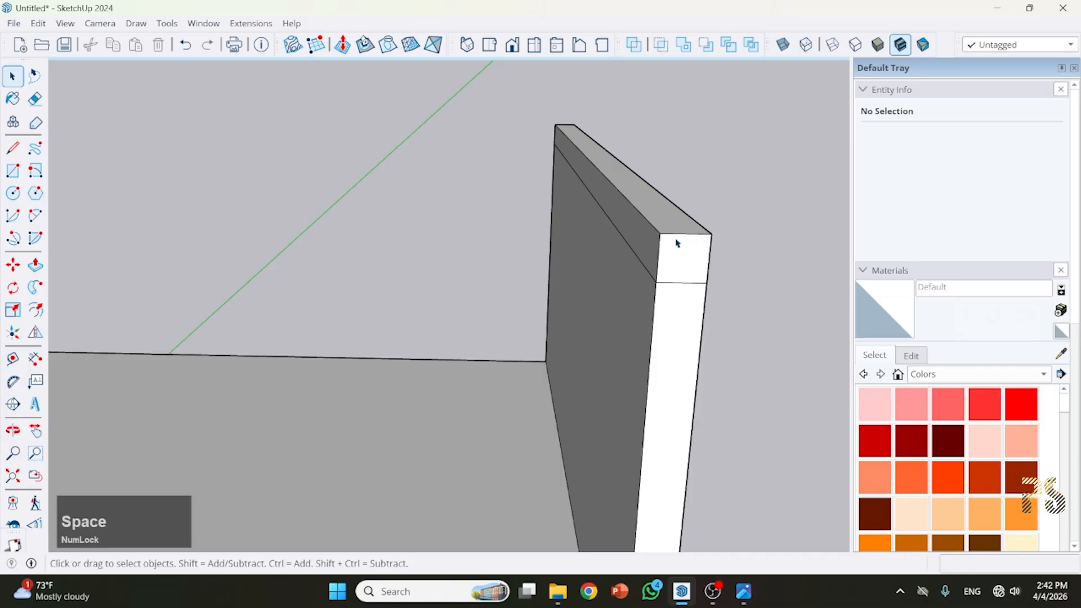
{"action": "key", "text": "t"}
{"action": "left_click", "coordinate": [659, 232]}
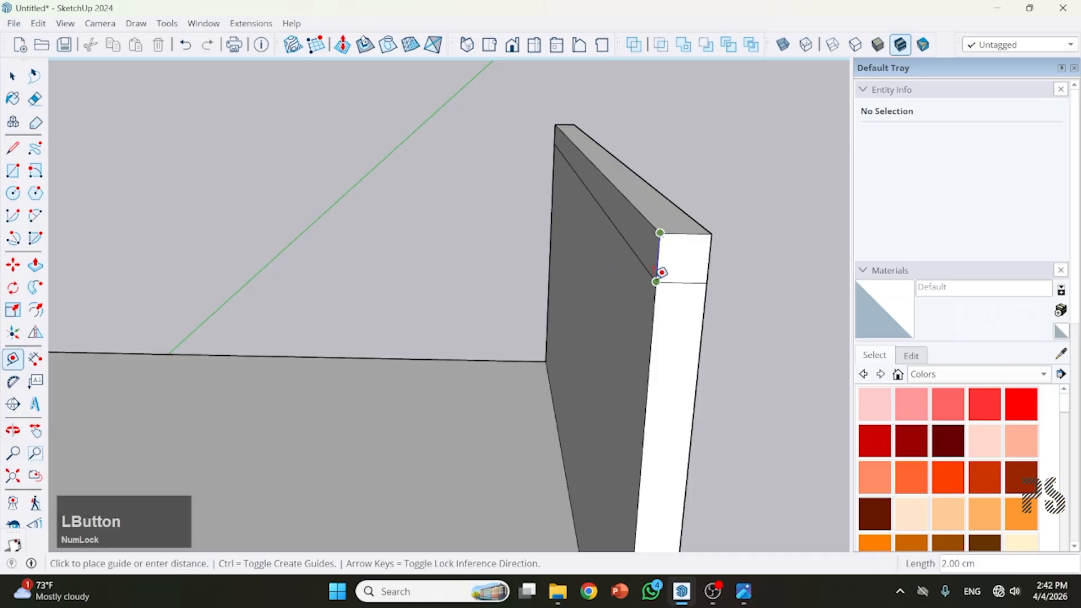
{"action": "key", "text": "space"}
Step: Check the reference photo and pull the inner face of the end panel's top section 55 cm inward to form the shelf
{"action": "left_click", "coordinate": [634, 238]}
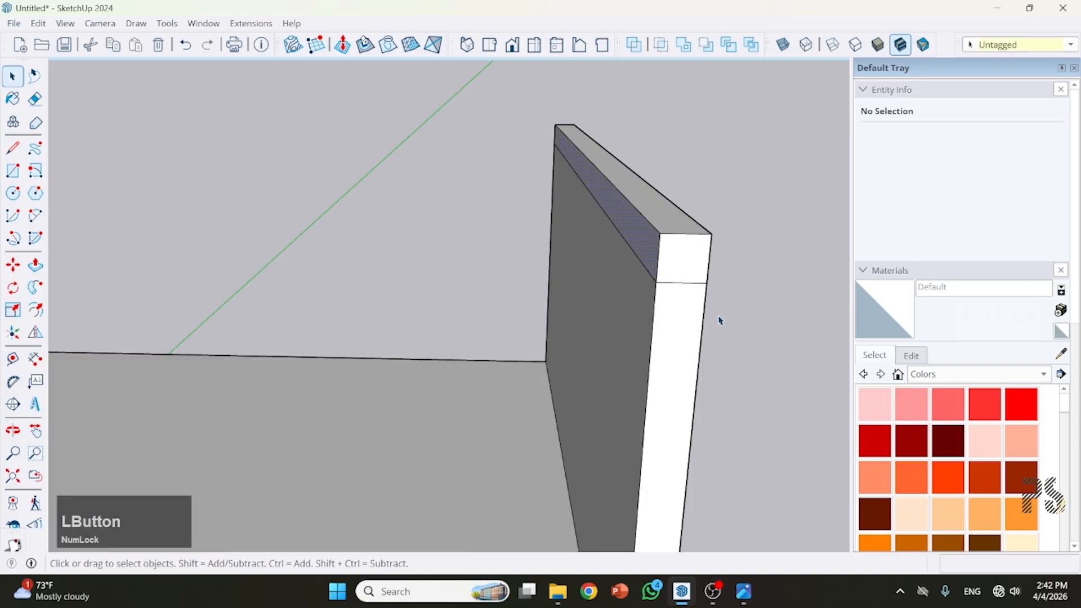
{"action": "scroll", "coordinate": [754, 333], "scroll_direction": "down", "scroll_amount": 4}
{"action": "scroll", "coordinate": [753, 334], "scroll_direction": "down", "scroll_amount": 3}
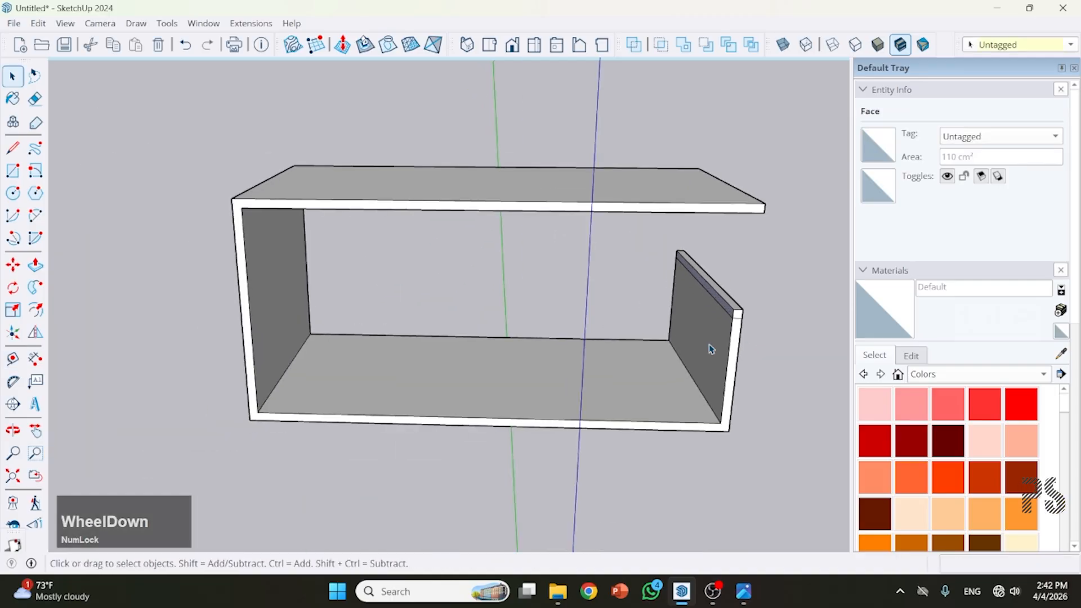
{"action": "left_click", "coordinate": [743, 593]}
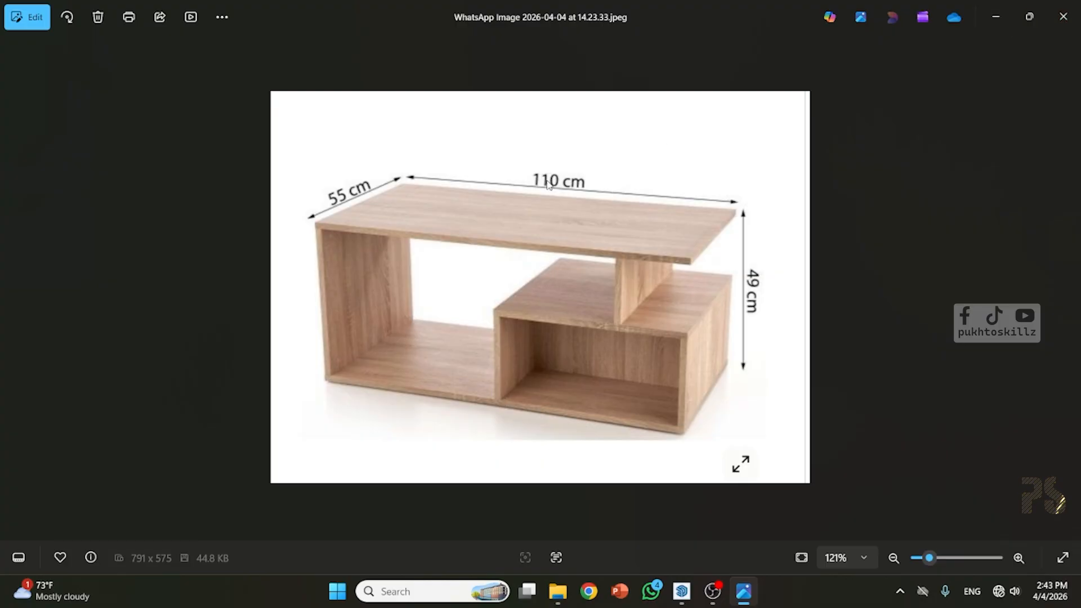
{"action": "left_click", "coordinate": [995, 17]}
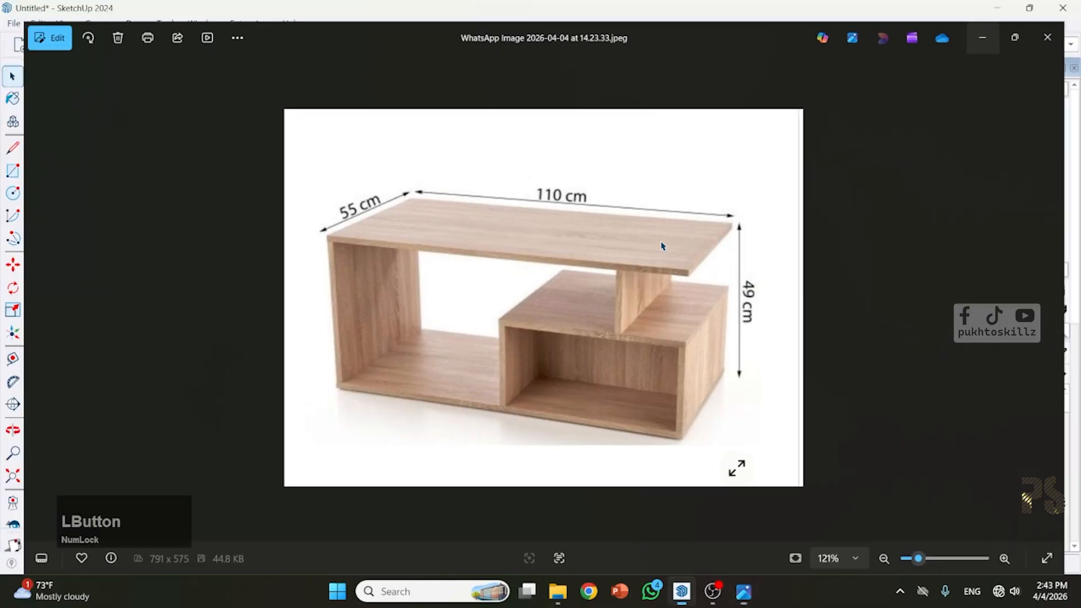
{"action": "key", "text": "p"}
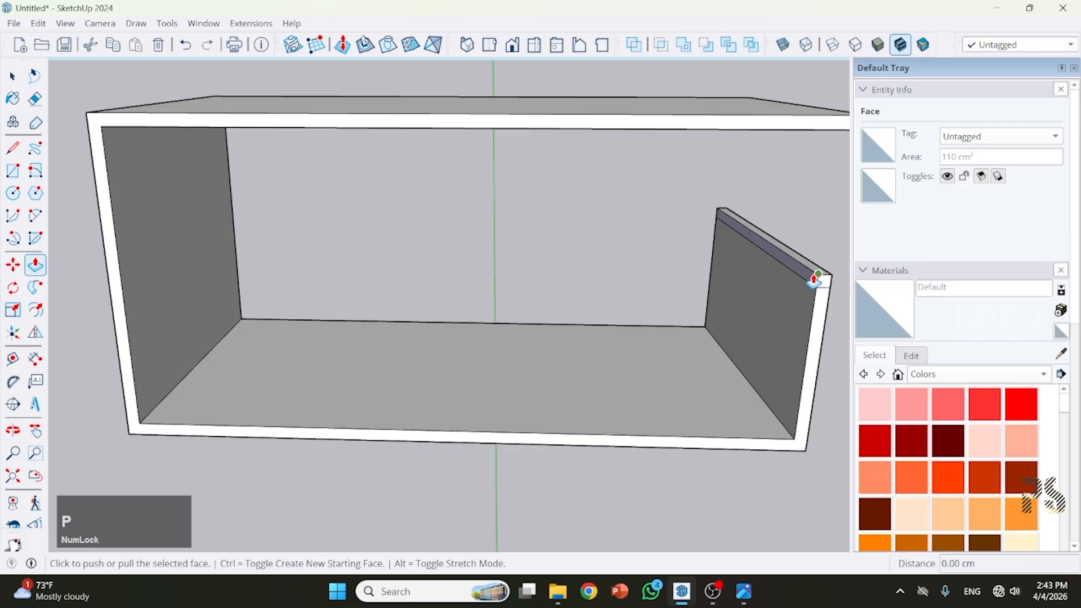
{"action": "left_click", "coordinate": [810, 274]}
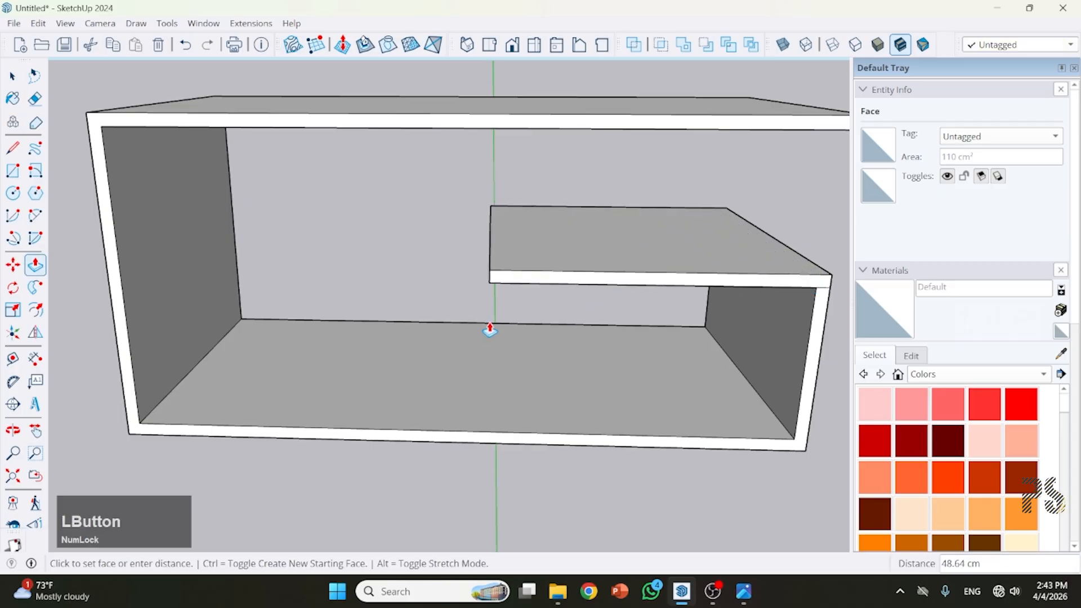
{"action": "type", "text": "55"}
{"action": "key", "text": "Return"}
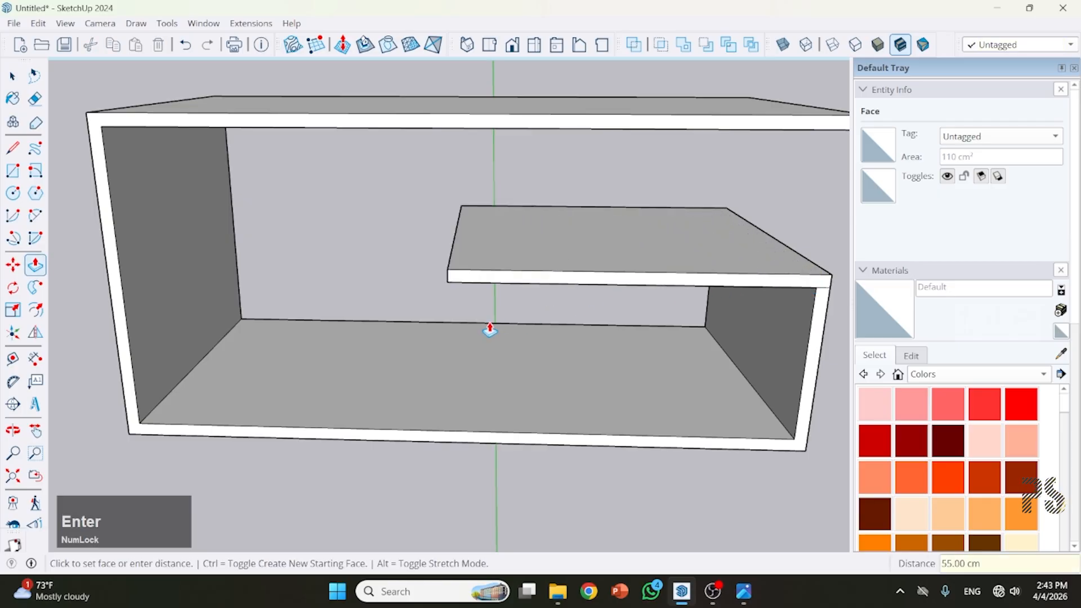
{"action": "key", "text": "space"}
Step: Compare the shelf with the reference photo, examining the inner upright under its free end
{"action": "scroll", "coordinate": [452, 366], "scroll_direction": "down", "scroll_amount": 3}
{"action": "middle_click_drag", "start_coordinate": [452, 366], "coordinate": [253, 354]}
{"action": "scroll", "coordinate": [458, 321], "scroll_direction": "up", "scroll_amount": 3}
{"action": "middle_click_drag", "start_coordinate": [458, 321], "coordinate": [712, 583]}
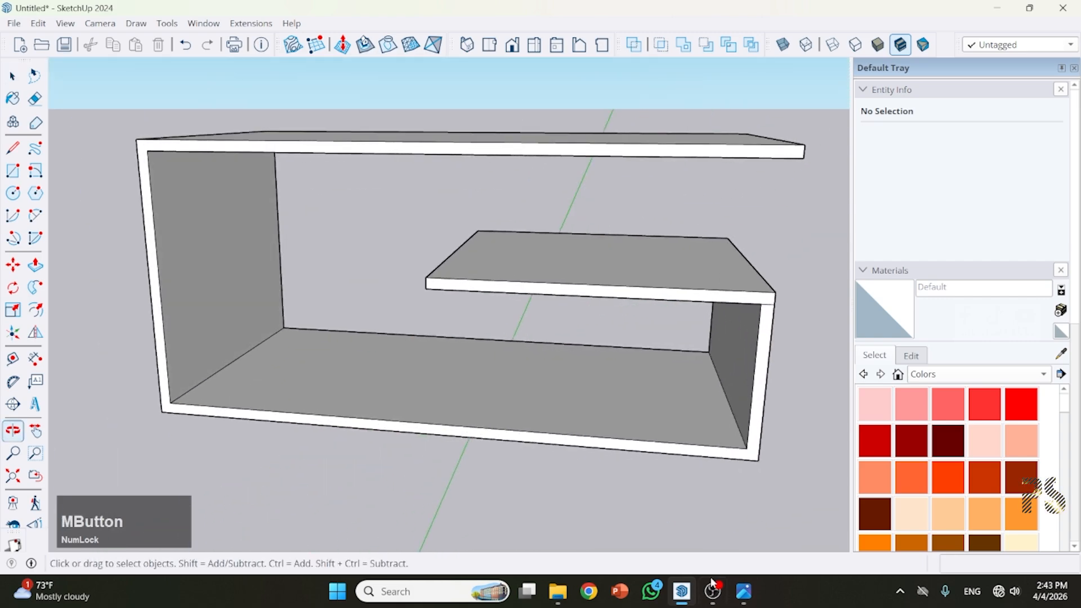
{"action": "left_click", "coordinate": [742, 591]}
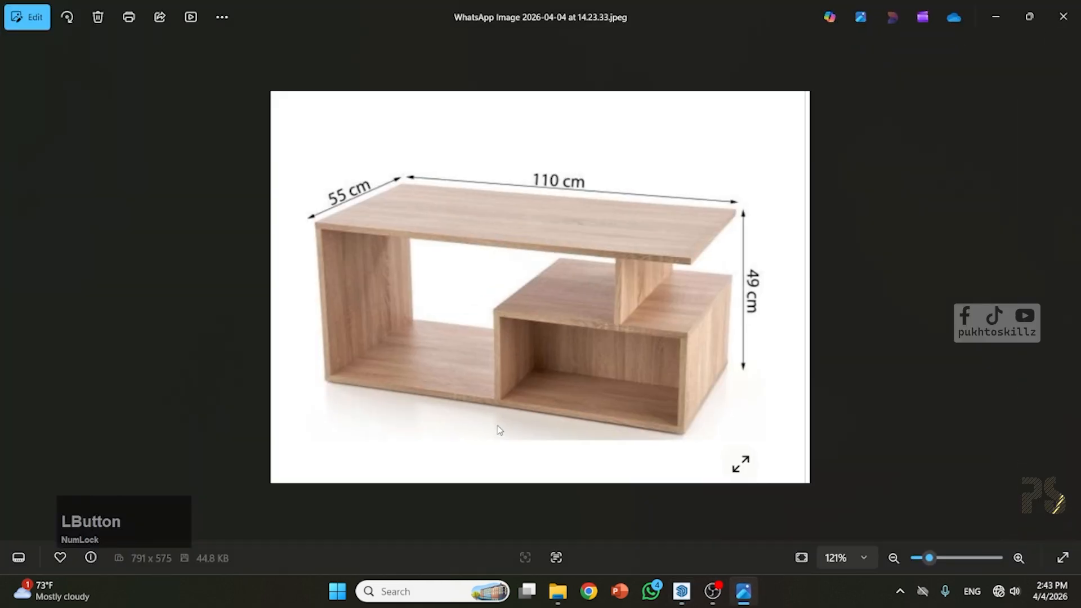
{"action": "left_click", "coordinate": [994, 18]}
{"action": "mouse_move", "coordinate": [506, 400]}
{"action": "middle_mouse_down"}
{"action": "mouse_move", "coordinate": [414, 325]}
{"action": "mouse_move", "coordinate": [545, 322]}
{"action": "mouse_move", "coordinate": [521, 234]}
{"action": "middle_mouse_up"}
{"action": "scroll", "coordinate": [560, 265], "scroll_direction": "up", "scroll_amount": 2}
{"action": "middle_click_drag", "start_coordinate": [559, 265], "coordinate": [502, 150]}
{"action": "left_click", "coordinate": [502, 150]}
{"action": "key", "text": "p"}
{"action": "left_click", "coordinate": [500, 152]}
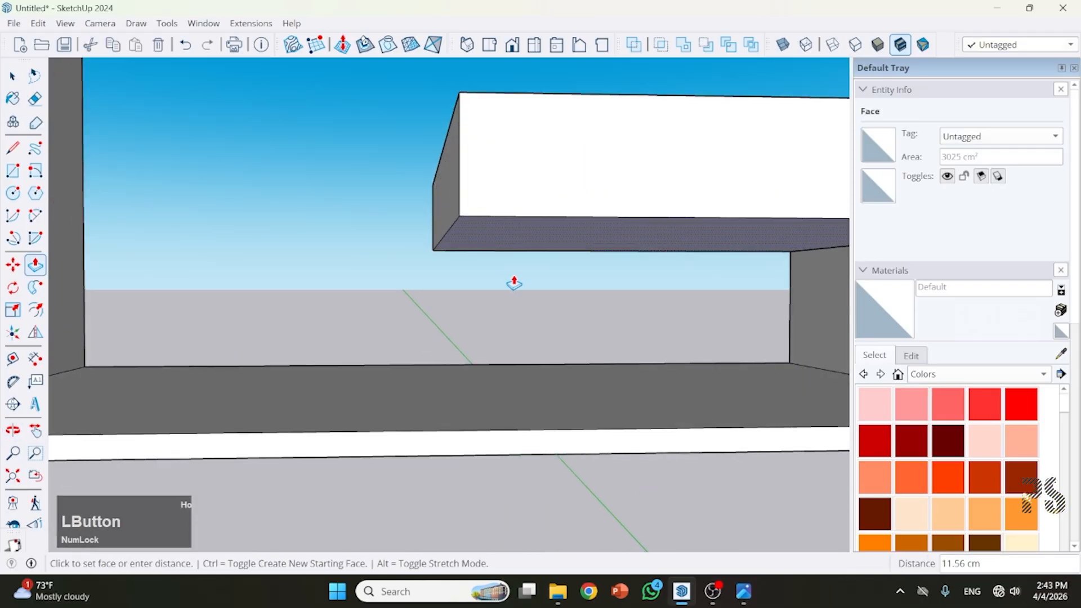
{"action": "key", "text": "Escape"}
{"action": "key", "text": "space"}
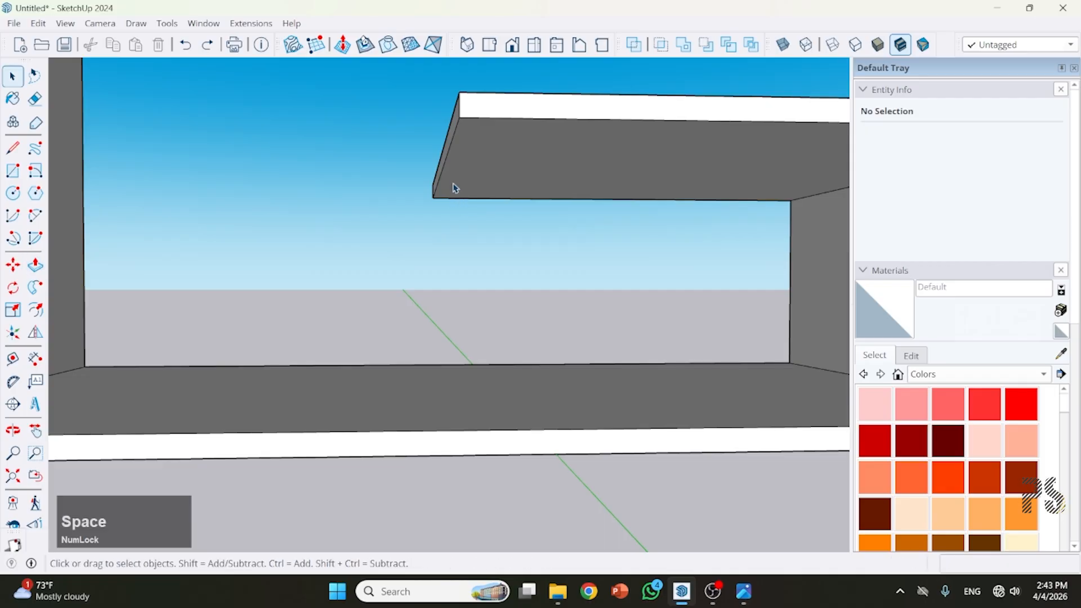
Step: Extend the shelf's free end face 2 cm as a separate section, keeping the dividing edge
{"action": "middle_click_drag", "start_coordinate": [455, 187], "coordinate": [499, 222]}
{"action": "left_click", "coordinate": [492, 176]}
{"action": "key", "text": "p"}
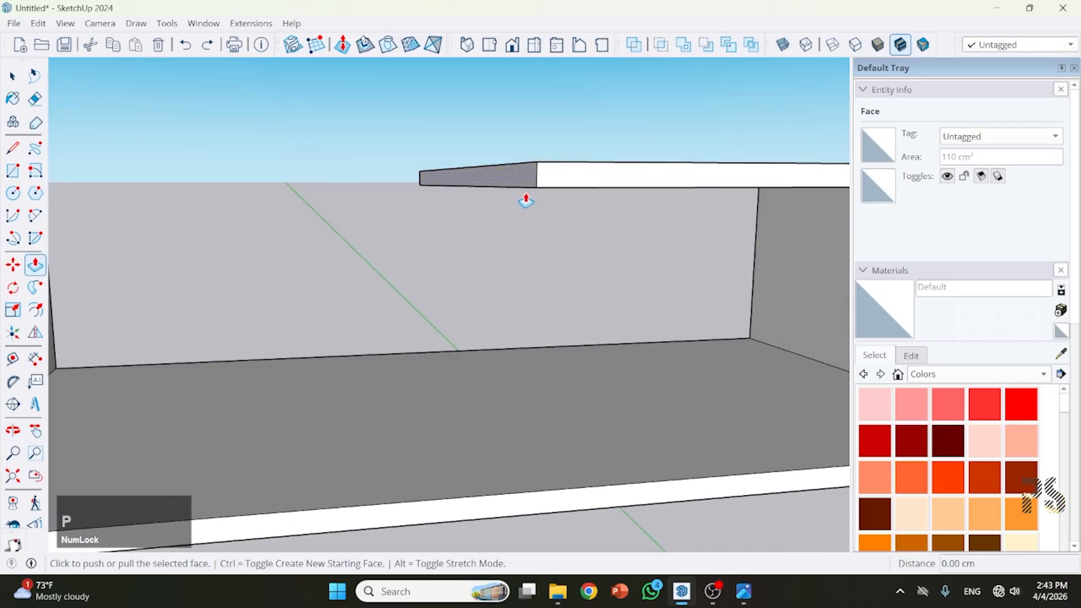
{"action": "left_click_drag", "start_coordinate": [528, 180], "coordinate": [456, 186]}
{"action": "key", "text": "ctrl+z"}
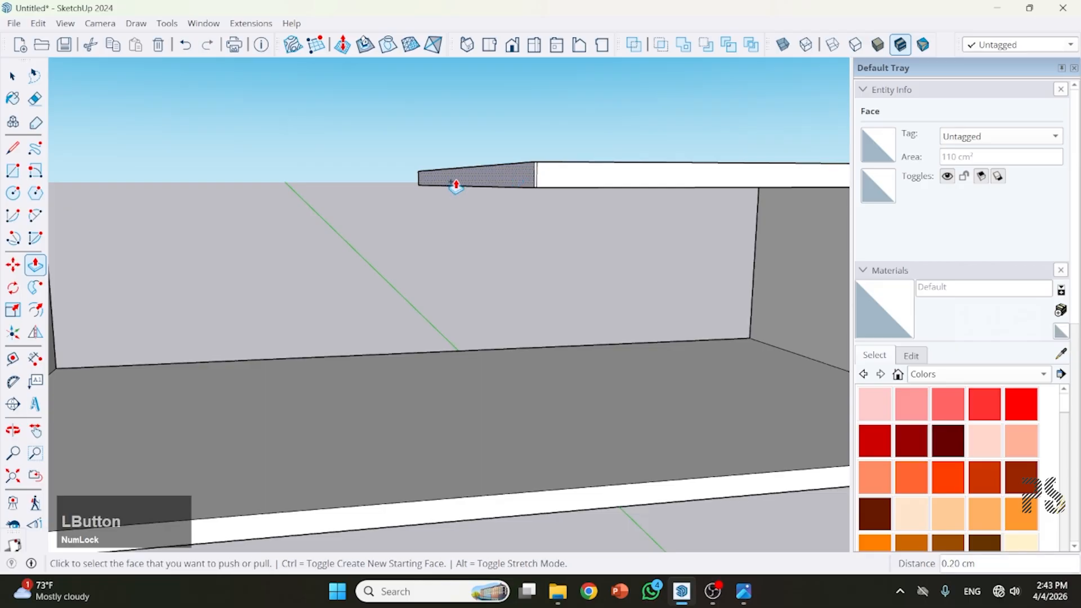
{"action": "type", "text": "2"}
{"action": "key", "text": "Return"}
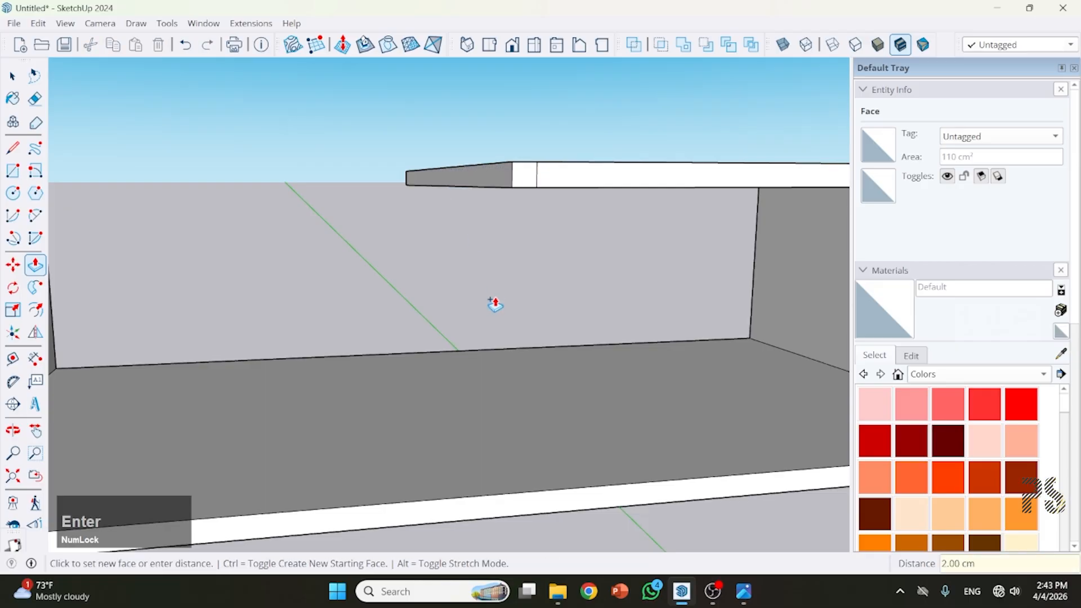
Step: Pull the underside of the shelf's 2 cm end section down to the bottom board to form the inner upright
{"action": "middle_click_drag", "start_coordinate": [494, 304], "coordinate": [411, 234]}
{"action": "key", "text": "space"}
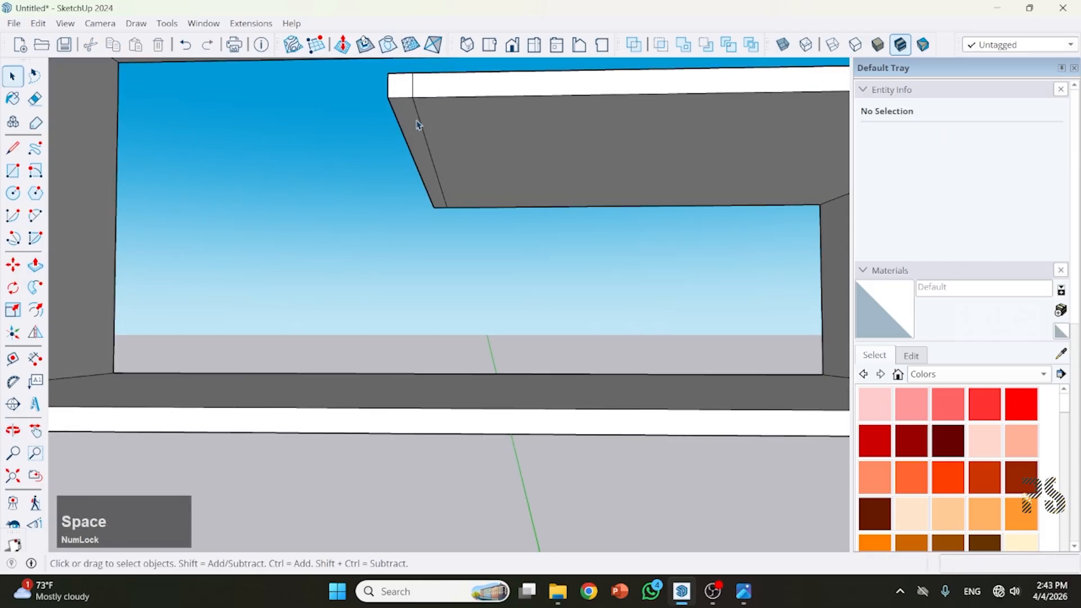
{"action": "left_click", "coordinate": [411, 124]}
{"action": "key", "text": "p"}
{"action": "left_click", "coordinate": [410, 126]}
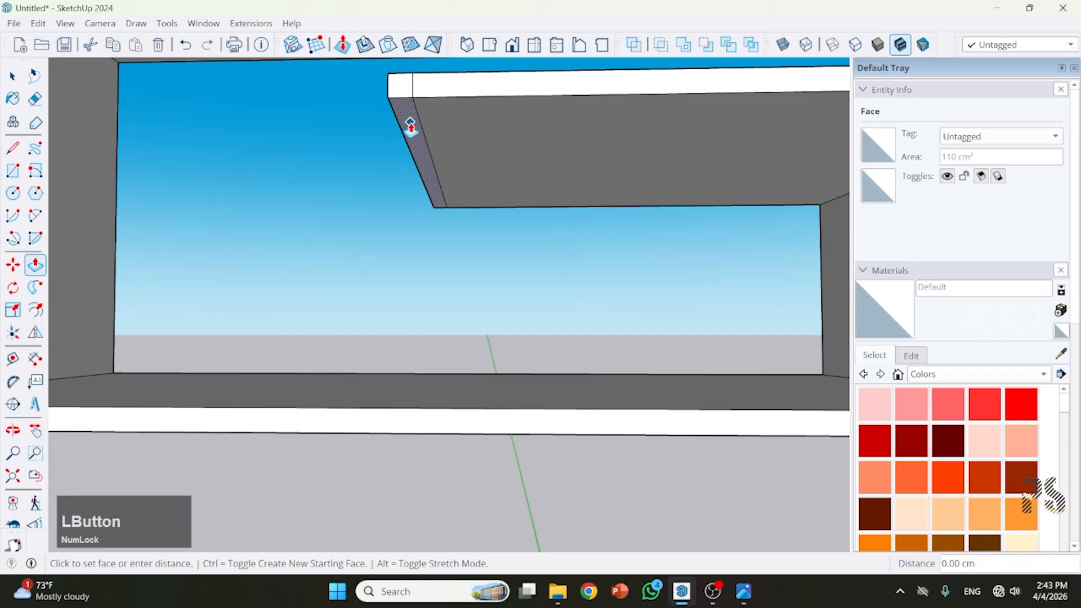
{"action": "left_click_drag", "start_coordinate": [410, 127], "coordinate": [420, 405]}
{"action": "middle_click_drag", "start_coordinate": [345, 339], "coordinate": [603, 275]}
{"action": "key", "text": "space"}
{"action": "scroll", "coordinate": [603, 275], "scroll_direction": "down", "scroll_amount": 5}
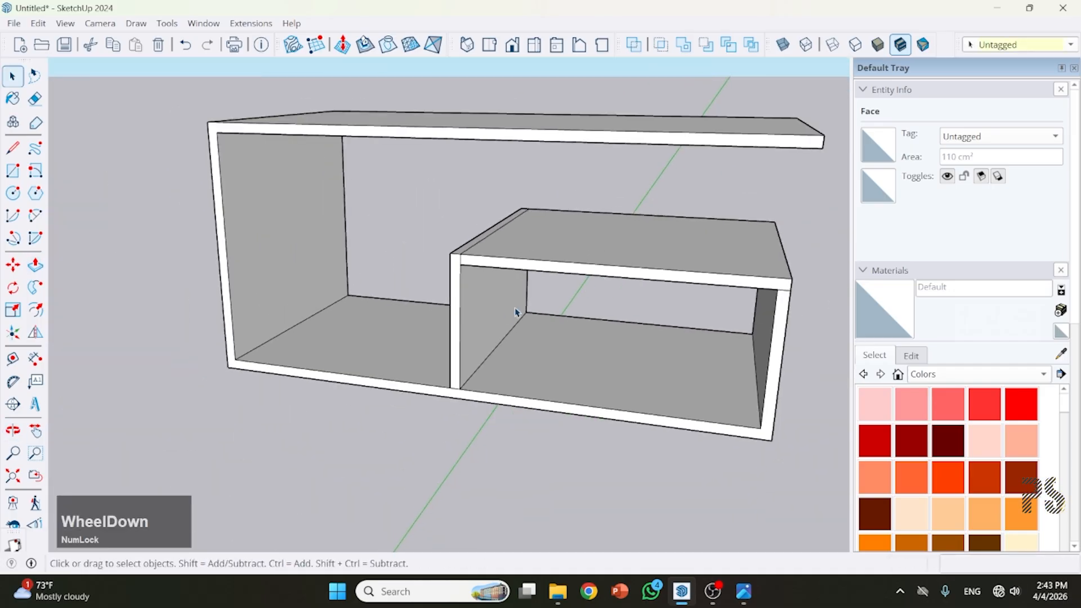
Step: Inspect the table from the front and the open end, examining the lower box and the gap below the tabletop
{"action": "middle_click_drag", "start_coordinate": [504, 320], "coordinate": [630, 188]}
{"action": "scroll", "coordinate": [415, 356], "scroll_direction": "down", "scroll_amount": 3}
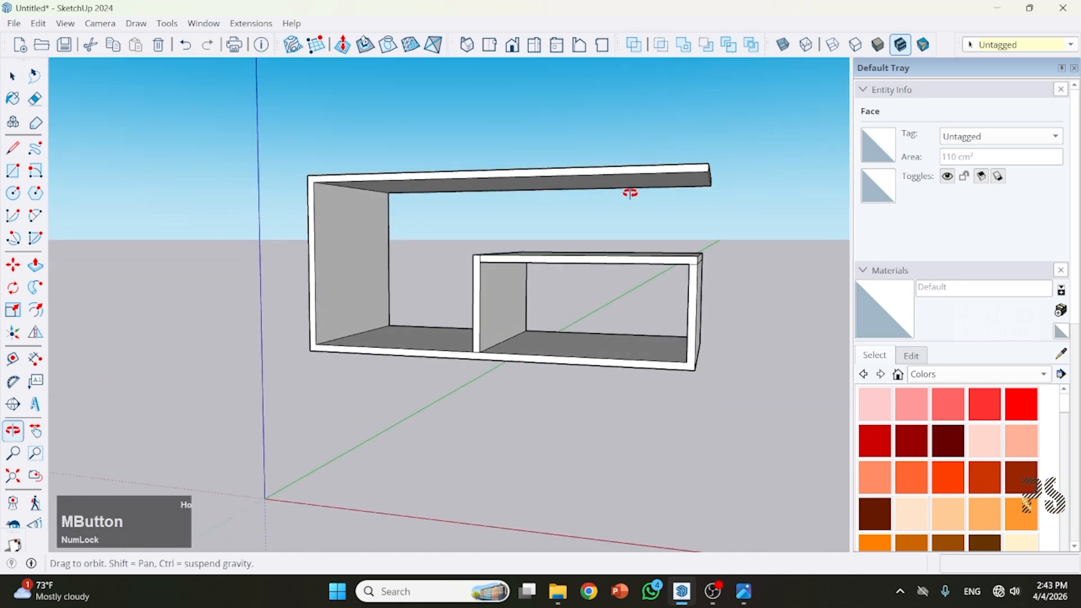
{"action": "middle_click_drag", "start_coordinate": [623, 308], "coordinate": [478, 394]}
{"action": "scroll", "coordinate": [622, 306], "scroll_direction": "down", "scroll_amount": 3}
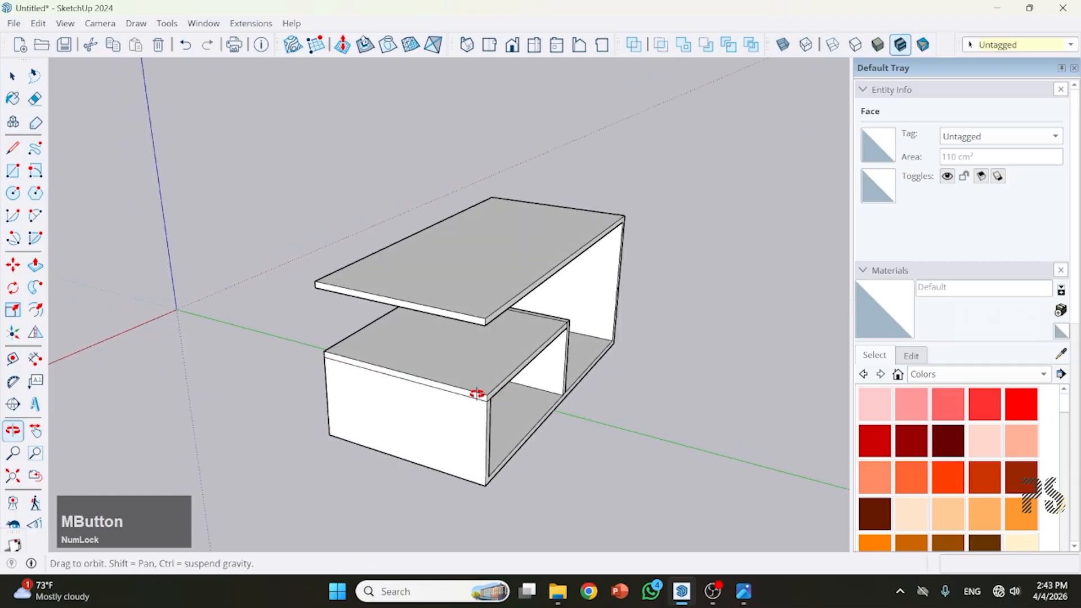
{"action": "scroll", "coordinate": [442, 472], "scroll_direction": "up", "scroll_amount": 4}
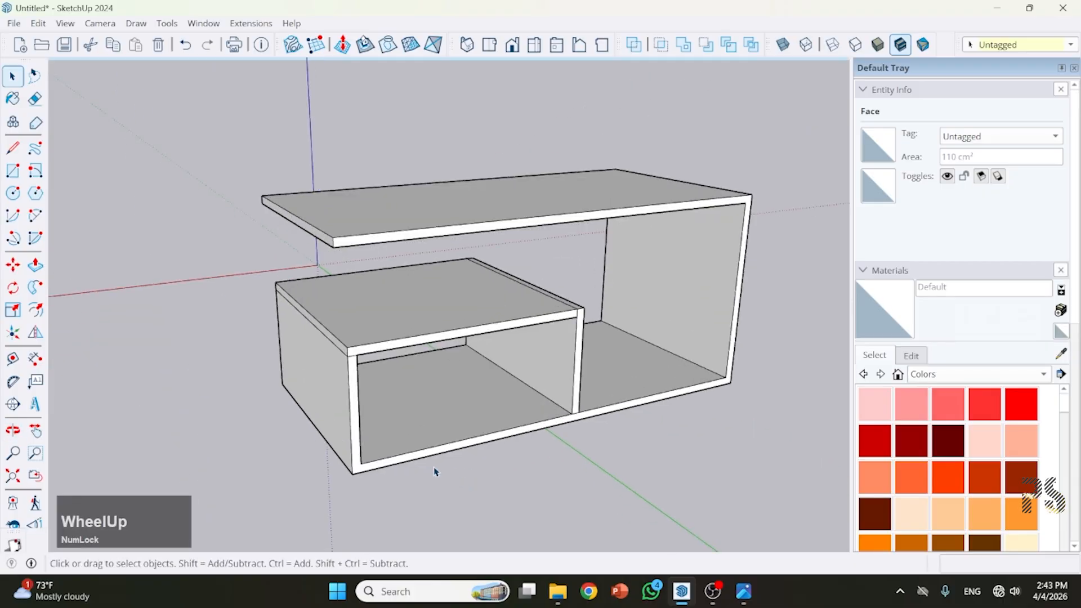
Step: Close one open side of the lower box with a face by drawing a line along the opening's bottom inner edge
{"action": "left_click", "coordinate": [13, 148]}
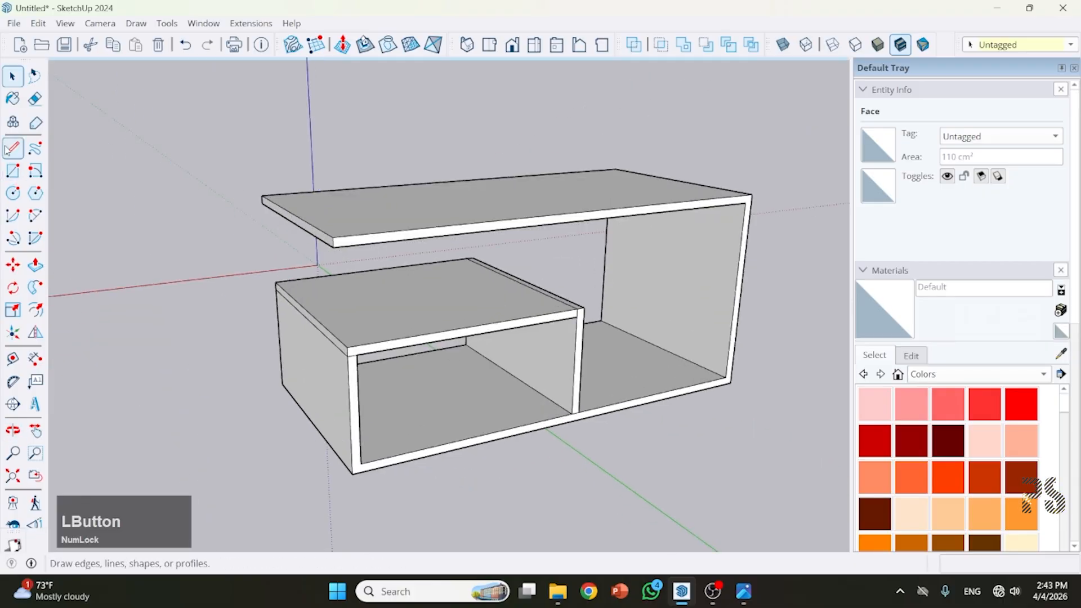
{"action": "left_click", "coordinate": [360, 463]}
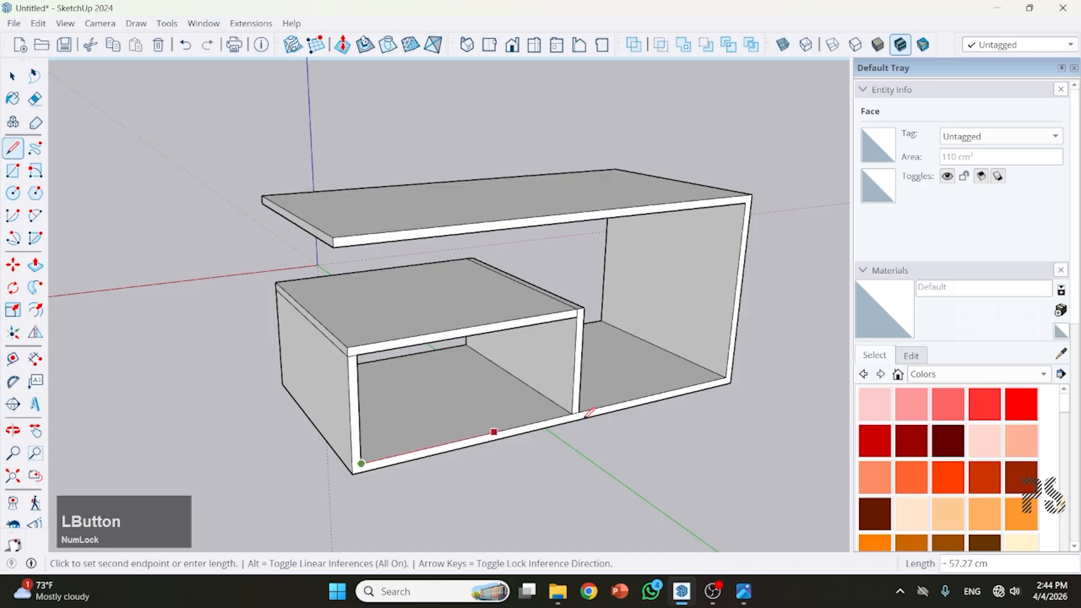
{"action": "left_click", "coordinate": [572, 413]}
{"action": "middle_click_drag", "start_coordinate": [214, 445], "coordinate": [387, 463]}
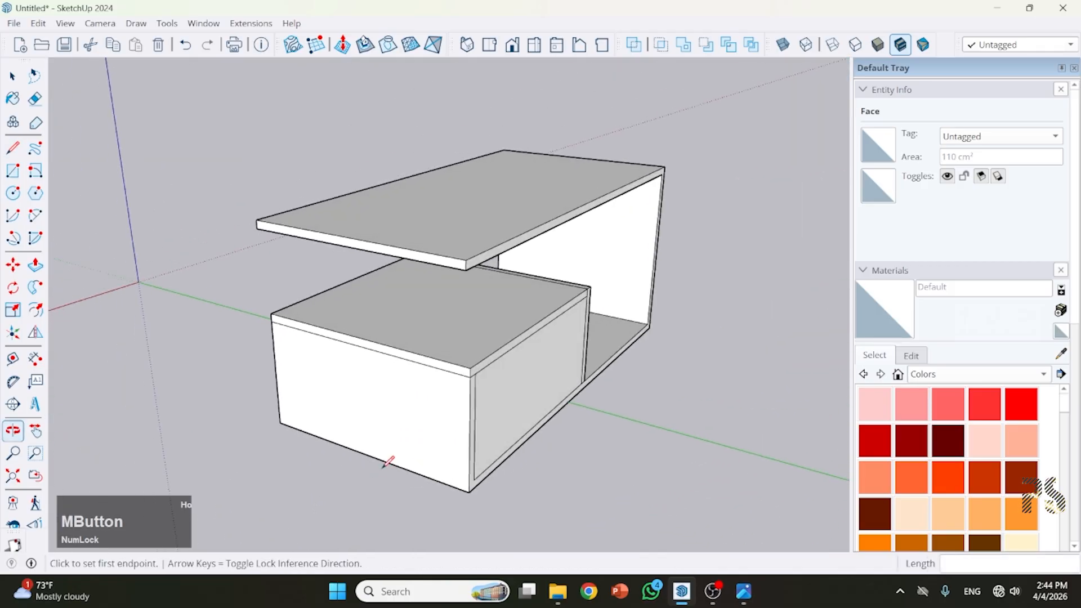
{"action": "key", "text": "space"}
{"action": "left_click", "coordinate": [476, 394]}
{"action": "mouse_move", "coordinate": [454, 407]}
{"action": "middle_mouse_down"}
{"action": "mouse_move", "coordinate": [426, 413]}
{"action": "mouse_move", "coordinate": [795, 366]}
{"action": "mouse_move", "coordinate": [748, 507]}
{"action": "middle_mouse_up"}
Step: Compare the lower box with the reference photo, examining how deep its back panel sits
{"action": "left_click", "coordinate": [743, 591]}
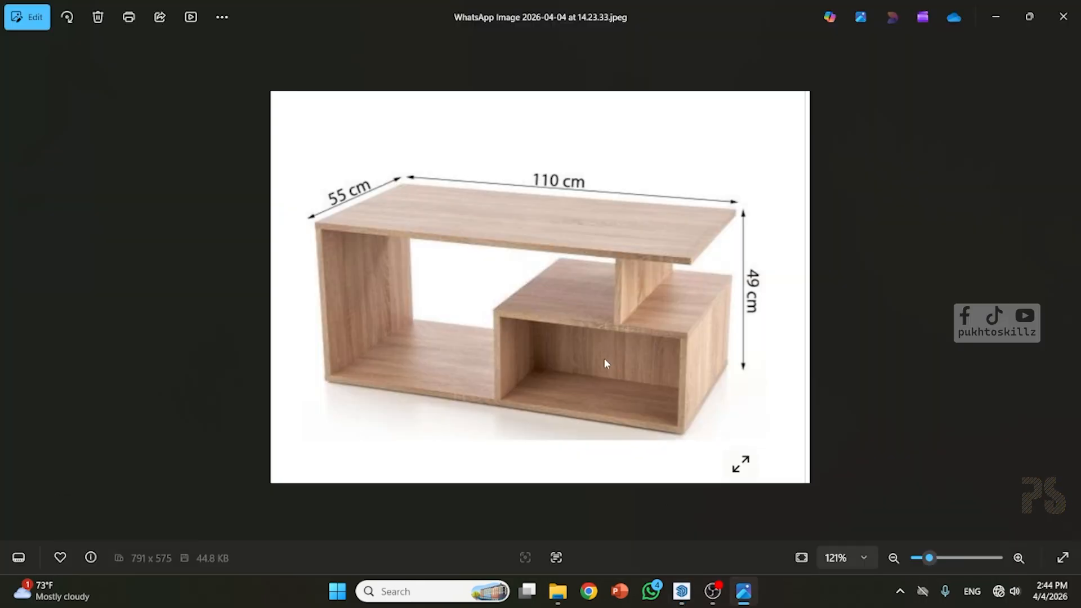
{"action": "middle_click_drag", "start_coordinate": [591, 387], "coordinate": [535, 395]}
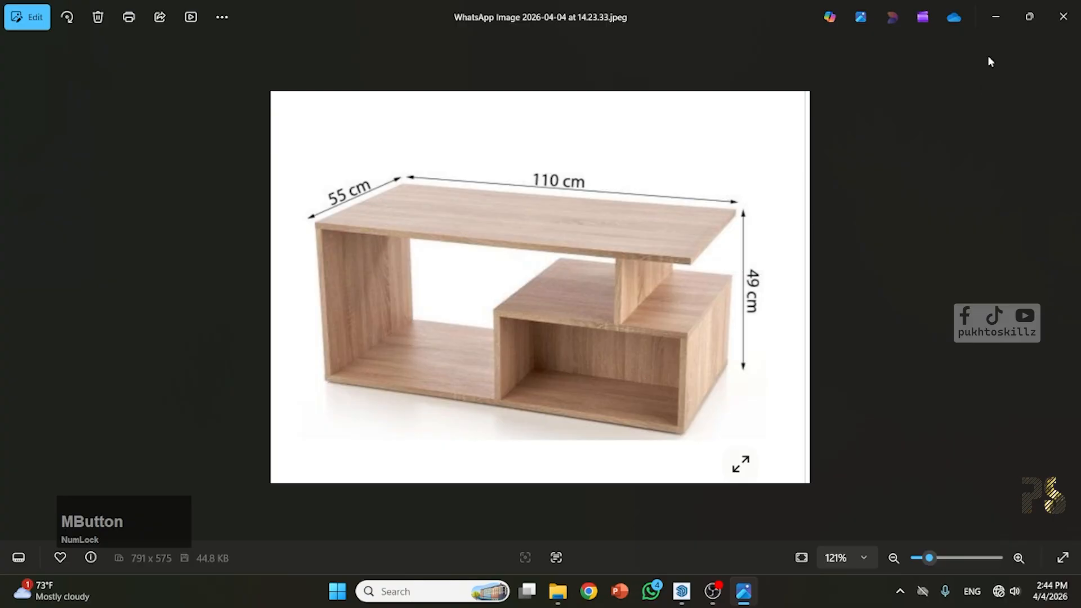
{"action": "left_click", "coordinate": [995, 16]}
{"action": "scroll", "coordinate": [372, 364], "scroll_direction": "up", "scroll_amount": 5}
{"action": "scroll", "coordinate": [498, 315], "scroll_direction": "down", "scroll_amount": 4}
Step: Push the lower box's back face 27.5 cm into the box to form the recessed back panel
{"action": "left_click", "coordinate": [501, 302]}
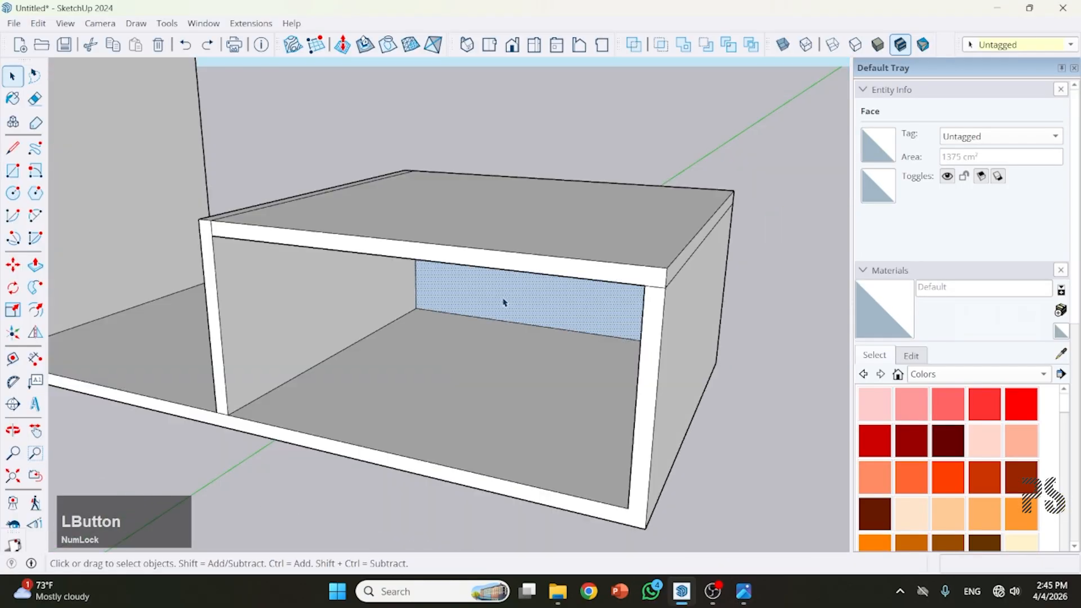
{"action": "key", "text": "p"}
{"action": "left_click", "coordinate": [498, 307]}
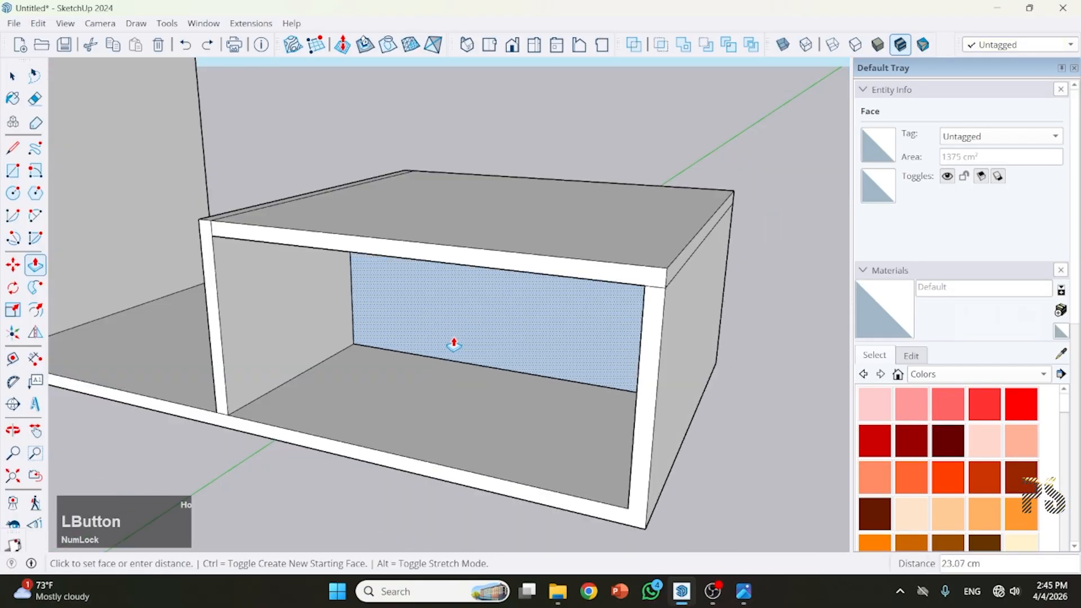
{"action": "left_click", "coordinate": [452, 345]}
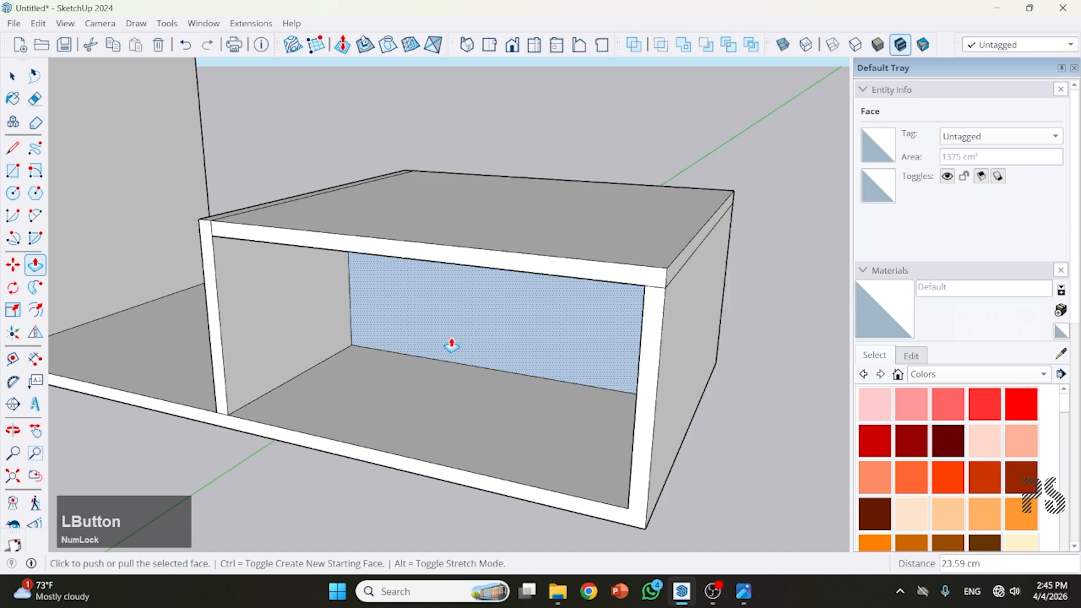
{"action": "type", "text": "27."}
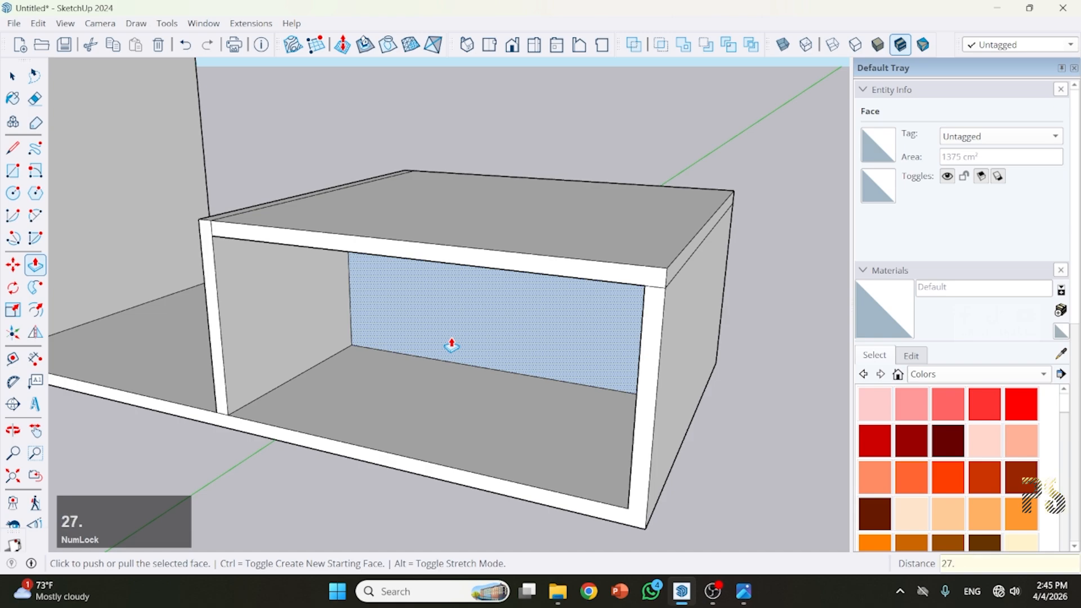
{"action": "type", "text": "5"}
{"action": "key", "text": "Return"}
Step: Reverse the recessed back panel face inside the lower box
{"action": "middle_click_drag", "start_coordinate": [449, 342], "coordinate": [439, 331]}
{"action": "scroll", "coordinate": [297, 298], "scroll_direction": "up", "scroll_amount": 2}
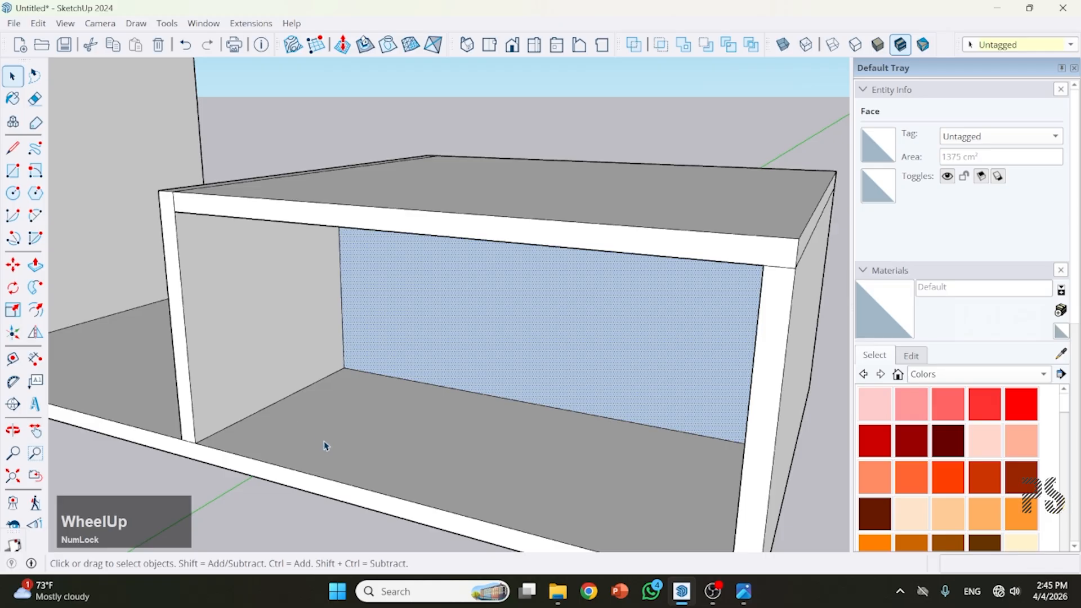
{"action": "middle_click_drag", "start_coordinate": [325, 446], "coordinate": [294, 398]}
{"action": "scroll", "coordinate": [295, 398], "scroll_direction": "up", "scroll_amount": 2}
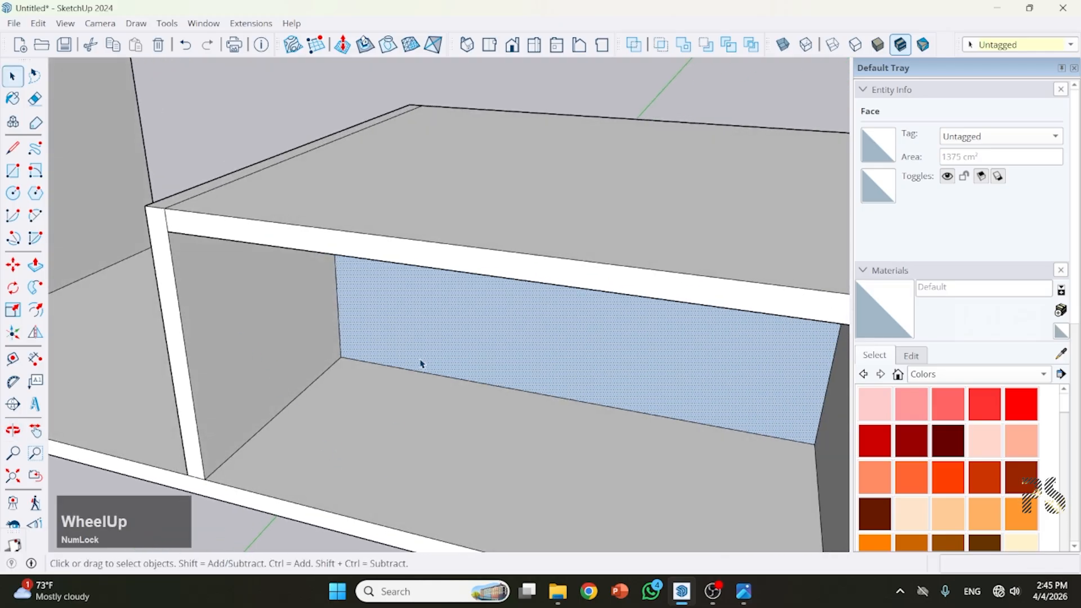
{"action": "middle_click_drag", "start_coordinate": [421, 363], "coordinate": [388, 313]}
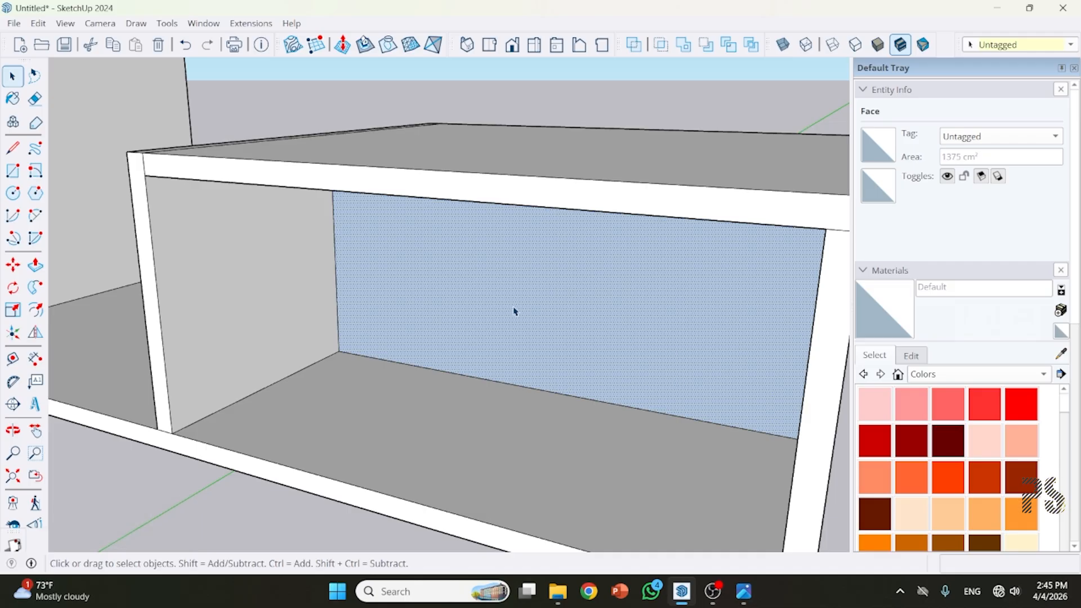
{"action": "right_click", "coordinate": [426, 289]}
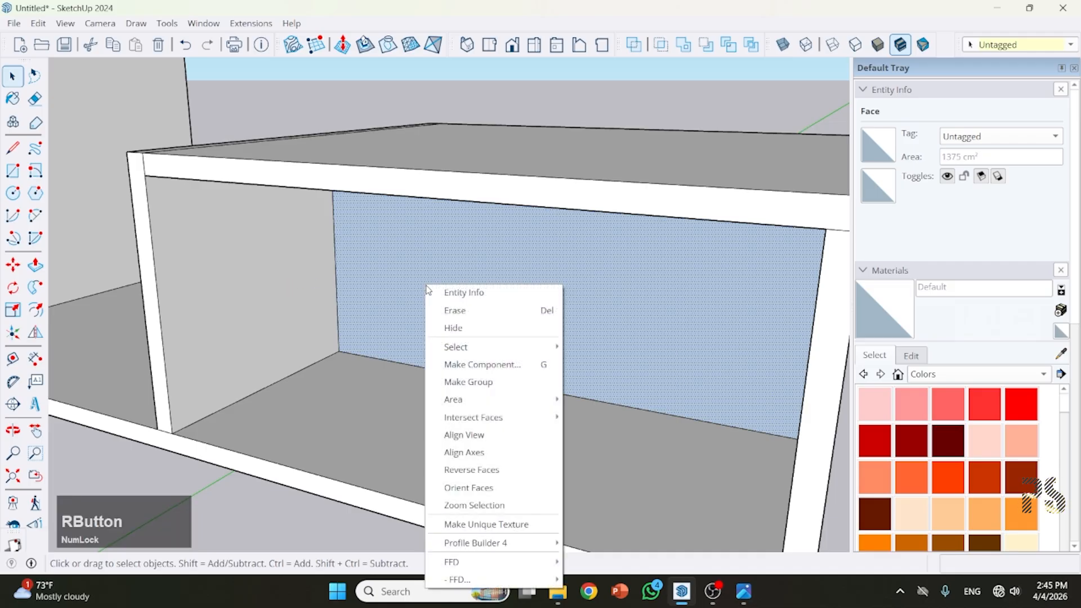
{"action": "left_click", "coordinate": [461, 473]}
Step: Inspect the table from several angles and against the reference photo, examining the gap between the lower box and the tabletop
{"action": "scroll", "coordinate": [386, 398], "scroll_direction": "down", "scroll_amount": 3}
{"action": "middle_click_drag", "start_coordinate": [386, 398], "coordinate": [122, 341]}
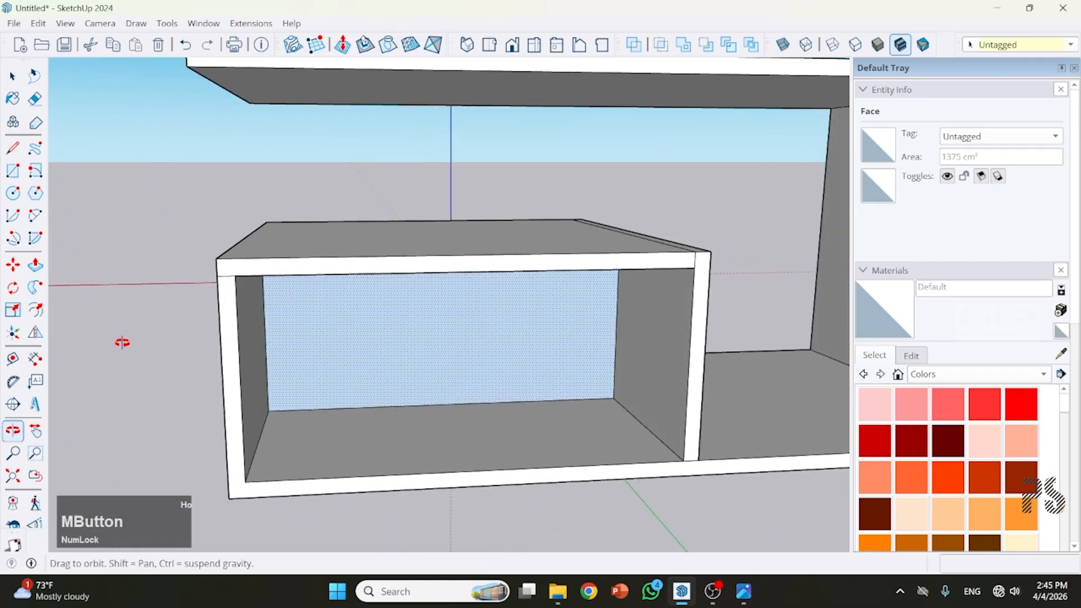
{"action": "scroll", "coordinate": [711, 345], "scroll_direction": "down", "scroll_amount": 5}
{"action": "middle_click_drag", "start_coordinate": [712, 345], "coordinate": [528, 340]}
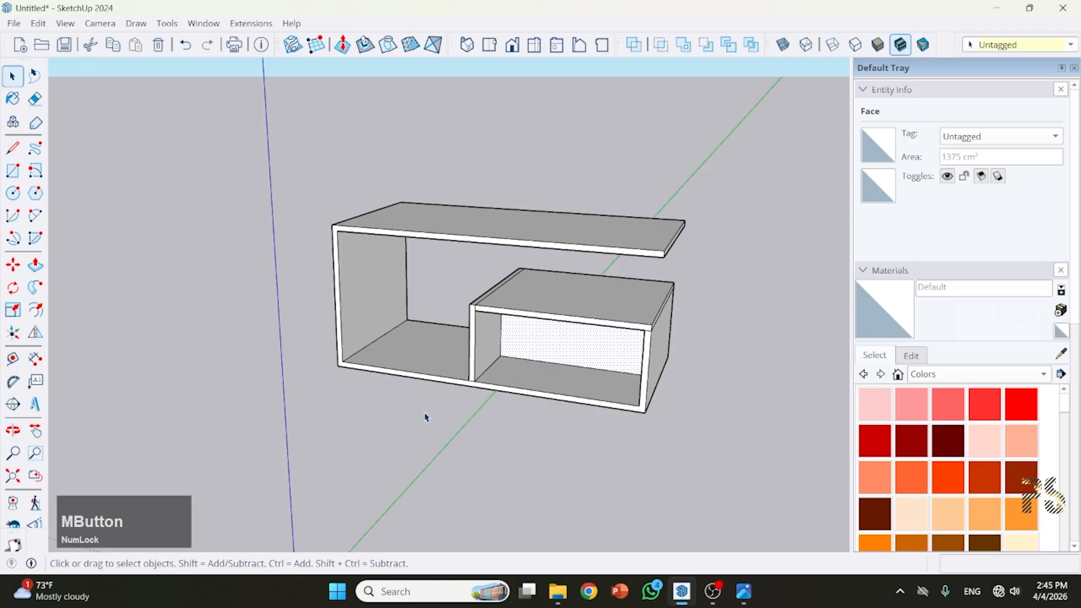
{"action": "left_click", "coordinate": [386, 451]}
{"action": "key", "text": "Escape"}
{"action": "scroll", "coordinate": [484, 437], "scroll_direction": "up", "scroll_amount": 3}
{"action": "middle_click_drag", "start_coordinate": [373, 409], "coordinate": [410, 378]}
{"action": "scroll", "coordinate": [285, 354], "scroll_direction": "up", "scroll_amount": 2}
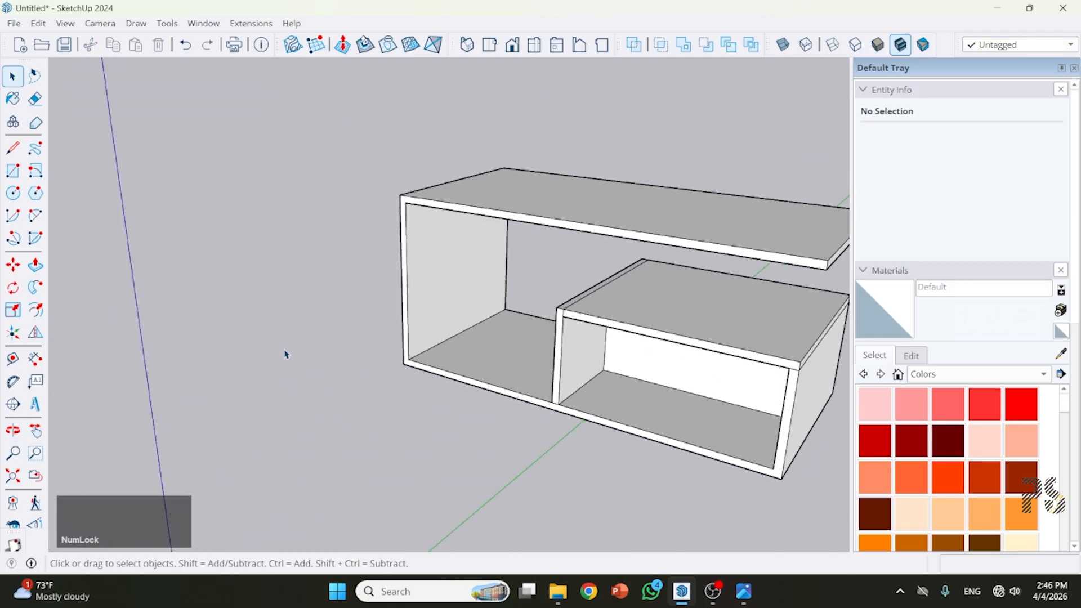
{"action": "scroll", "coordinate": [285, 354], "scroll_direction": "down", "scroll_amount": 2}
{"action": "middle_click_drag", "start_coordinate": [375, 304], "coordinate": [374, 307]}
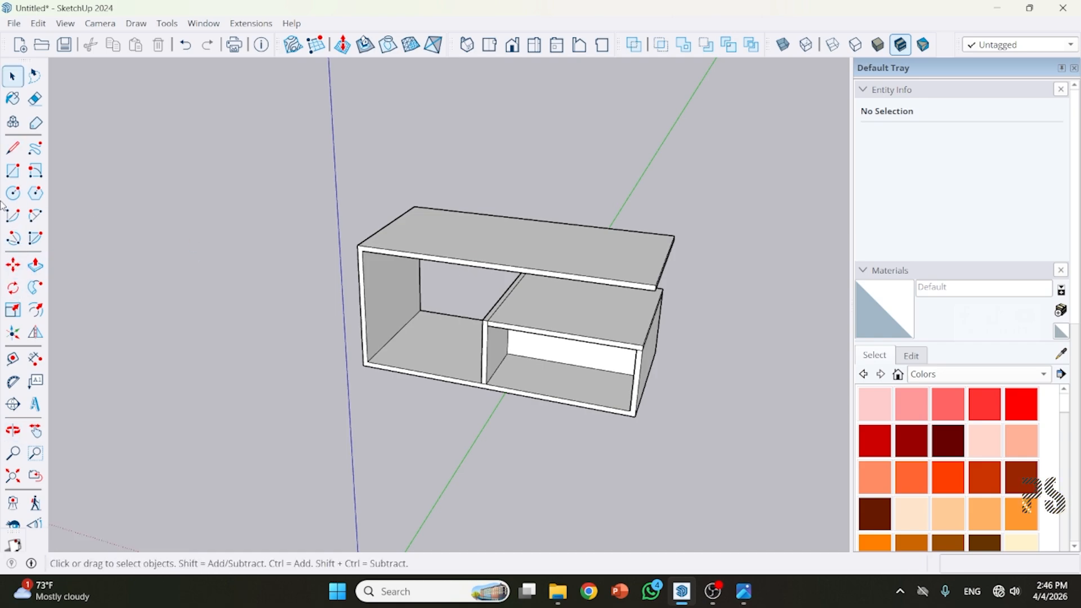
{"action": "scroll", "coordinate": [422, 292], "scroll_direction": "up", "scroll_amount": 3}
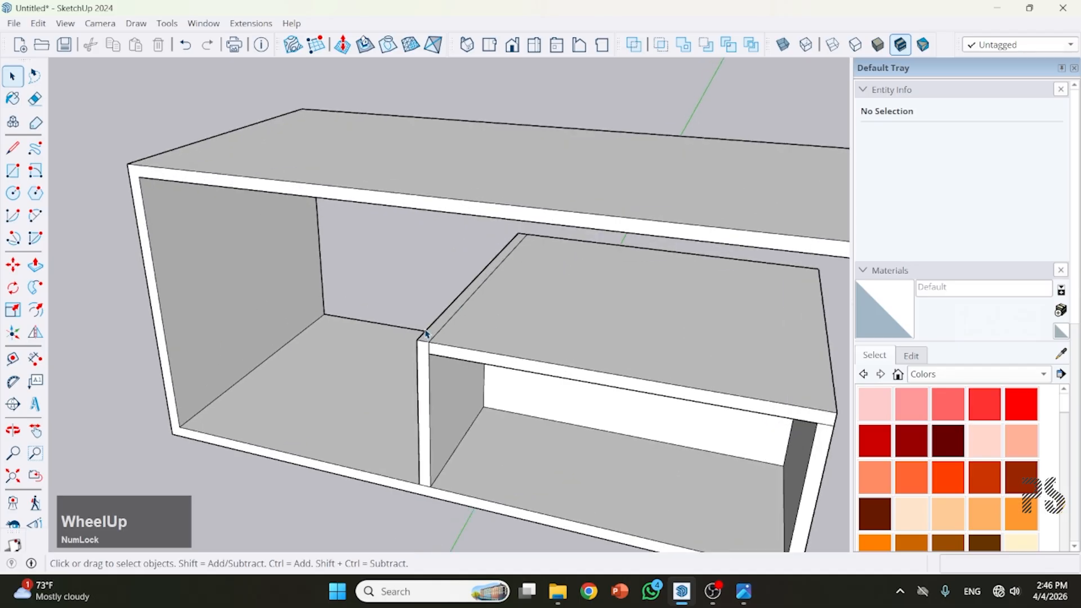
{"action": "middle_click_drag", "start_coordinate": [439, 350], "coordinate": [499, 308]}
{"action": "scroll", "coordinate": [498, 308], "scroll_direction": "up", "scroll_amount": 2}
{"action": "scroll", "coordinate": [499, 308], "scroll_direction": "down", "scroll_amount": 3}
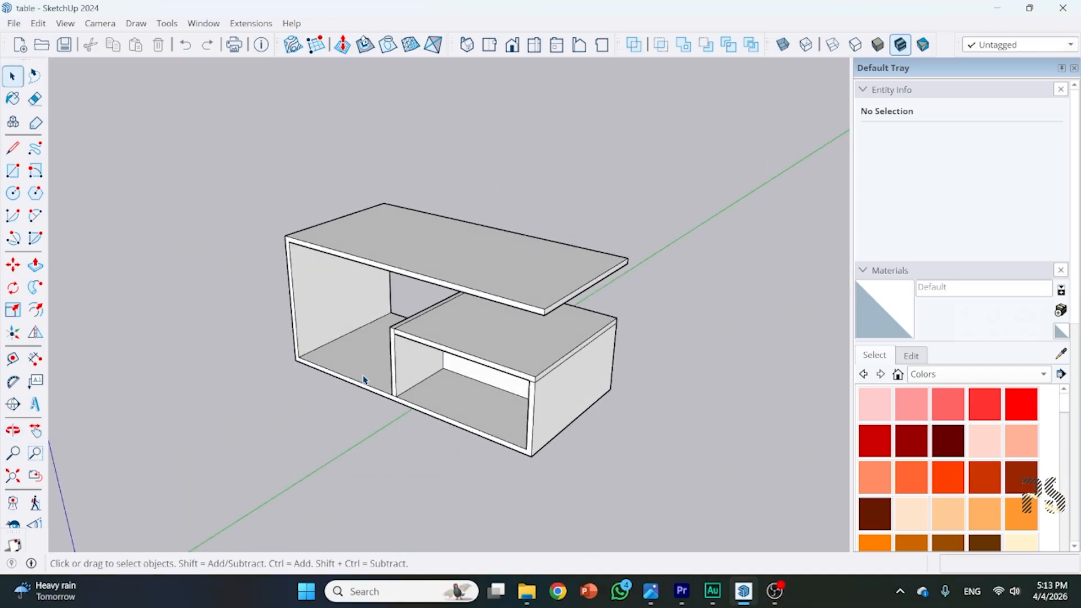
{"action": "scroll", "coordinate": [366, 378], "scroll_direction": "up", "scroll_amount": 2}
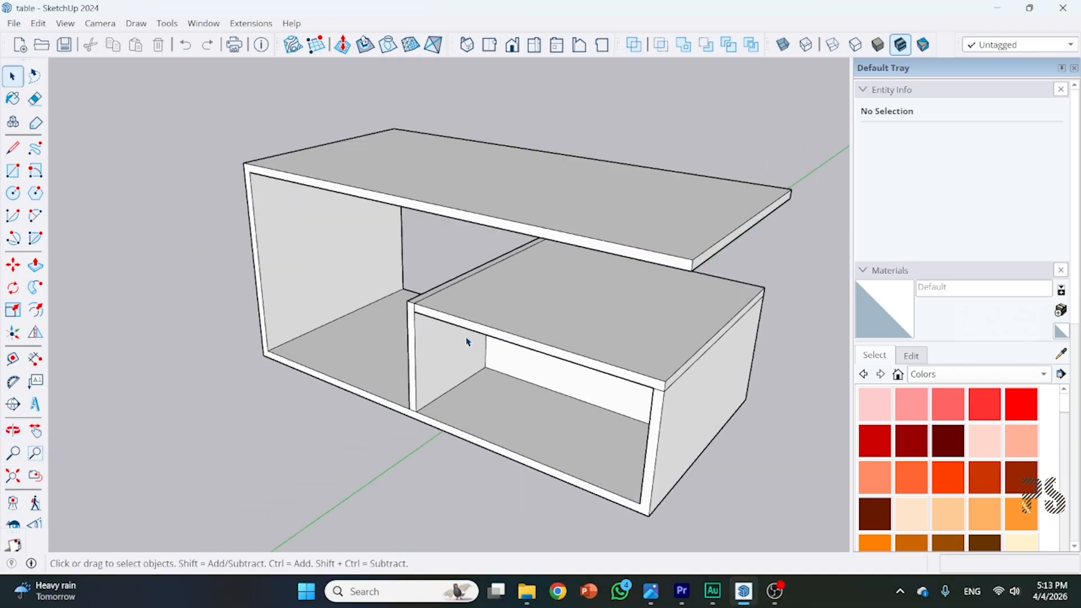
{"action": "middle_click_drag", "start_coordinate": [366, 377], "coordinate": [638, 170]}
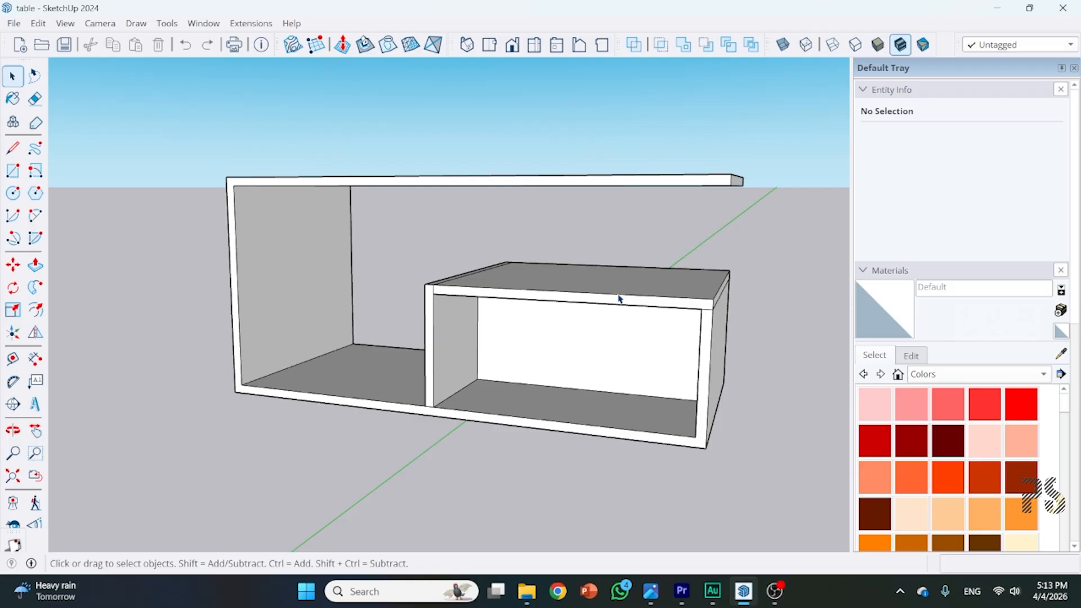
{"action": "middle_click_drag", "start_coordinate": [618, 298], "coordinate": [553, 324]}
{"action": "scroll", "coordinate": [567, 320], "scroll_direction": "up", "scroll_amount": 2}
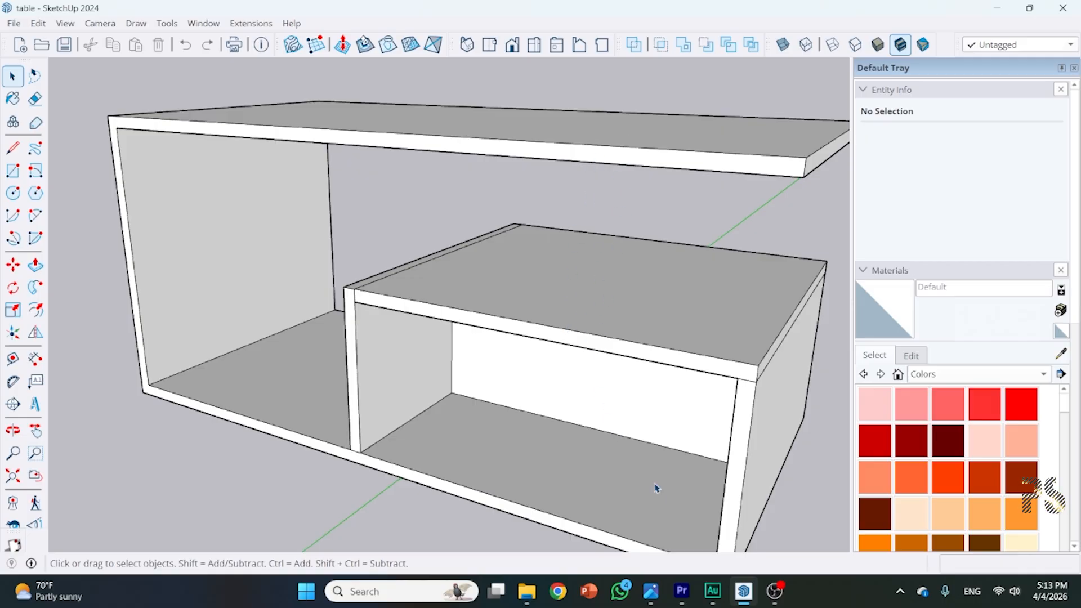
{"action": "left_click", "coordinate": [651, 591]}
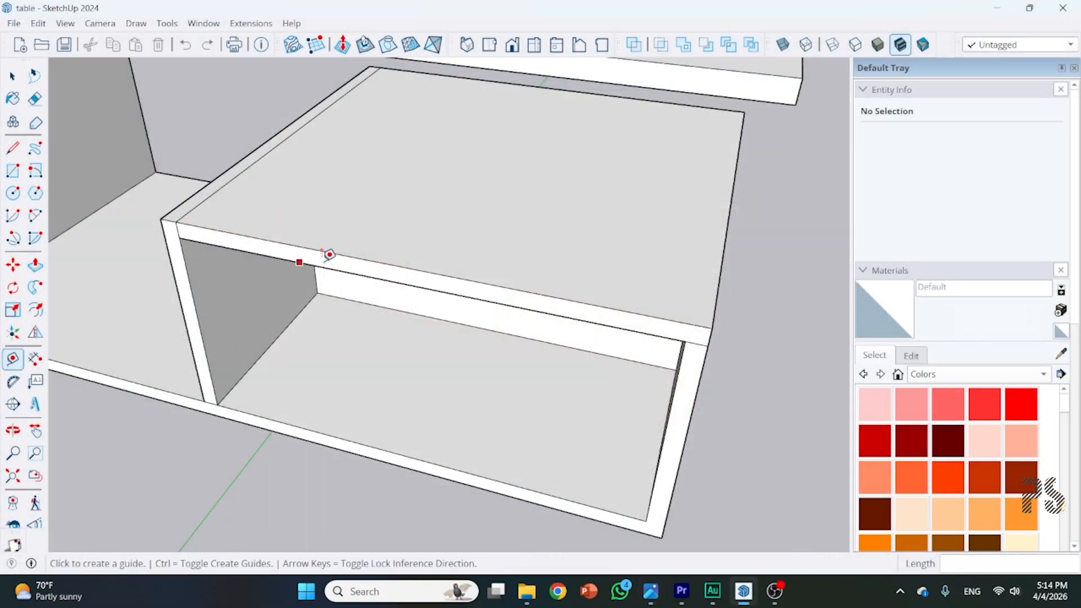
{"action": "key", "text": "l"}
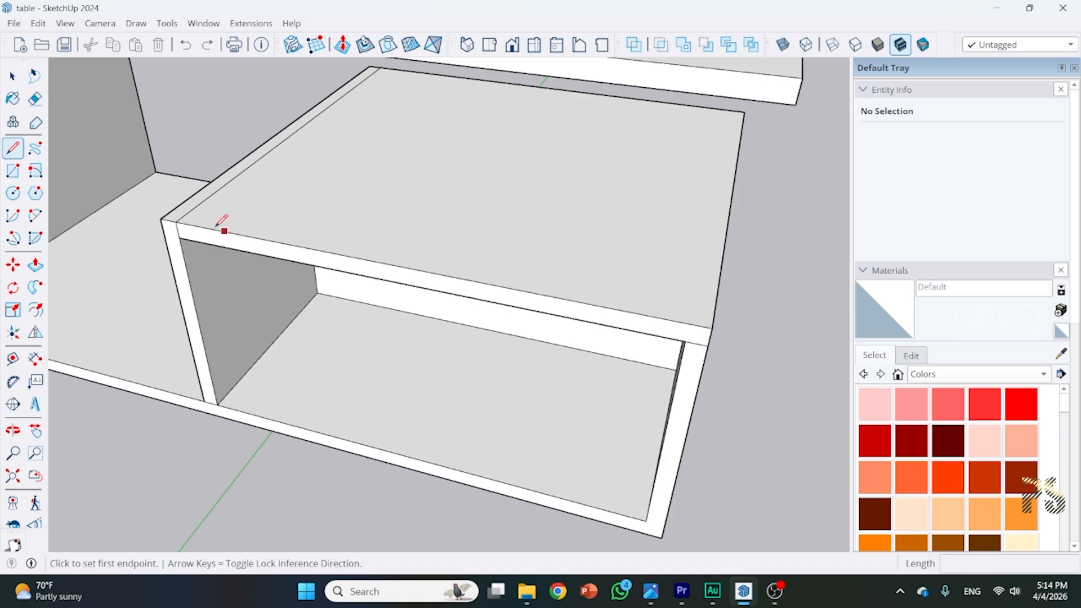
{"action": "left_click", "coordinate": [425, 261]}
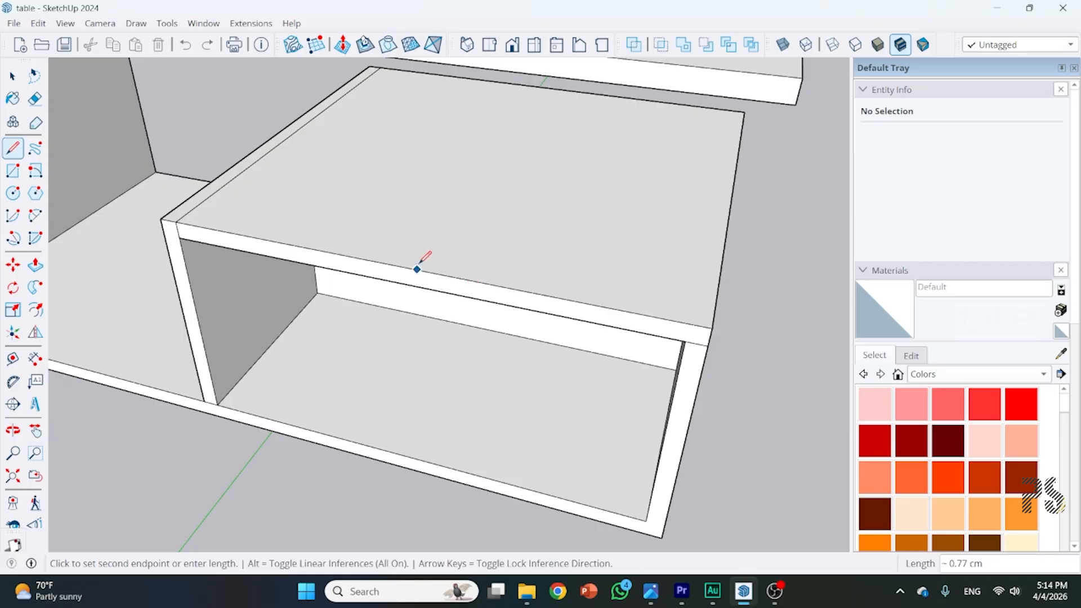
{"action": "left_click", "coordinate": [550, 88]}
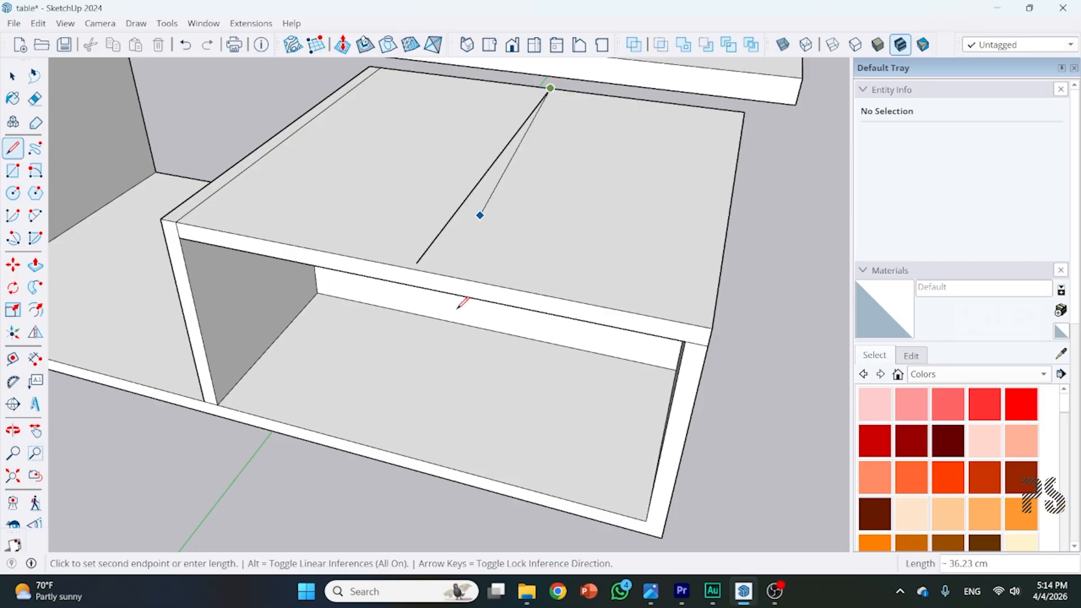
{"action": "key", "text": "Escape"}
{"action": "key", "text": "ctrl+z"}
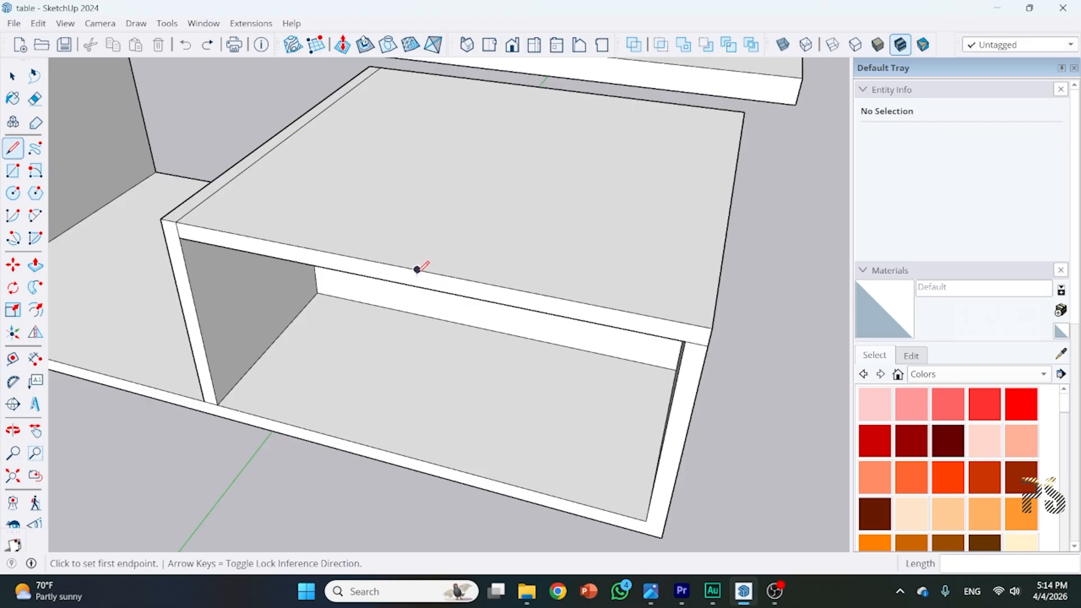
Step: Draw three front-to-back lines across the lower box's top: at its midpoint, midway across the outer half, and midway between those two
{"action": "left_click", "coordinate": [416, 269]}
{"action": "left_click", "coordinate": [550, 89]}
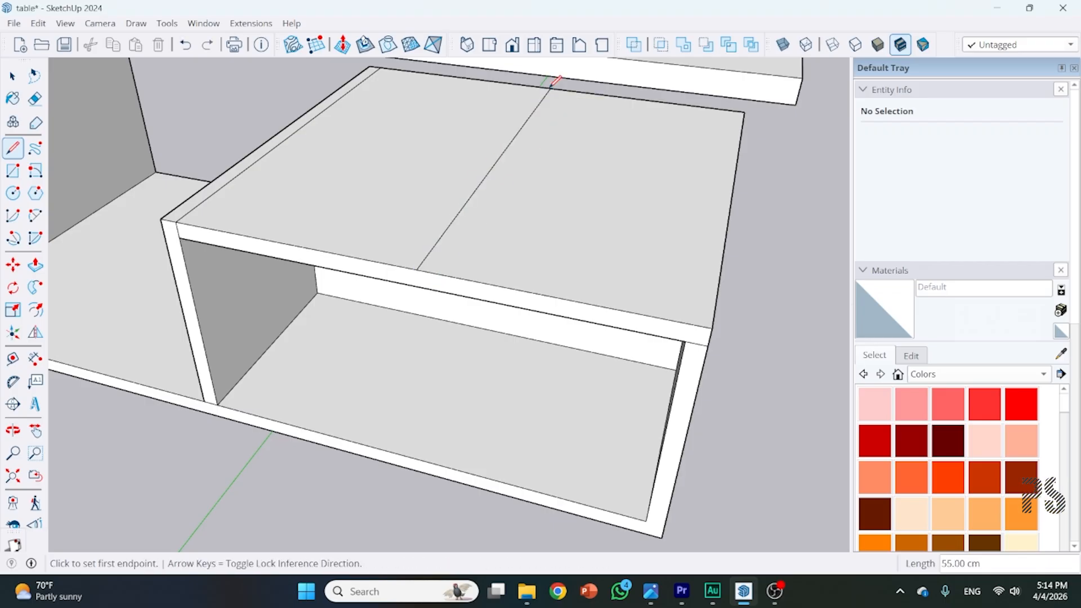
{"action": "left_click", "coordinate": [557, 297]}
{"action": "left_click", "coordinate": [643, 101]}
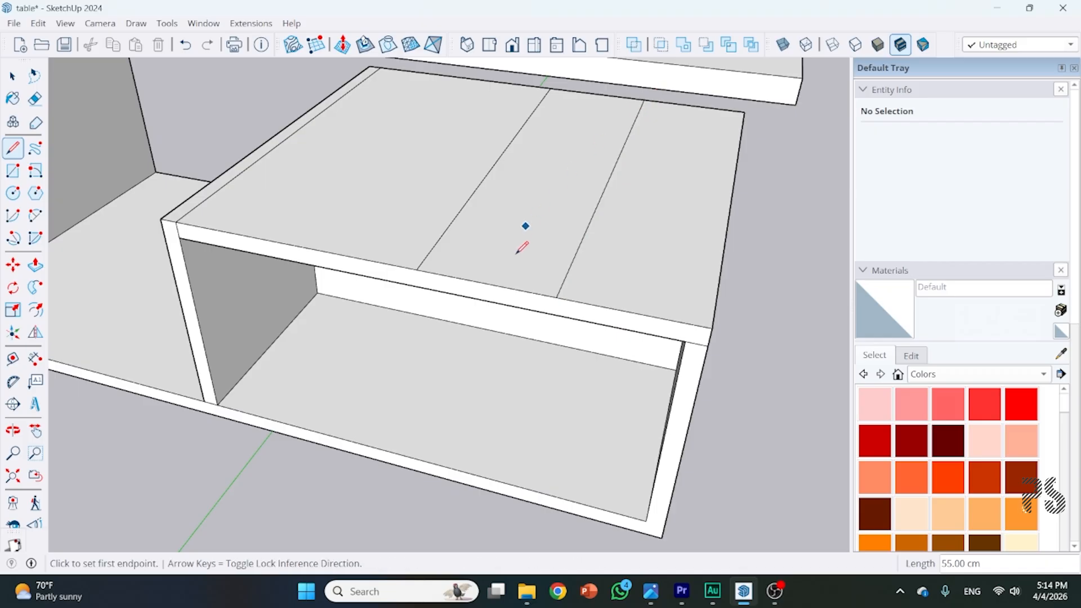
{"action": "left_click", "coordinate": [486, 282]}
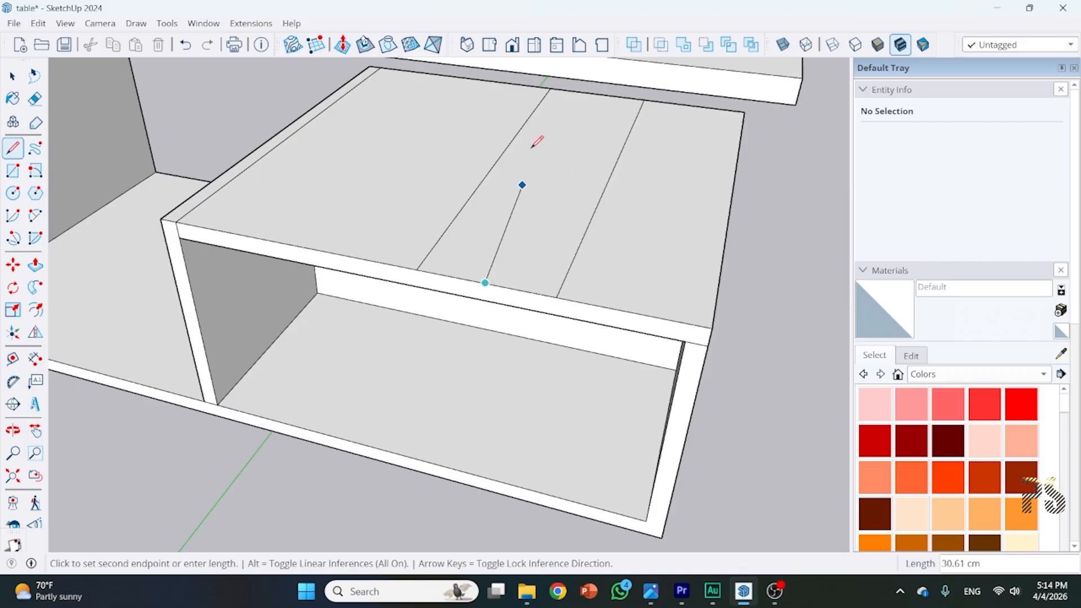
{"action": "left_click", "coordinate": [596, 93]}
Step: Erase the two outer construction lines on the lower box's top, keeping the middle one
{"action": "key", "text": "e"}
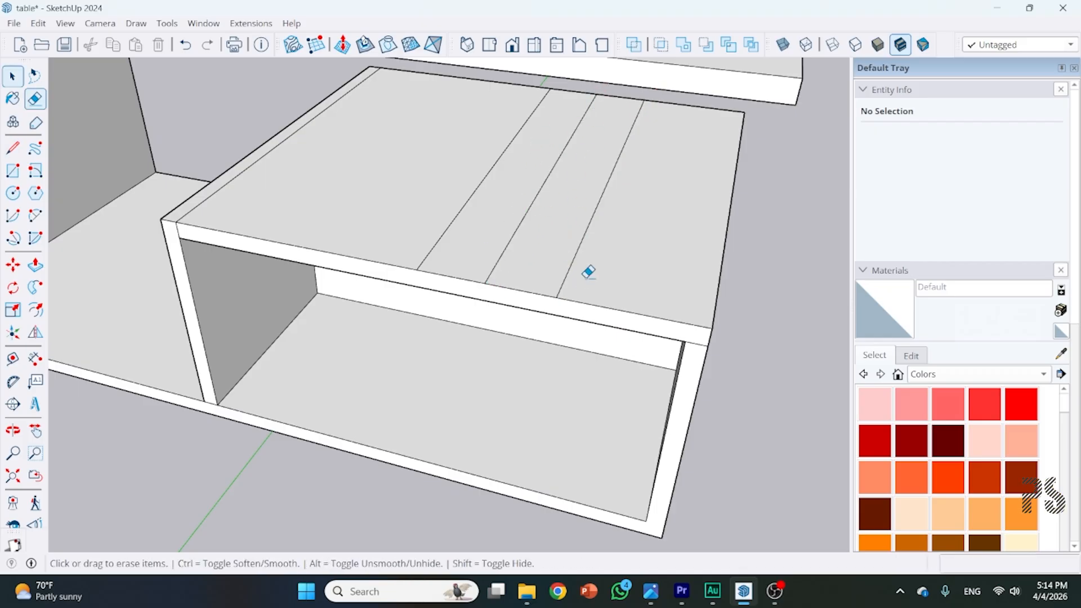
{"action": "left_click", "coordinate": [574, 260]}
{"action": "left_click", "coordinate": [449, 225]}
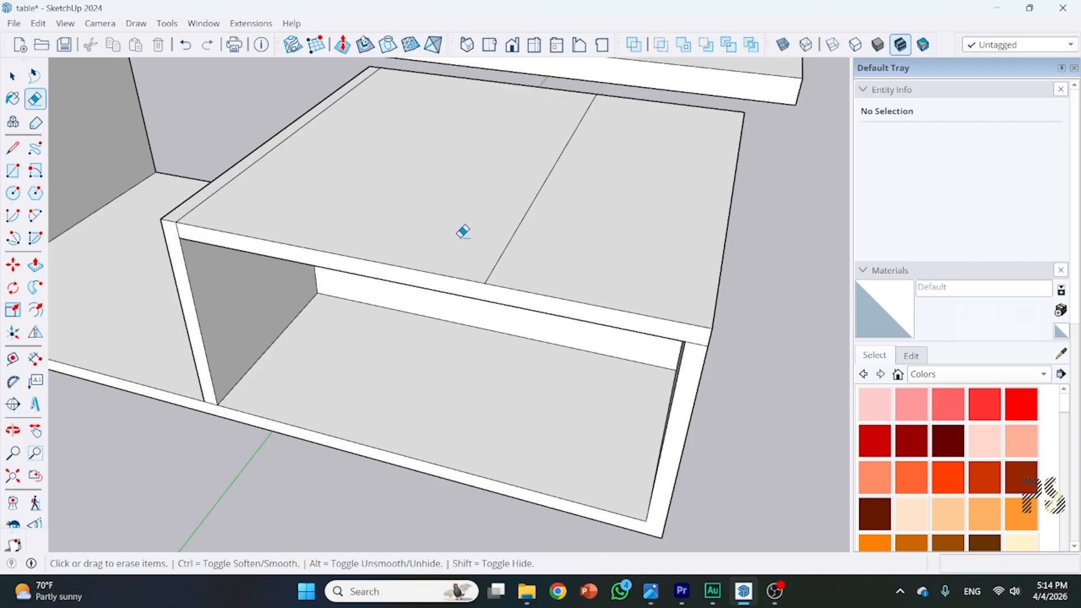
{"action": "key", "text": "space"}
Step: Copy the middle line on the lower box's top 1 cm towards the box's outer end
{"action": "mouse_move", "coordinate": [534, 284]}
{"action": "middle_mouse_down"}
{"action": "mouse_move", "coordinate": [519, 334]}
{"action": "mouse_move", "coordinate": [496, 279]}
{"action": "middle_mouse_up"}
{"action": "scroll", "coordinate": [496, 279], "scroll_direction": "up", "scroll_amount": 6}
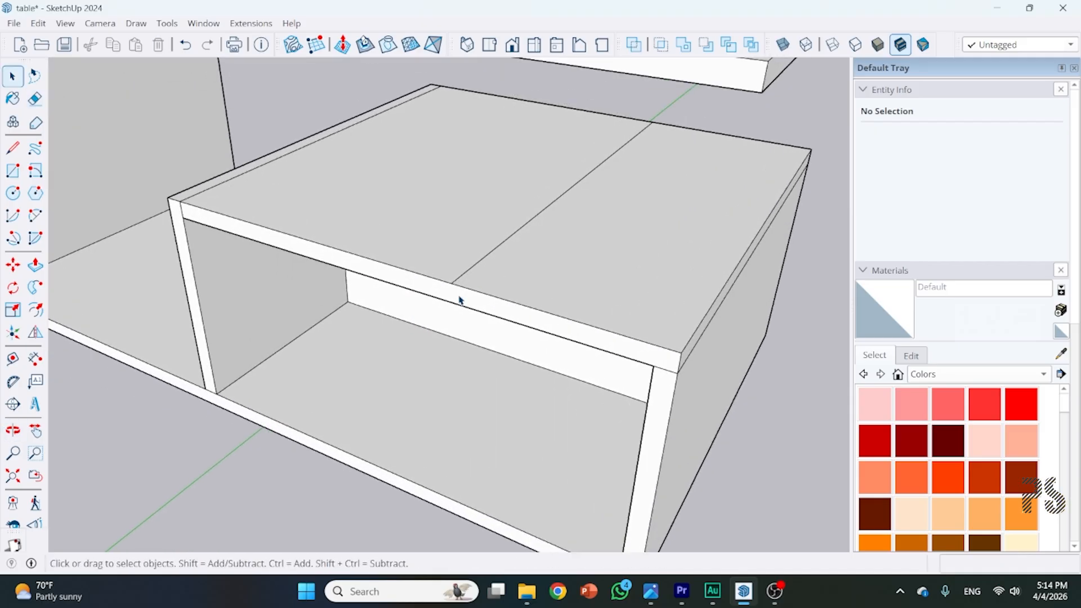
{"action": "left_click", "coordinate": [479, 280]}
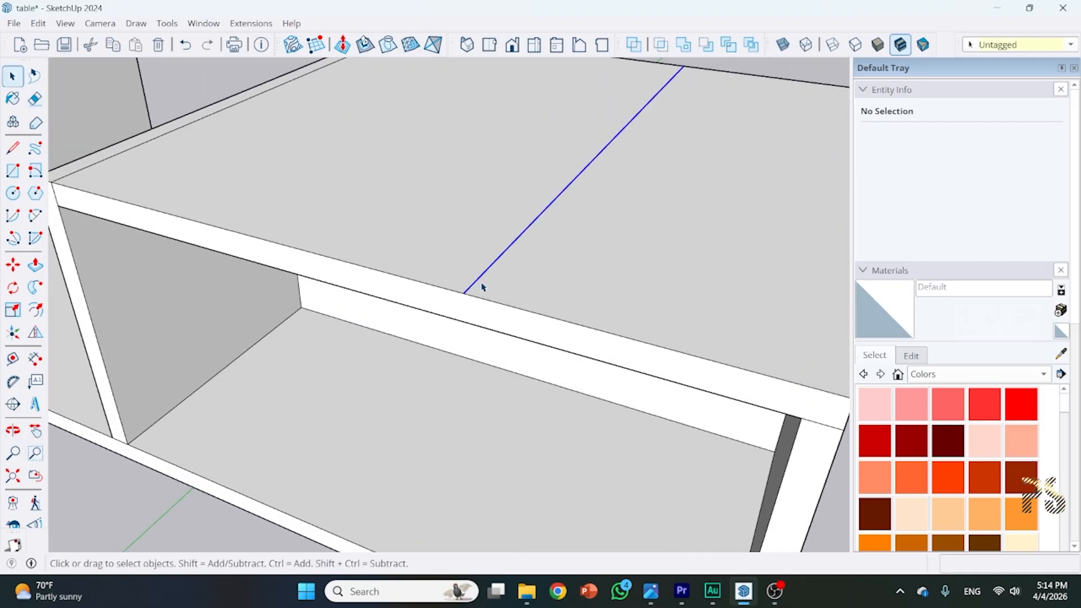
{"action": "key", "text": "m"}
{"action": "left_click", "coordinate": [463, 294]}
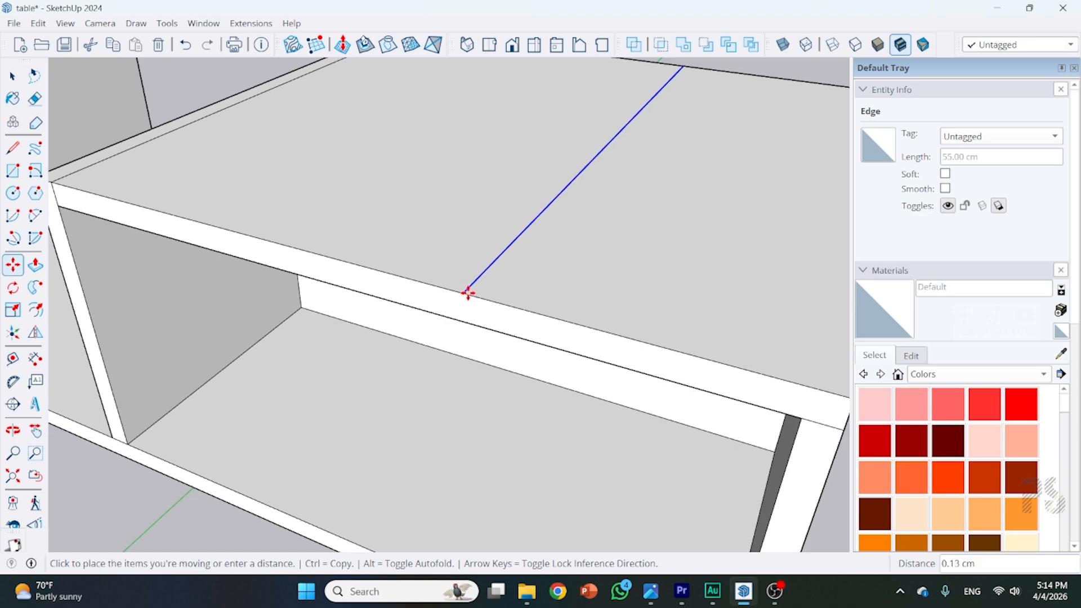
{"action": "key", "text": "ctrl"}
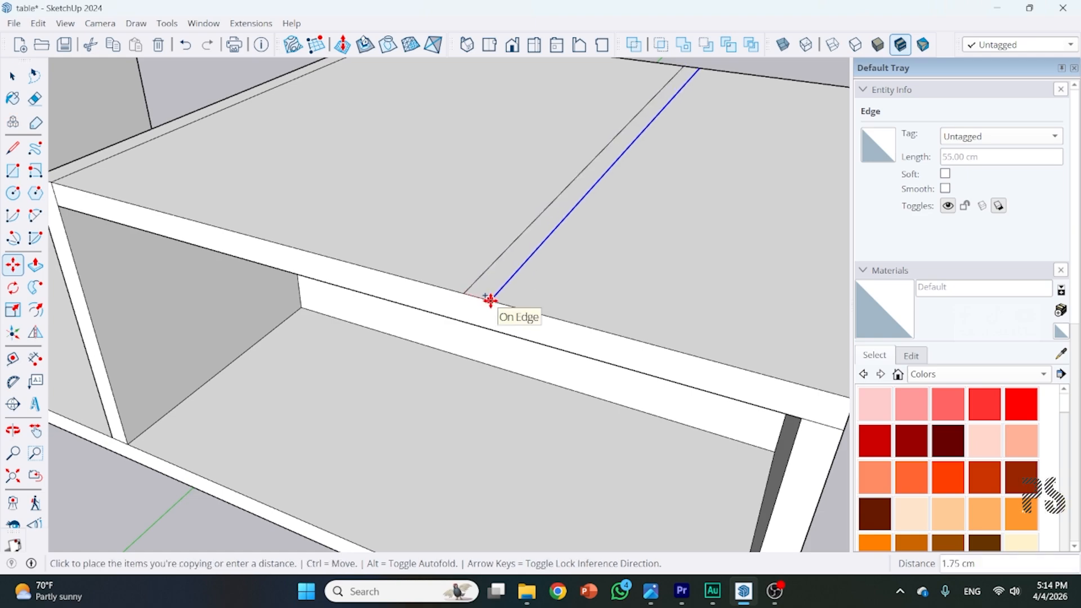
{"action": "type", "text": "1"}
{"action": "key", "text": "Return"}
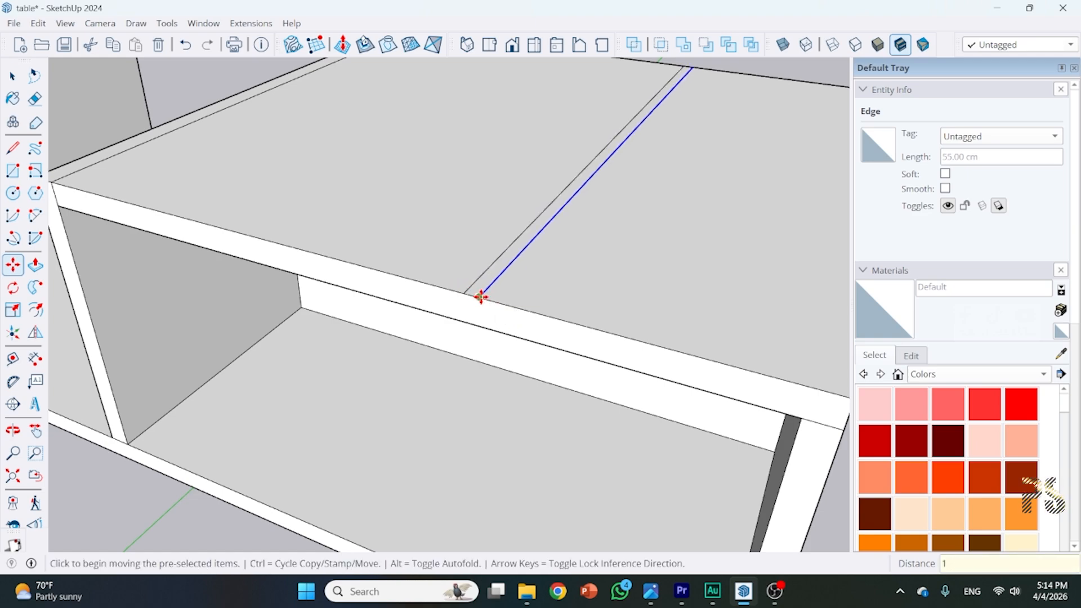
Step: Copy the offset line 2 cm back past the middle line, and delete the original middle line between the two copies
{"action": "left_click", "coordinate": [480, 296]}
{"action": "key", "text": "ctrl"}
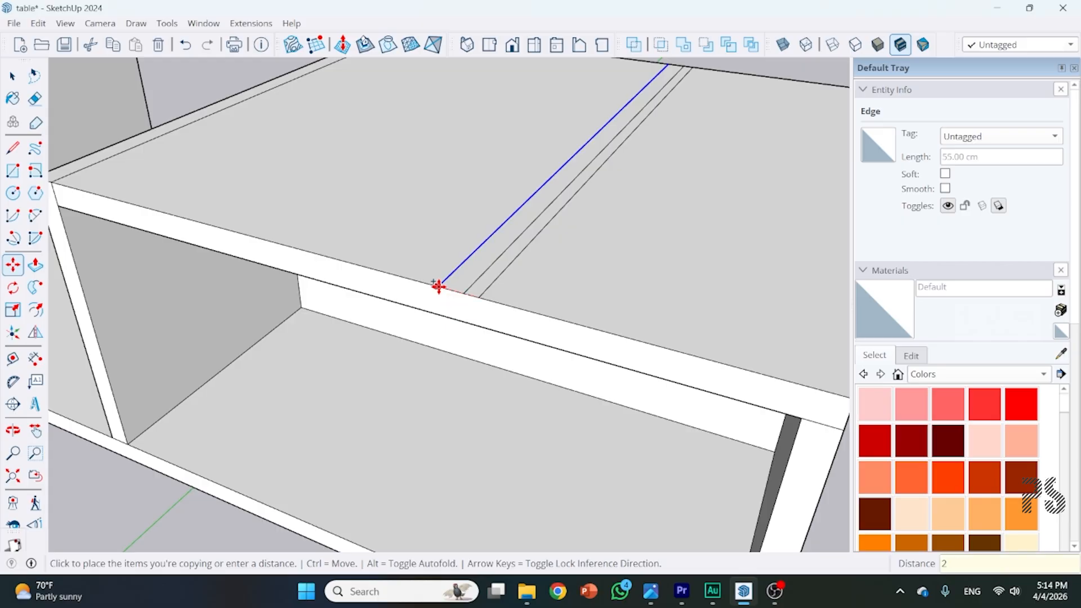
{"action": "key", "text": "Return"}
{"action": "key", "text": "space"}
{"action": "scroll", "coordinate": [456, 291], "scroll_direction": "up", "scroll_amount": 2}
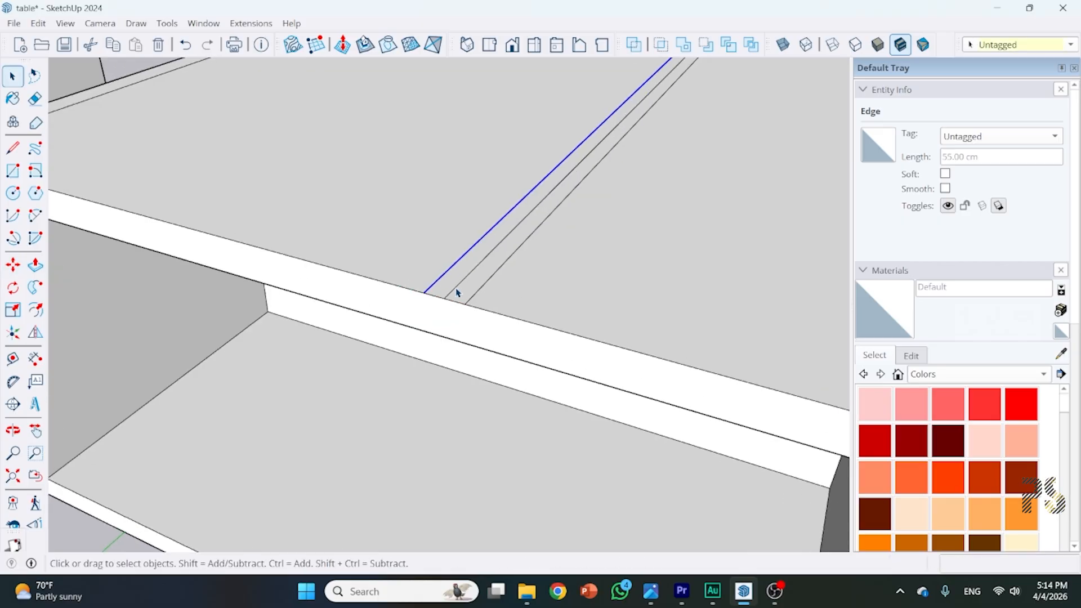
{"action": "left_click", "coordinate": [456, 292]}
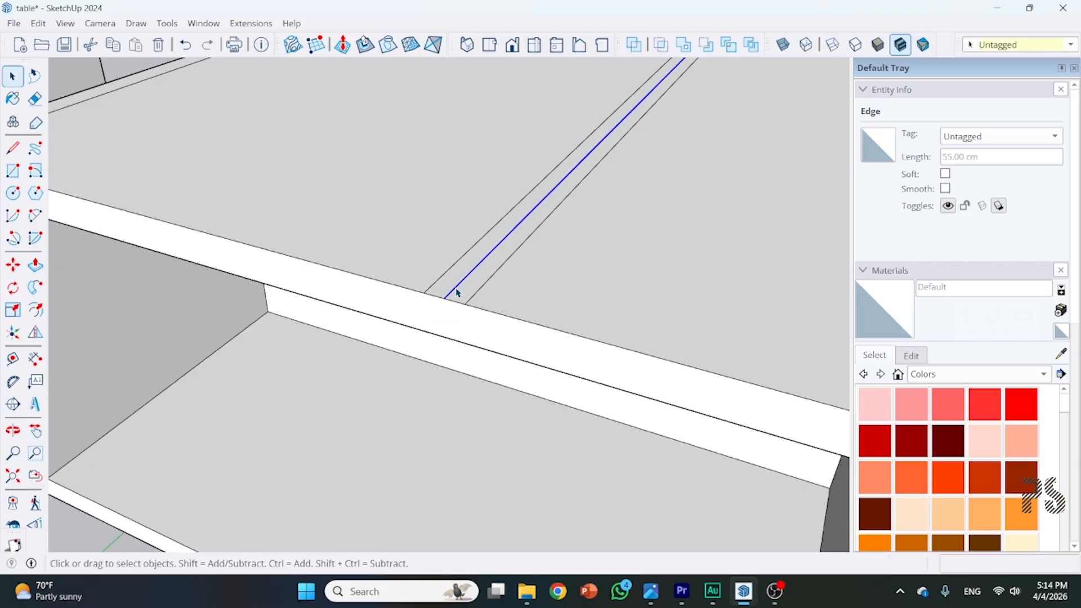
{"action": "key", "text": "Delete"}
Step: Push/Pull the narrow strip on the lower box's top upward about 18 cm as an upright support
{"action": "scroll", "coordinate": [405, 359], "scroll_direction": "down", "scroll_amount": 5}
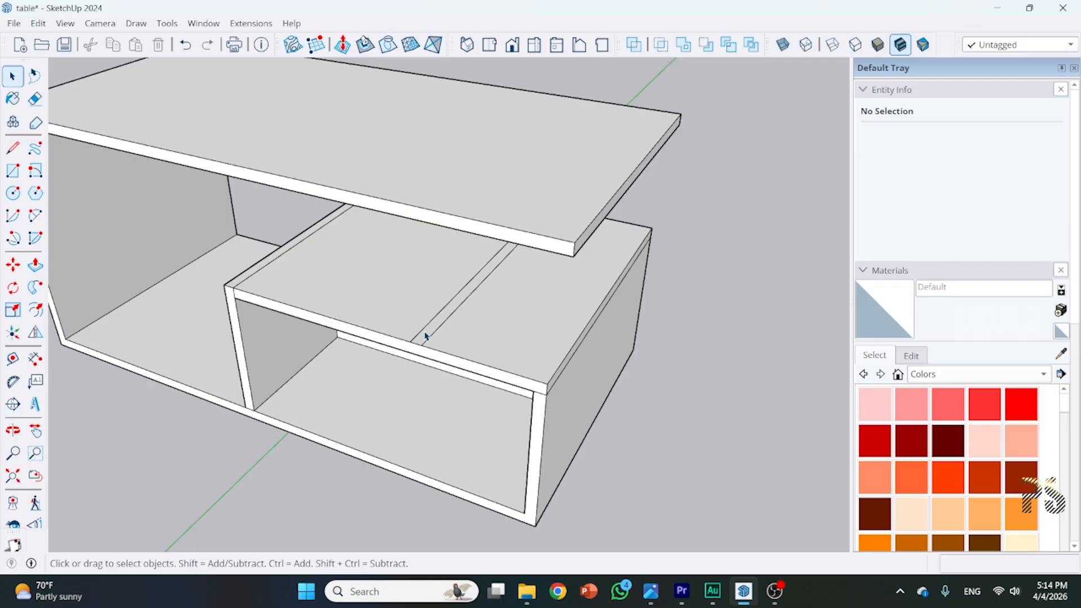
{"action": "left_click", "coordinate": [416, 337]}
{"action": "middle_click_drag", "start_coordinate": [415, 351], "coordinate": [613, 310]}
{"action": "scroll", "coordinate": [487, 311], "scroll_direction": "up", "scroll_amount": 3}
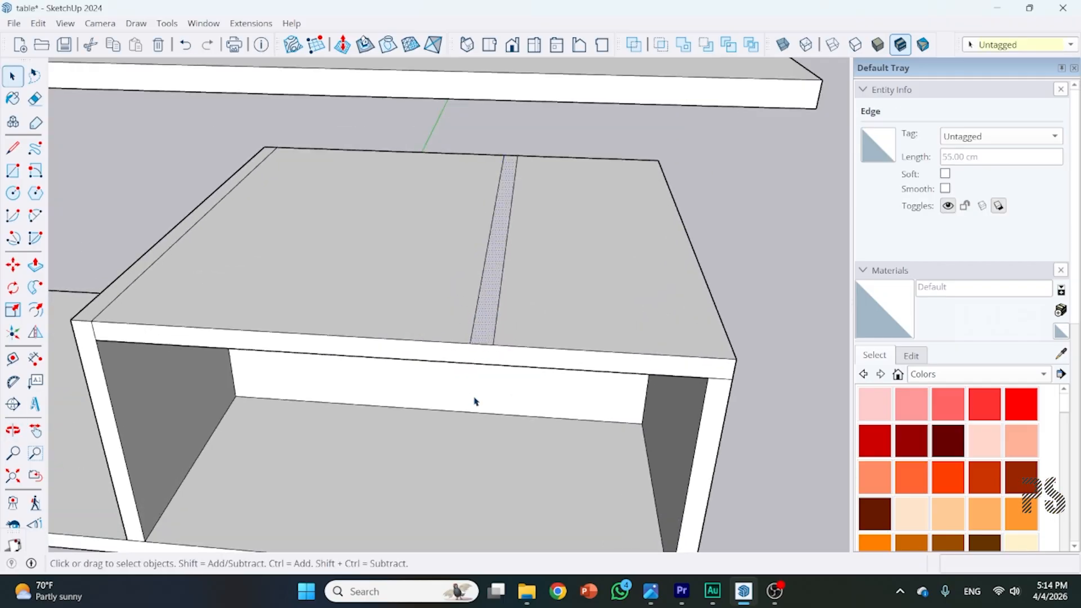
{"action": "middle_click_drag", "start_coordinate": [475, 400], "coordinate": [357, 398]}
{"action": "key", "text": "p"}
{"action": "left_click", "coordinate": [418, 310]}
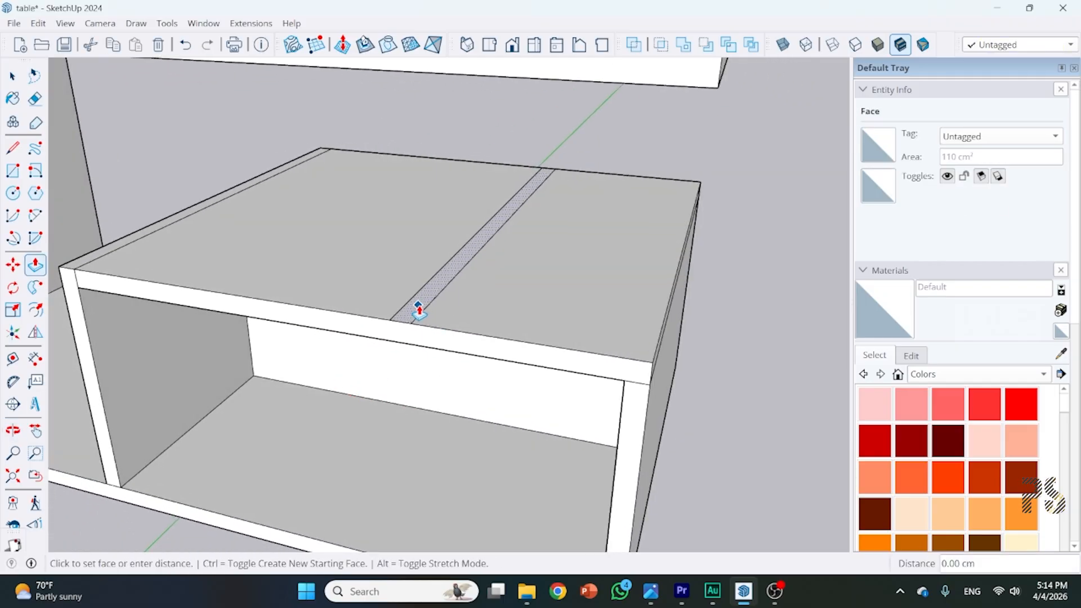
{"action": "left_click", "coordinate": [417, 103]}
Step: Extend the upright support's top face with Push/Pull until it meets the tabletop
{"action": "middle_click_drag", "start_coordinate": [466, 268], "coordinate": [401, 203]}
{"action": "scroll", "coordinate": [387, 231], "scroll_direction": "up", "scroll_amount": 3}
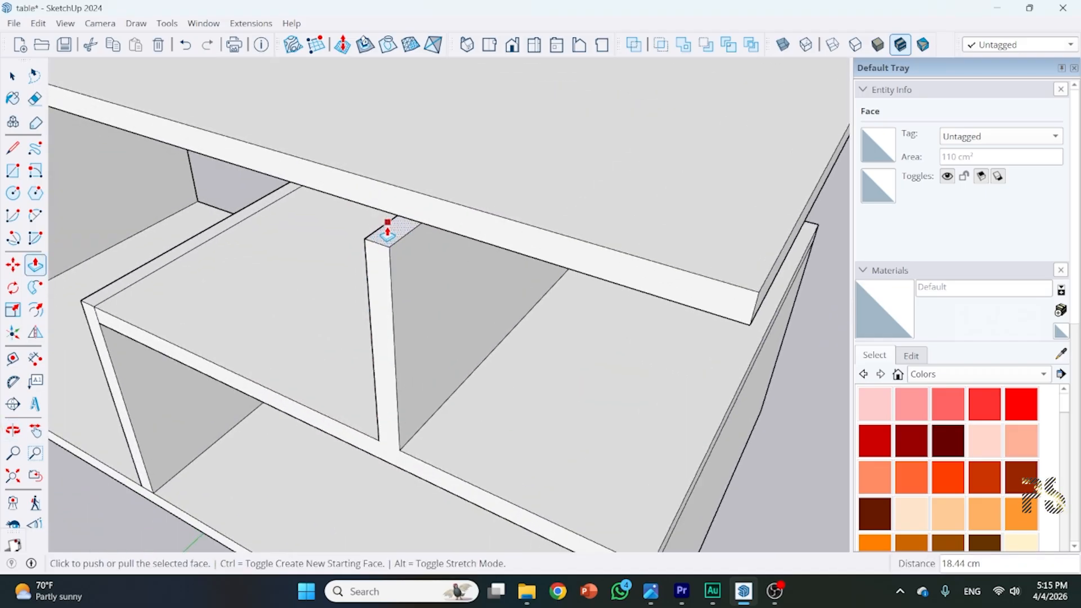
{"action": "left_click", "coordinate": [387, 231]}
{"action": "left_click", "coordinate": [381, 223]}
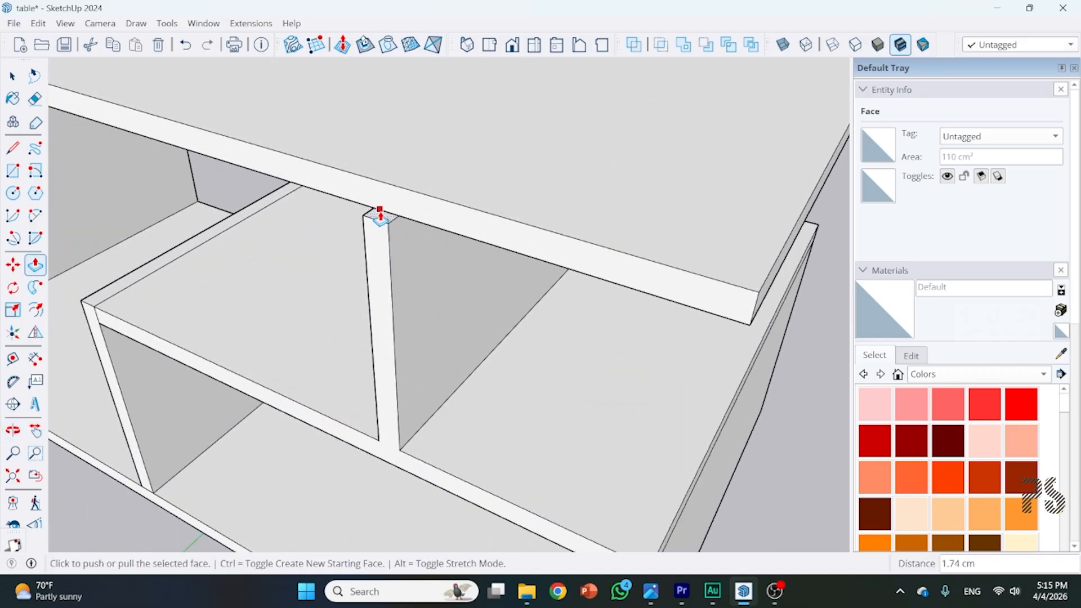
{"action": "left_click", "coordinate": [380, 216]}
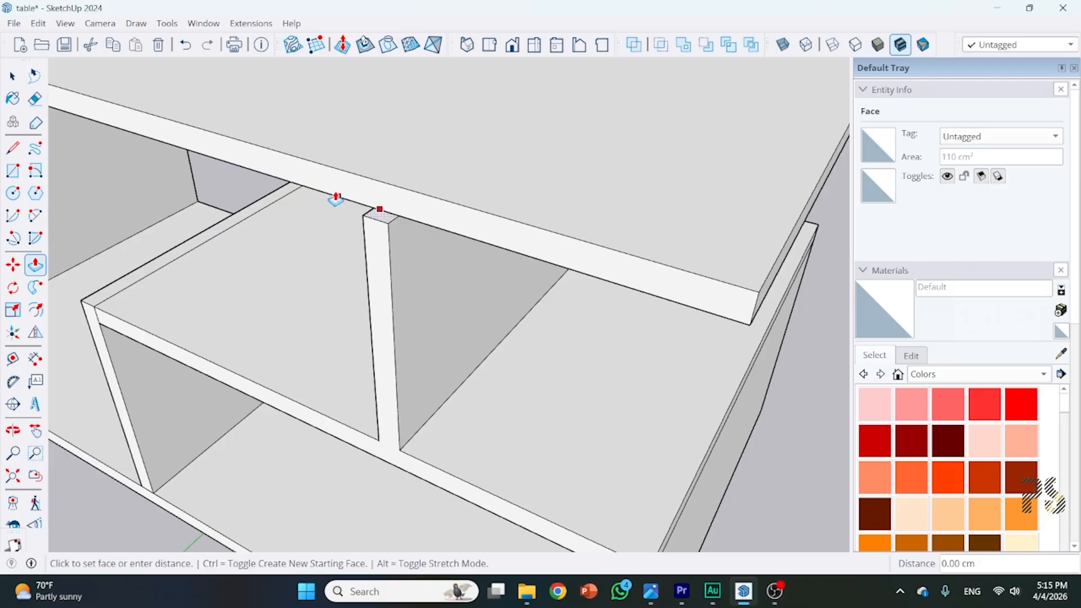
{"action": "left_click", "coordinate": [697, 311]}
{"action": "middle_click_drag", "start_coordinate": [606, 309], "coordinate": [615, 466]}
{"action": "scroll", "coordinate": [617, 460], "scroll_direction": "up", "scroll_amount": 4}
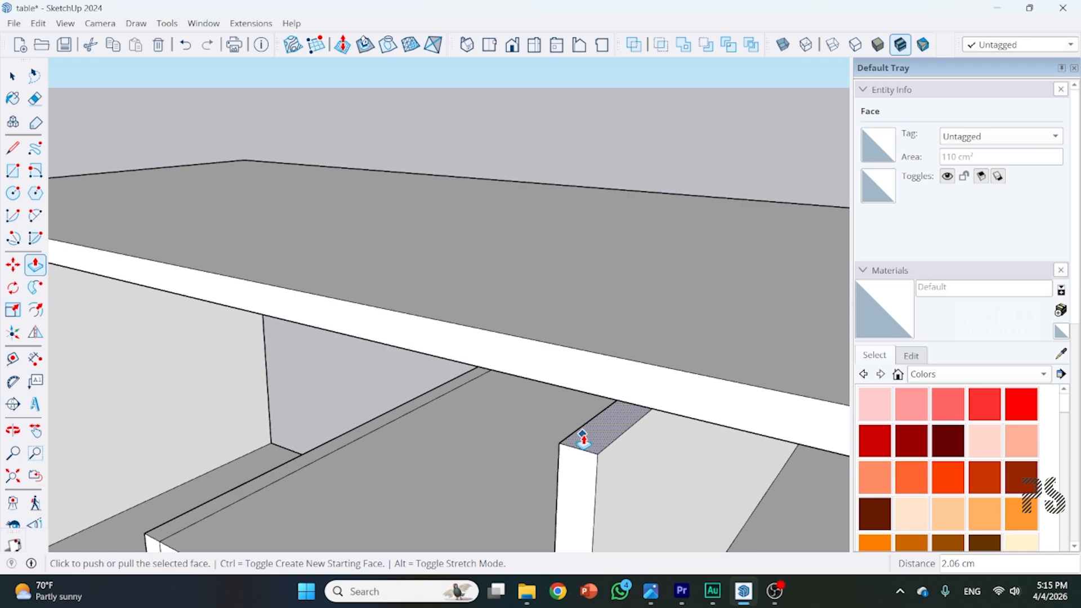
{"action": "left_click", "coordinate": [582, 437]}
{"action": "left_click", "coordinate": [578, 388]}
{"action": "scroll", "coordinate": [463, 357], "scroll_direction": "down", "scroll_amount": 6}
{"action": "key", "text": "space"}
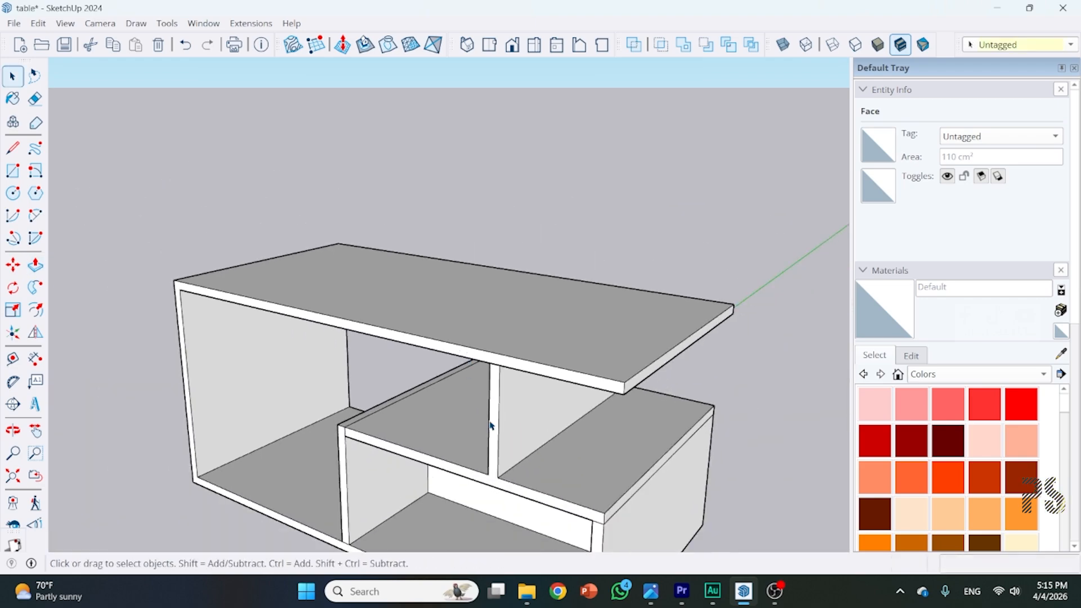
Step: Inspect the table with its upright support and compare it with the reference photo
{"action": "middle_click_drag", "start_coordinate": [490, 425], "coordinate": [397, 450]}
{"action": "scroll", "coordinate": [752, 227], "scroll_direction": "down", "scroll_amount": 4}
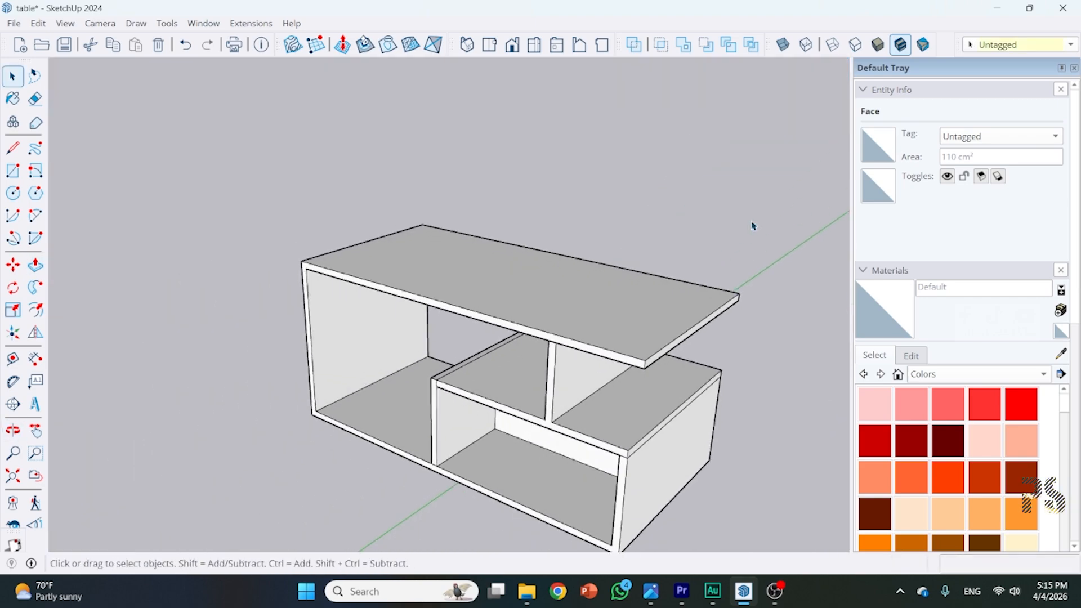
{"action": "scroll", "coordinate": [636, 476], "scroll_direction": "up", "scroll_amount": 3}
{"action": "middle_click_drag", "start_coordinate": [602, 447], "coordinate": [694, 488]}
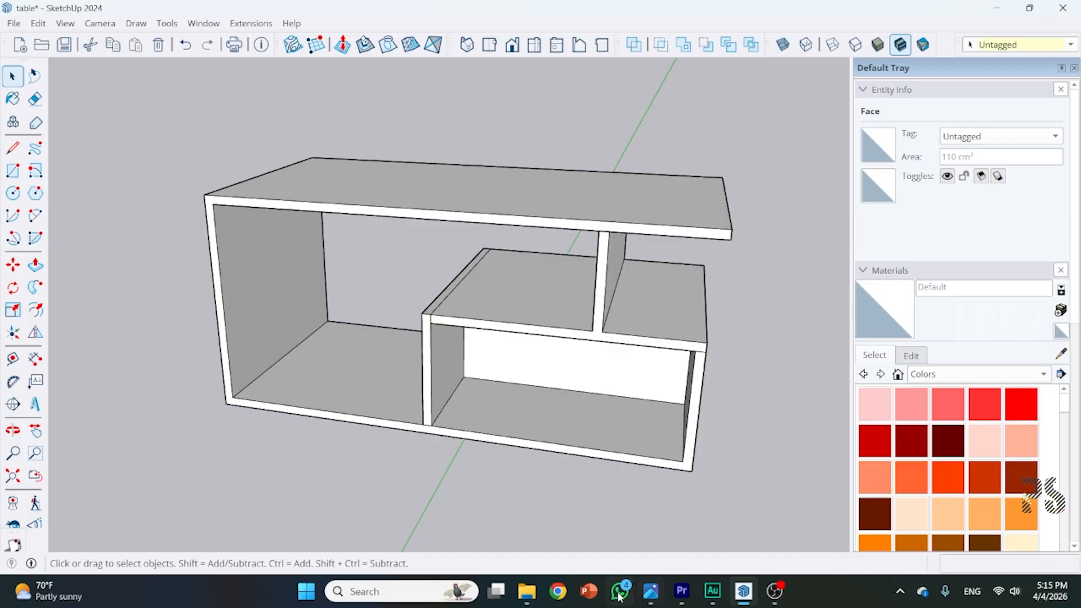
{"action": "left_click", "coordinate": [650, 599]}
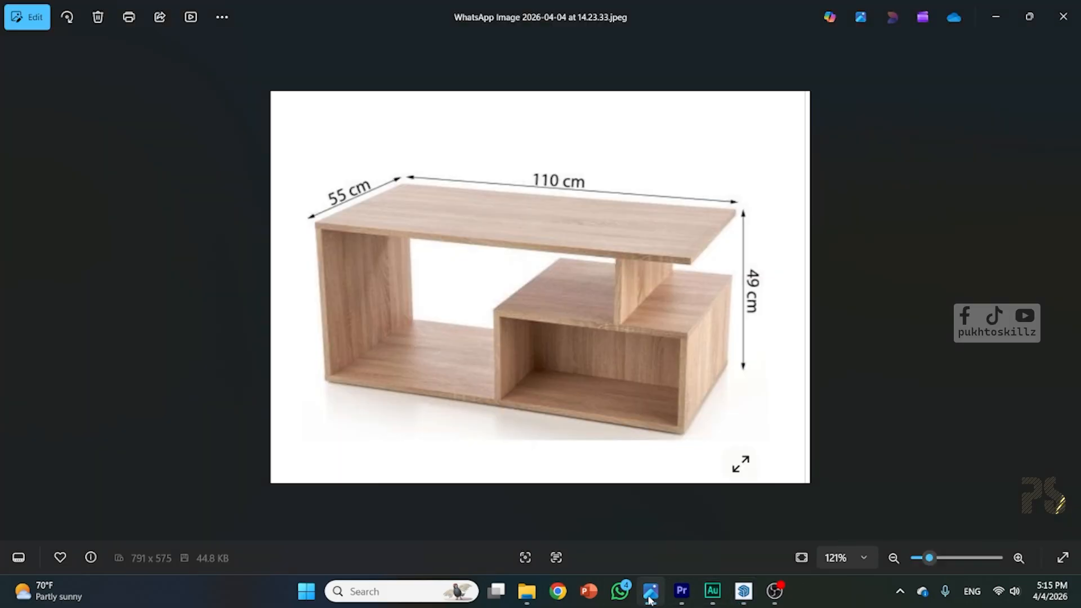
{"action": "left_click", "coordinate": [995, 17]}
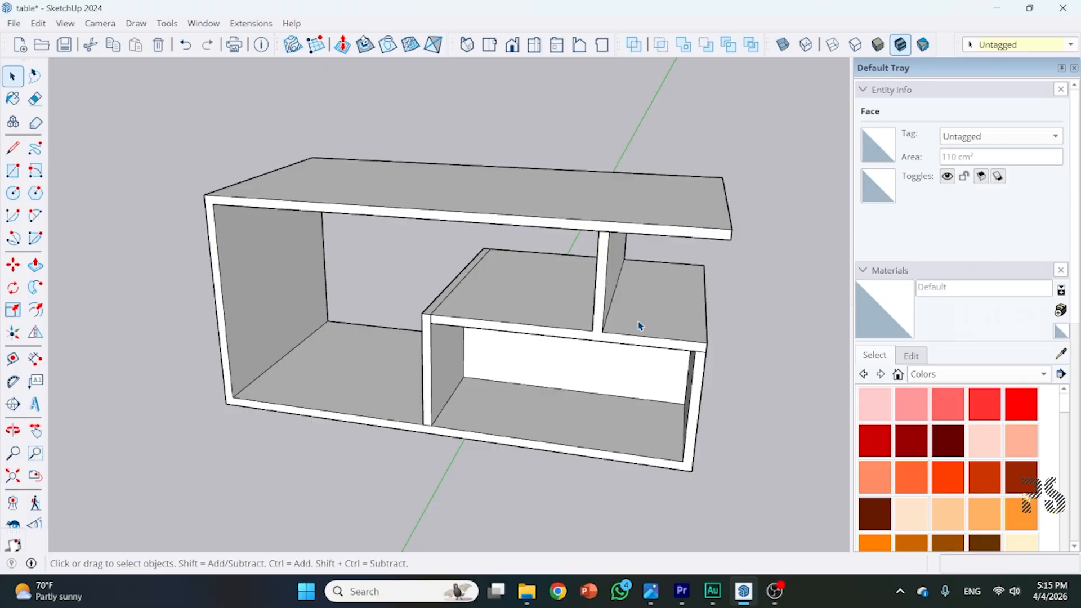